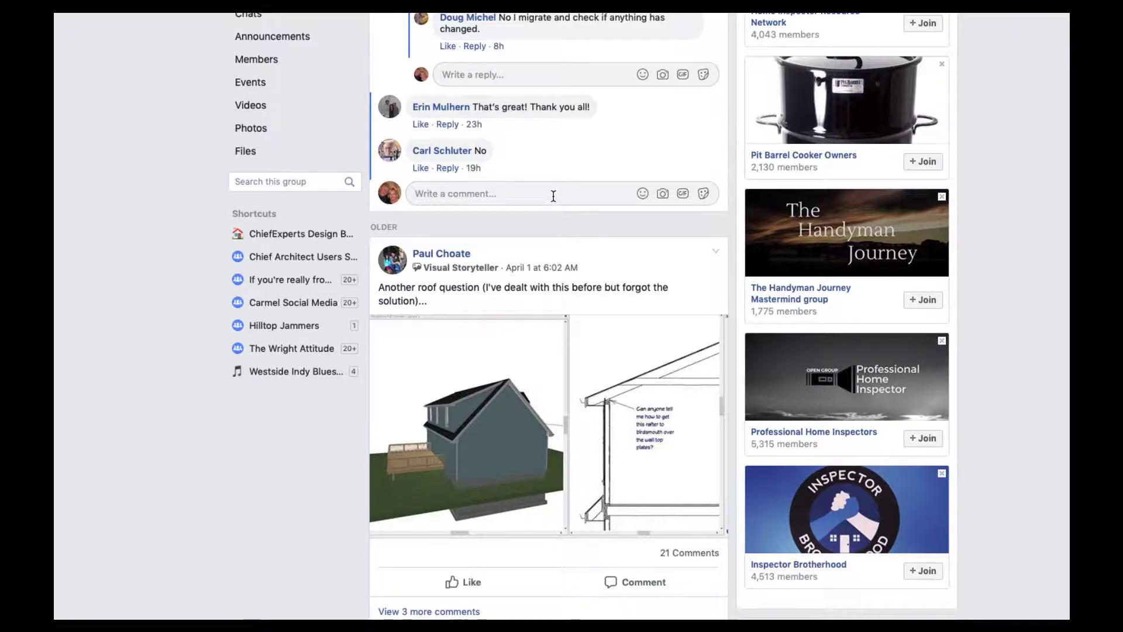
{"action": "scroll", "coordinate": [553, 195], "scroll_direction": "up", "scroll_amount": 20}
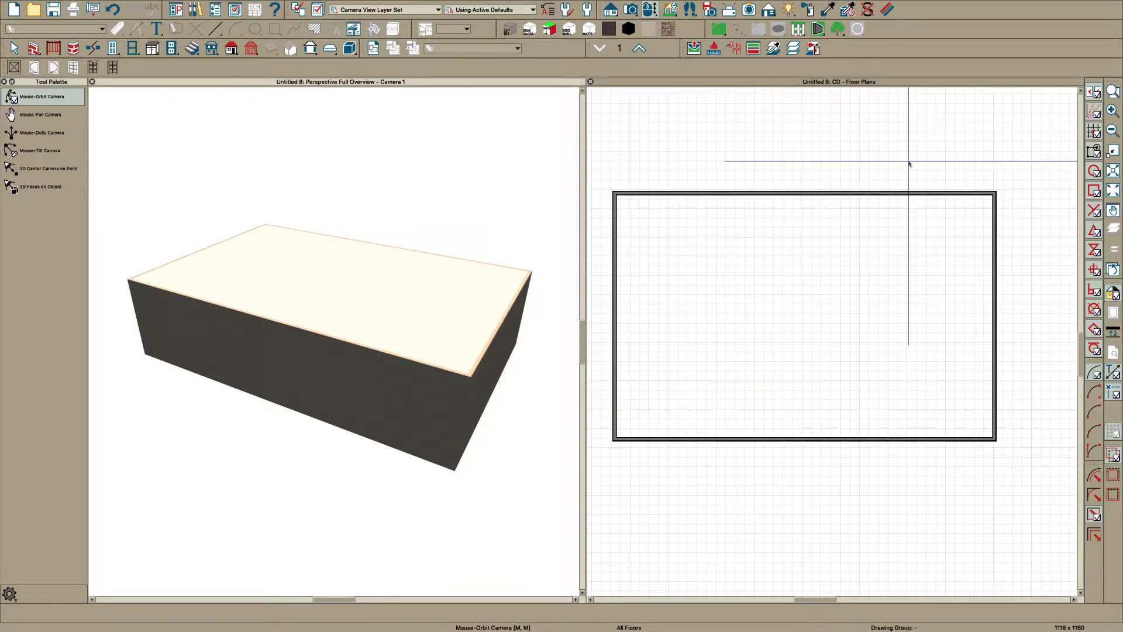
- Switch to Chief Architect and close the perspective camera view so only the rectangular building's floor plan remains open
{"action": "left_click_drag", "start_coordinate": [273, 297], "coordinate": [219, 299]}
{"action": "key", "text": "ctrl+w"}
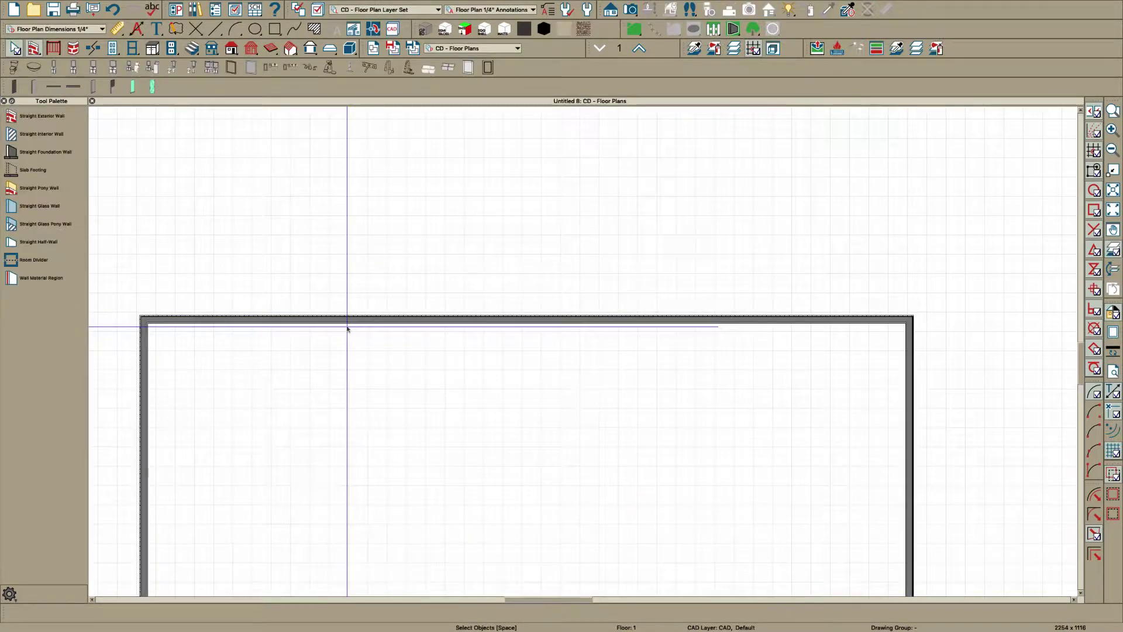
{"action": "scroll", "coordinate": [587, 243], "scroll_direction": "down", "scroll_amount": 4}
{"action": "scroll", "coordinate": [578, 294], "scroll_direction": "up", "scroll_amount": 4}
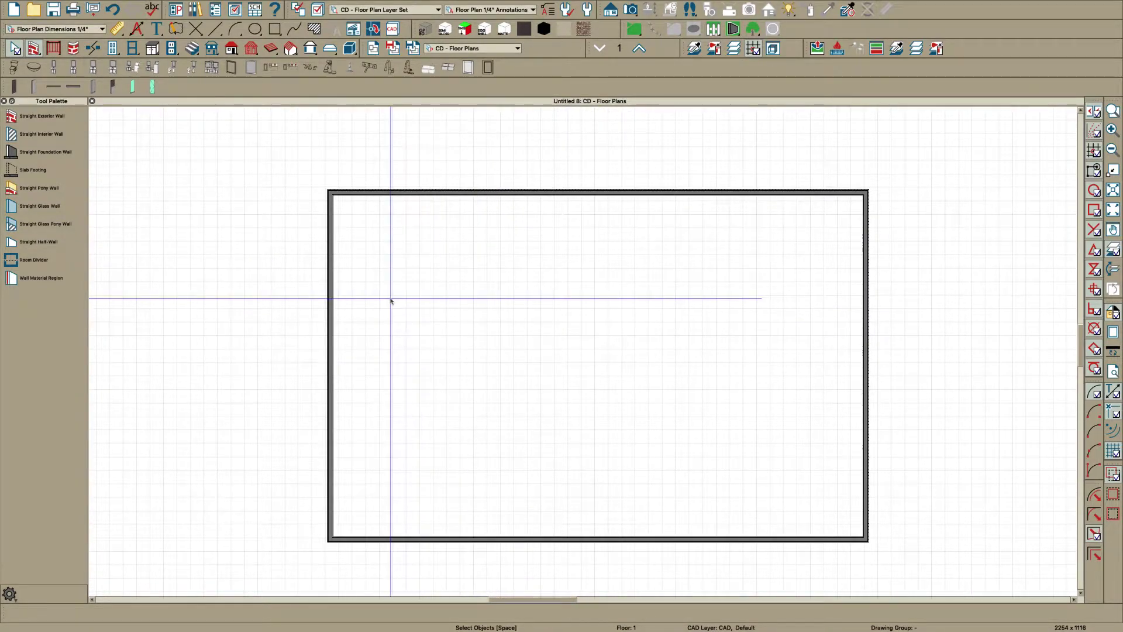
- Open the Build Roof settings and set the roof pitch to 12 in 12
{"action": "left_click", "coordinate": [232, 48]}
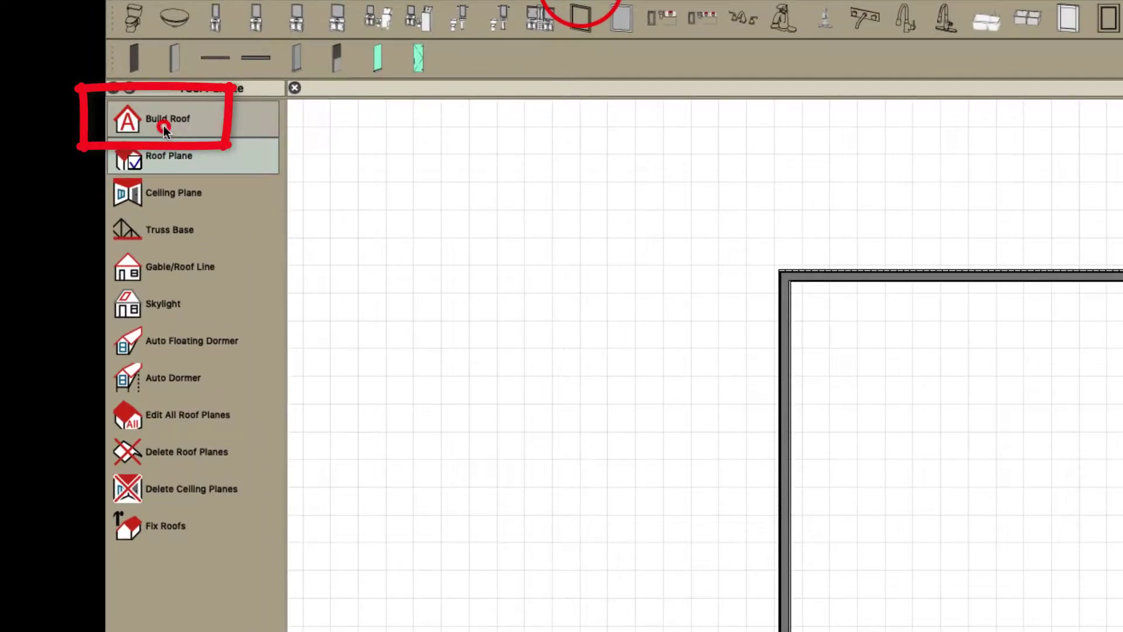
{"action": "left_click", "coordinate": [162, 123]}
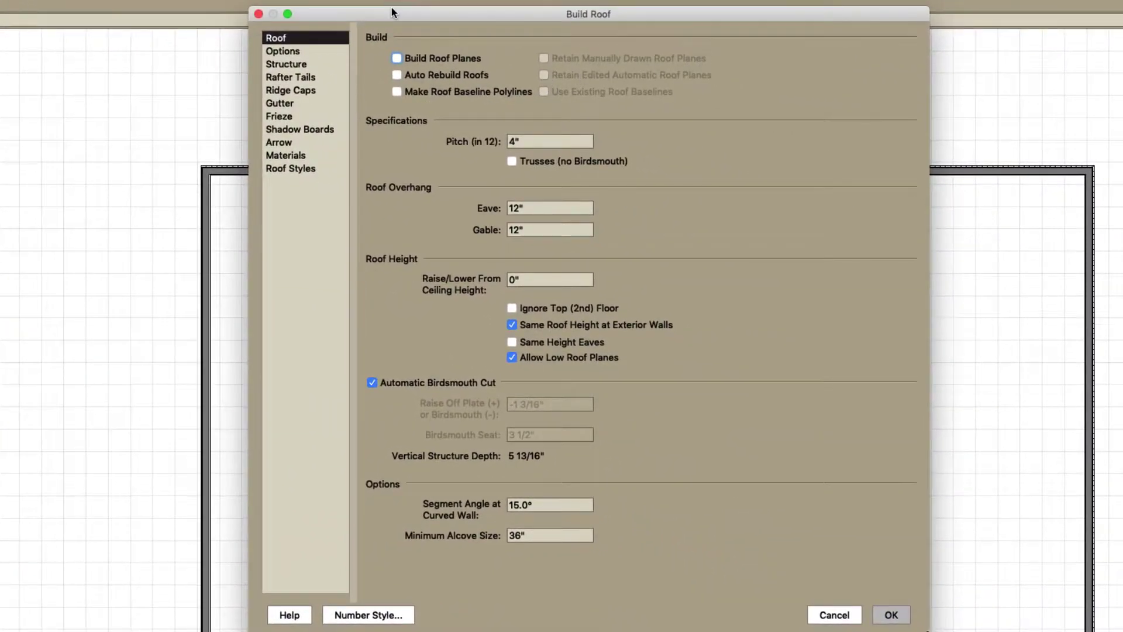
{"action": "left_click", "coordinate": [550, 143]}
{"action": "type", "text": "12"}
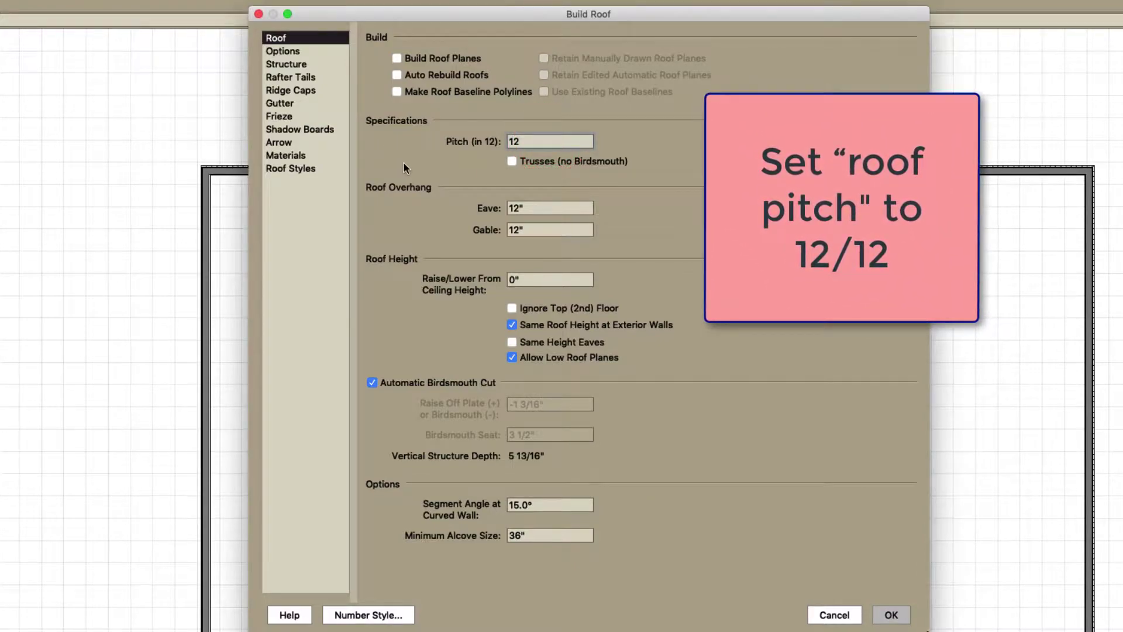
{"action": "key", "text": "Tab"}
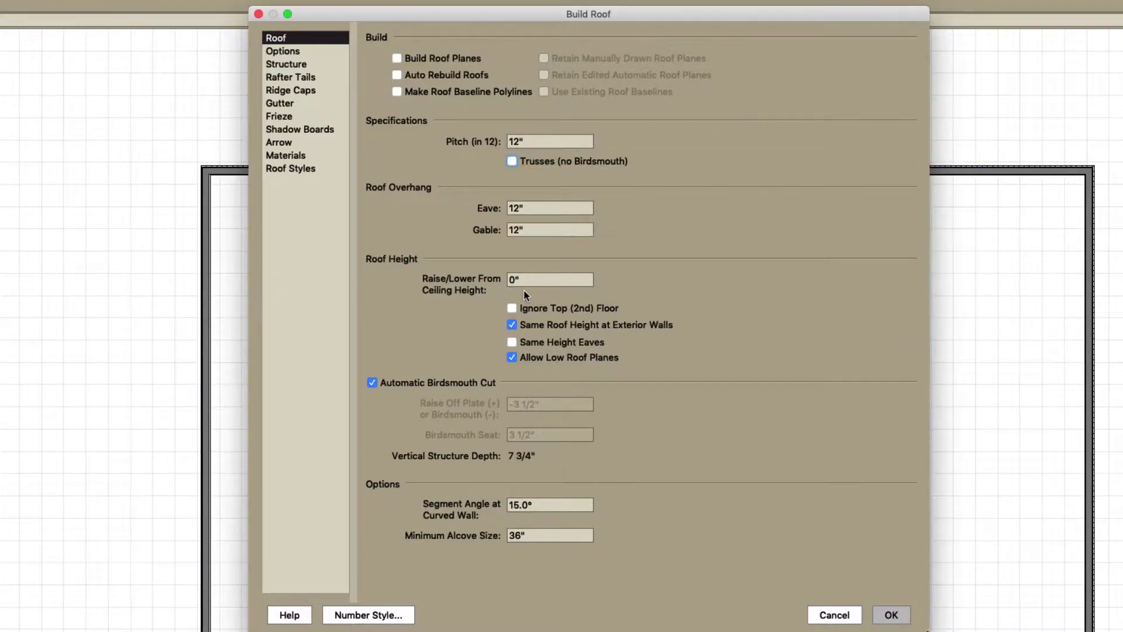
- Try a 3 in 12 pitch, turn Automatic Birdsmouth Cut off and back on, and restore the pitch to 12 in 12
{"action": "left_click", "coordinate": [535, 280]}
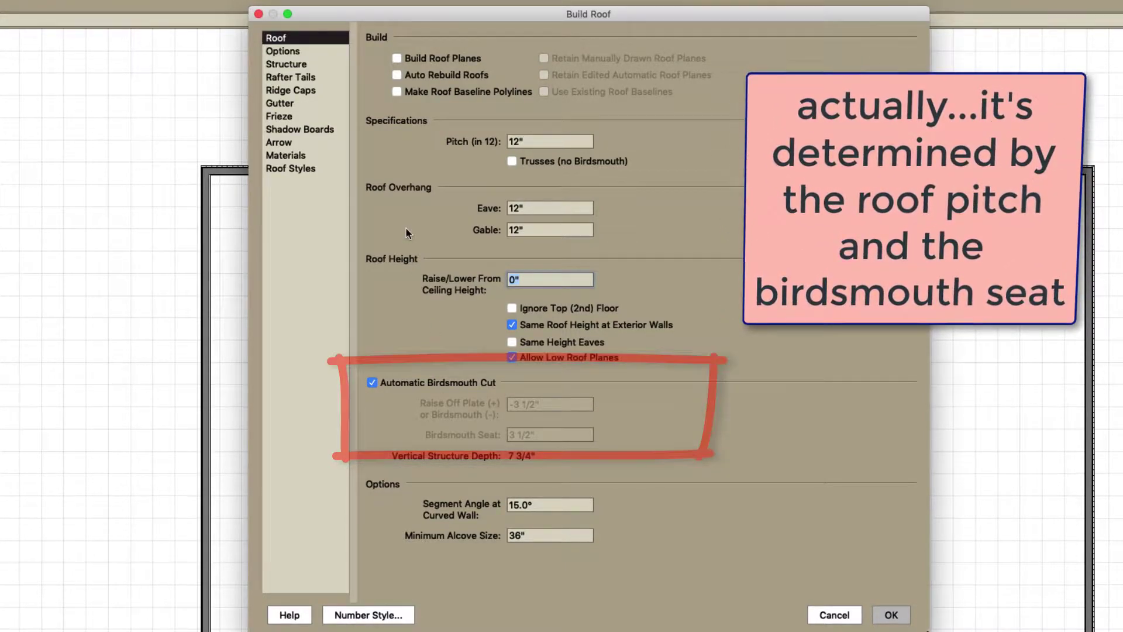
{"action": "key", "text": "shift+Tab"}
{"action": "key", "text": "shift+Tab"}
{"action": "key", "text": "shift+Tab"}
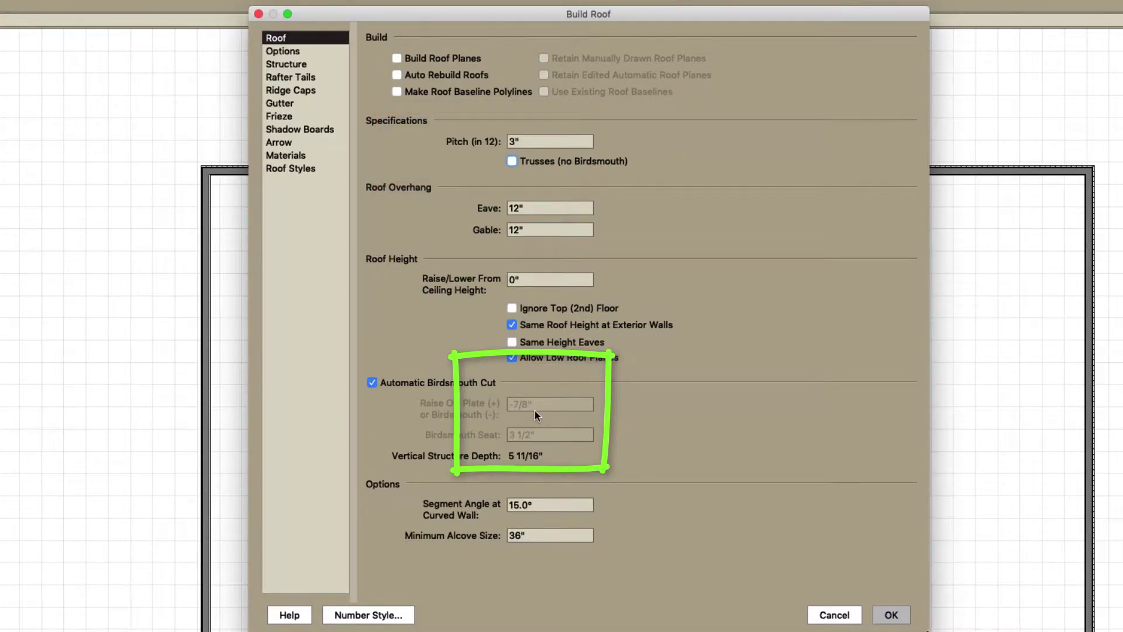
{"action": "left_click", "coordinate": [408, 383]}
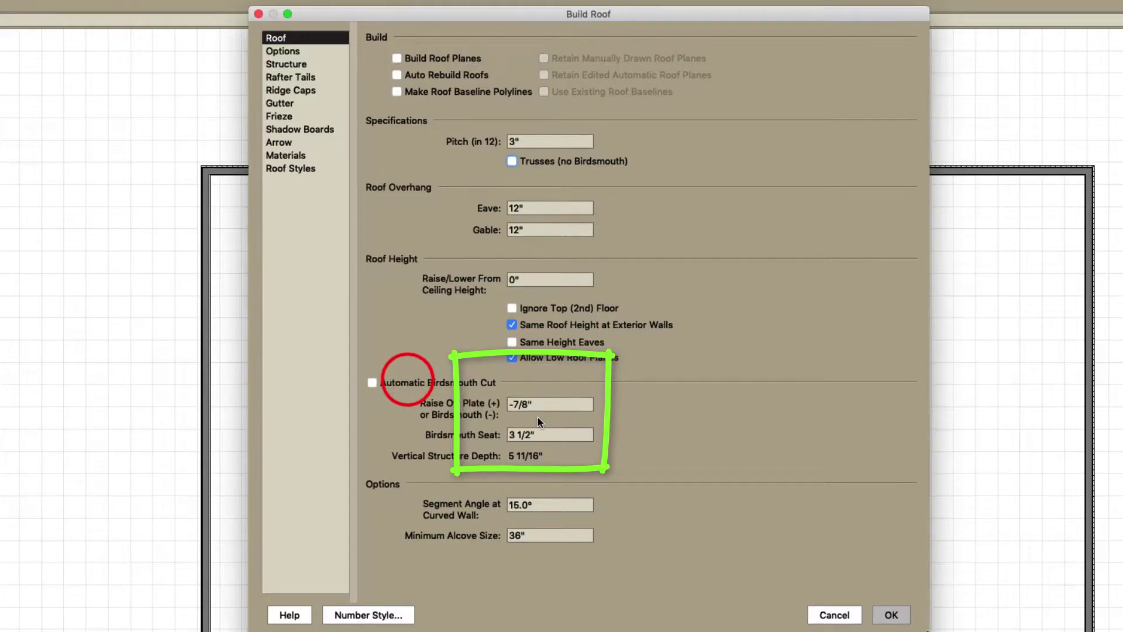
{"action": "left_click", "coordinate": [403, 384]}
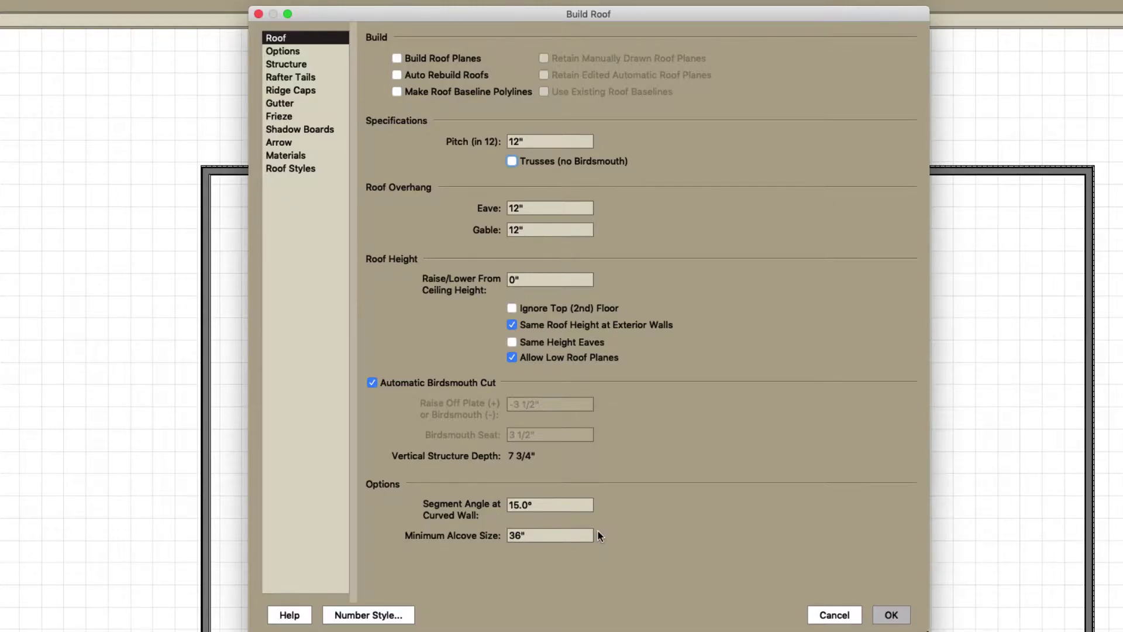
- Check the thickness of the roof's structure layer and build the roof planes over the building
{"action": "left_click", "coordinate": [287, 64]}
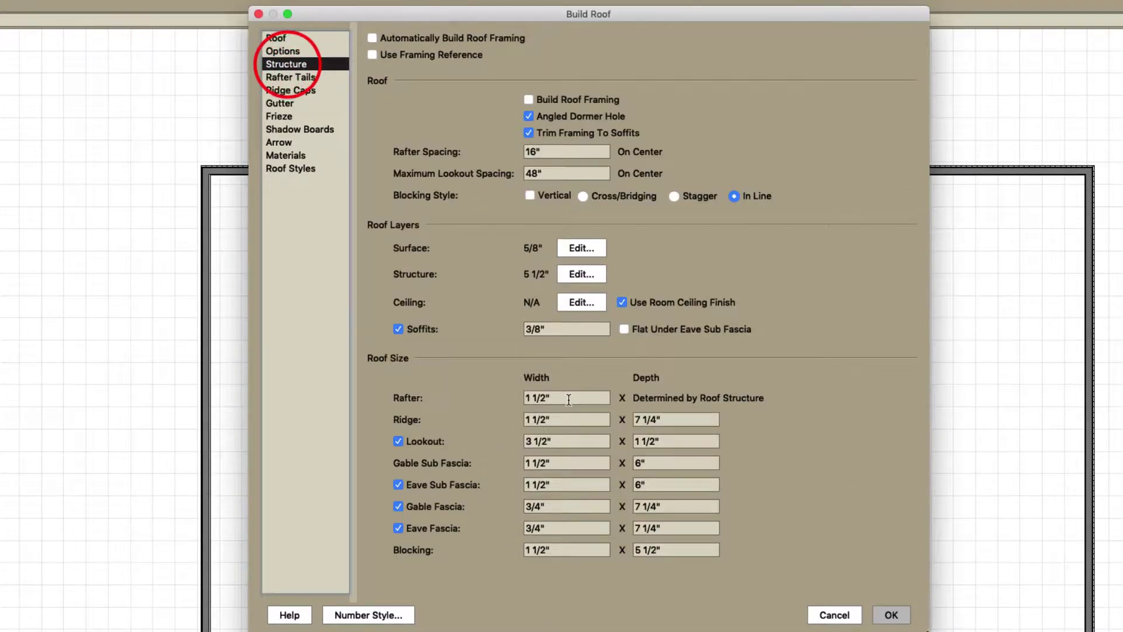
{"action": "left_click", "coordinate": [570, 274]}
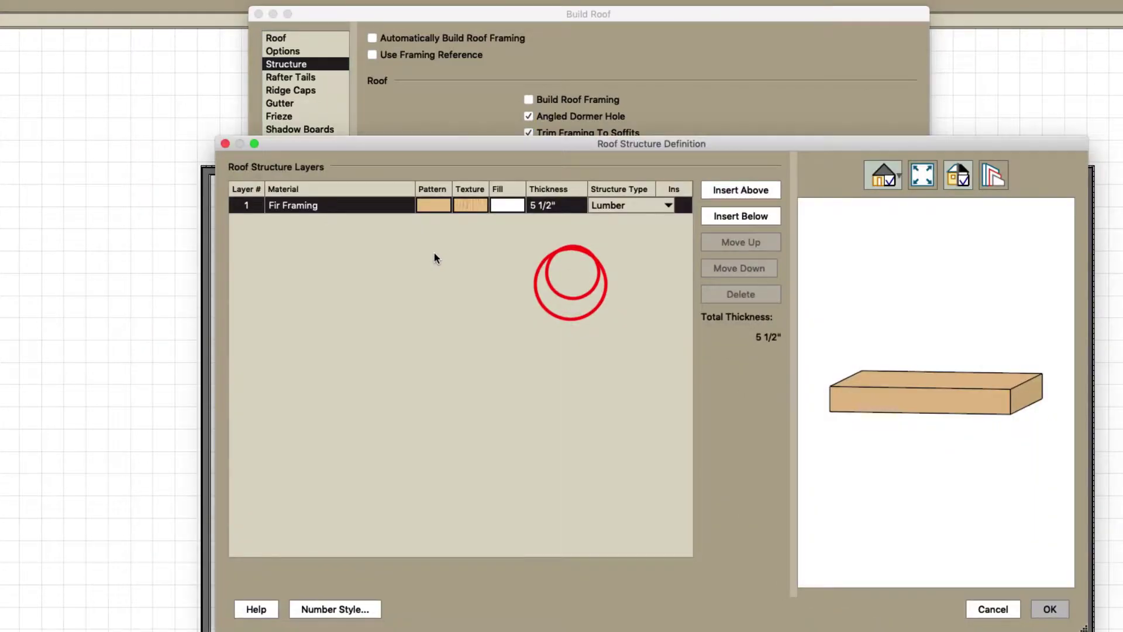
{"action": "left_click", "coordinate": [539, 206]}
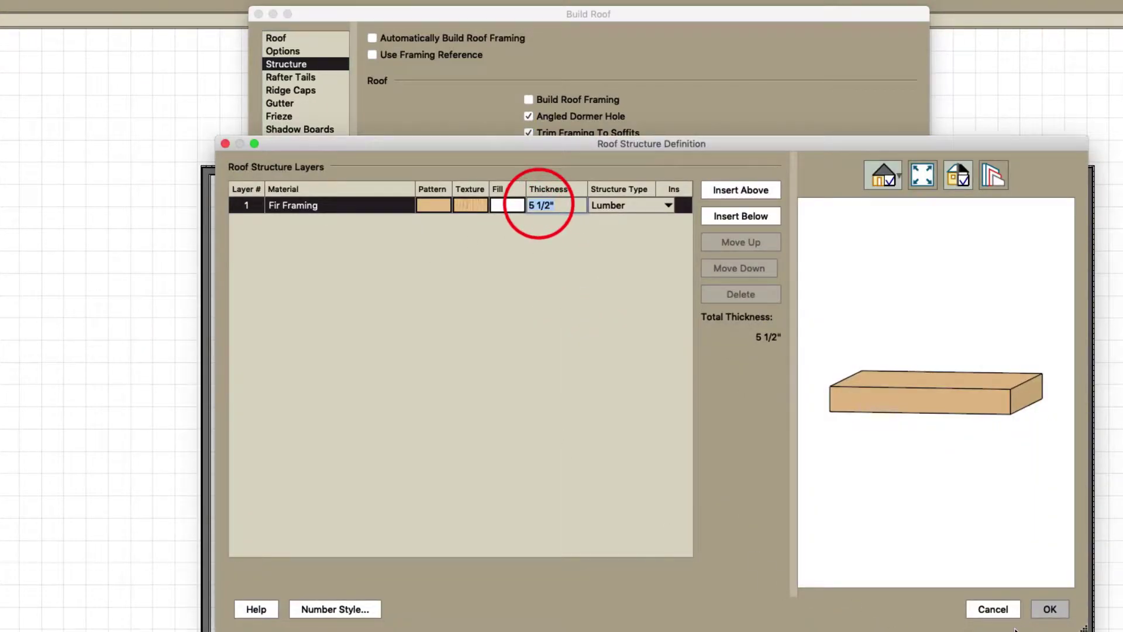
{"action": "left_click", "coordinate": [1047, 610]}
{"action": "left_click", "coordinate": [748, 463]}
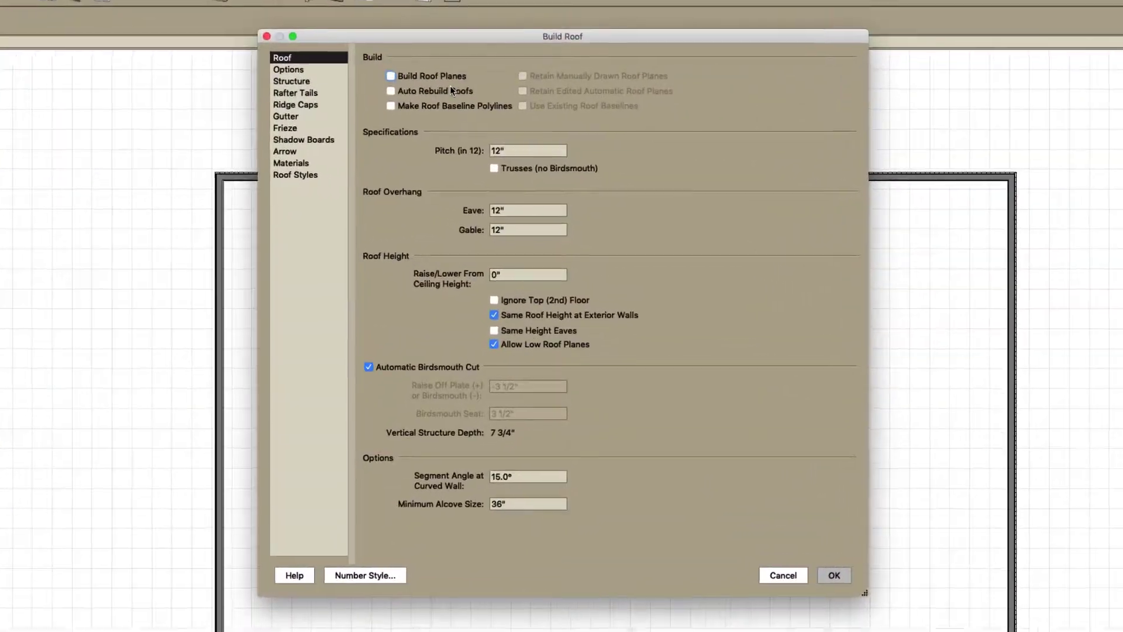
{"action": "left_click", "coordinate": [471, 130]}
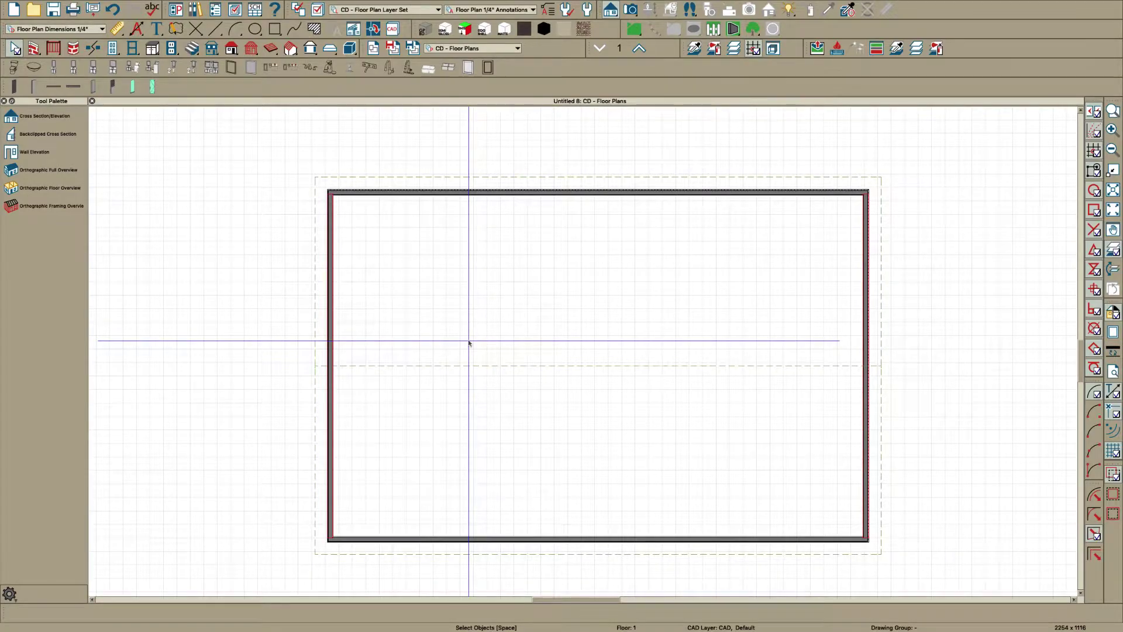
- Create a cross section through the building and build its roof, wall and 2nd-floor framing
{"action": "left_click_drag", "start_coordinate": [459, 298], "coordinate": [516, 305]}
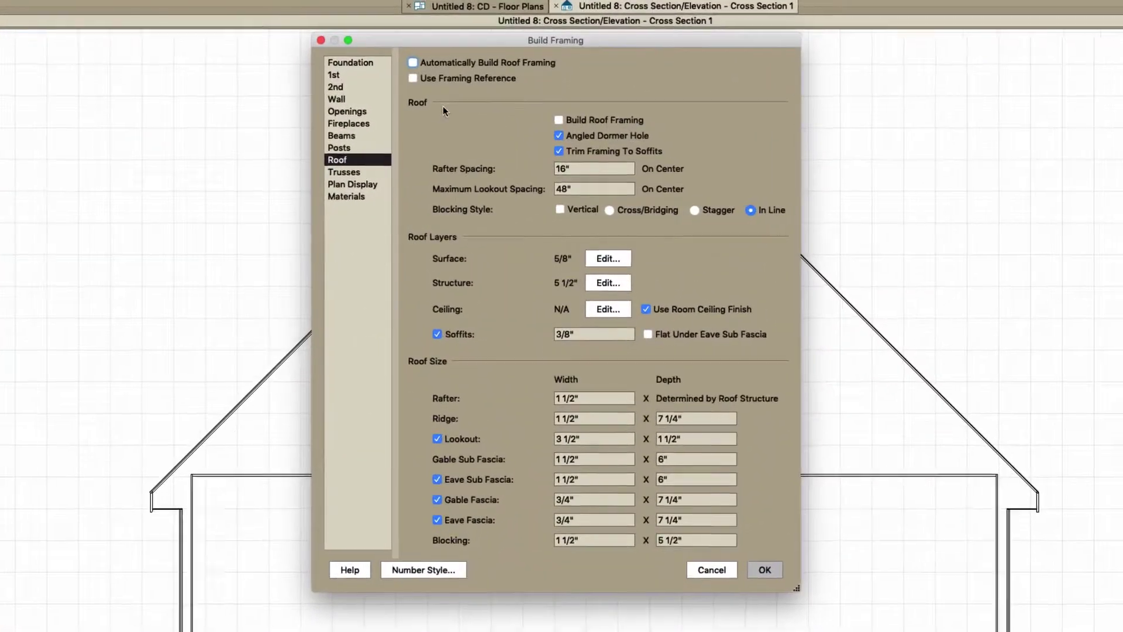
{"action": "left_click", "coordinate": [416, 127]}
{"action": "left_click", "coordinate": [332, 97]}
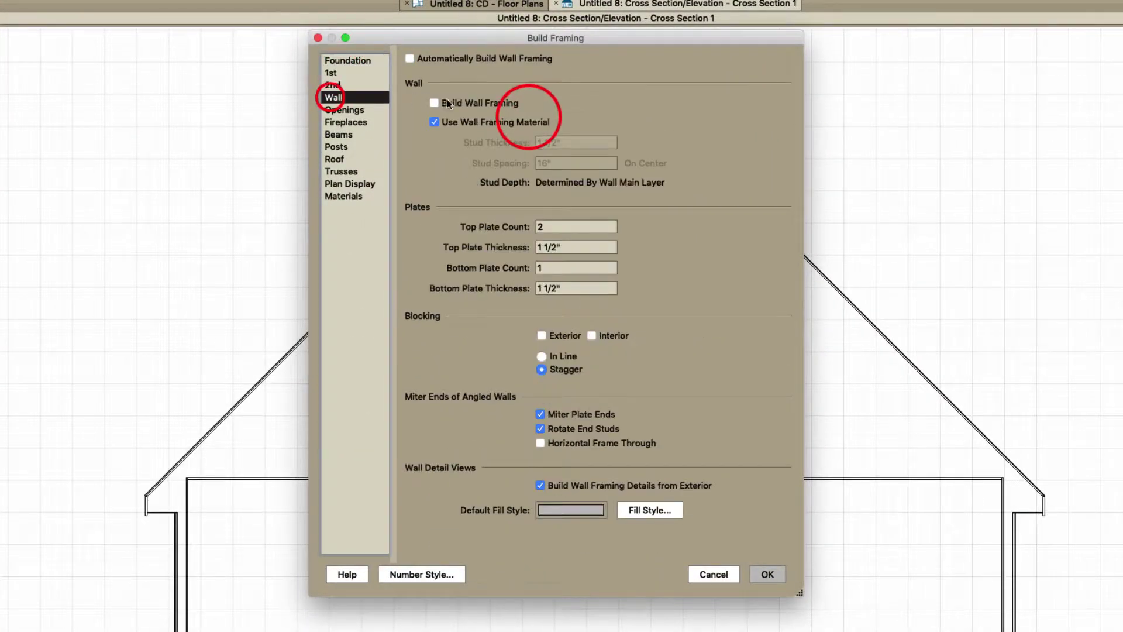
{"action": "left_click", "coordinate": [448, 99]}
{"action": "left_click", "coordinate": [335, 85]}
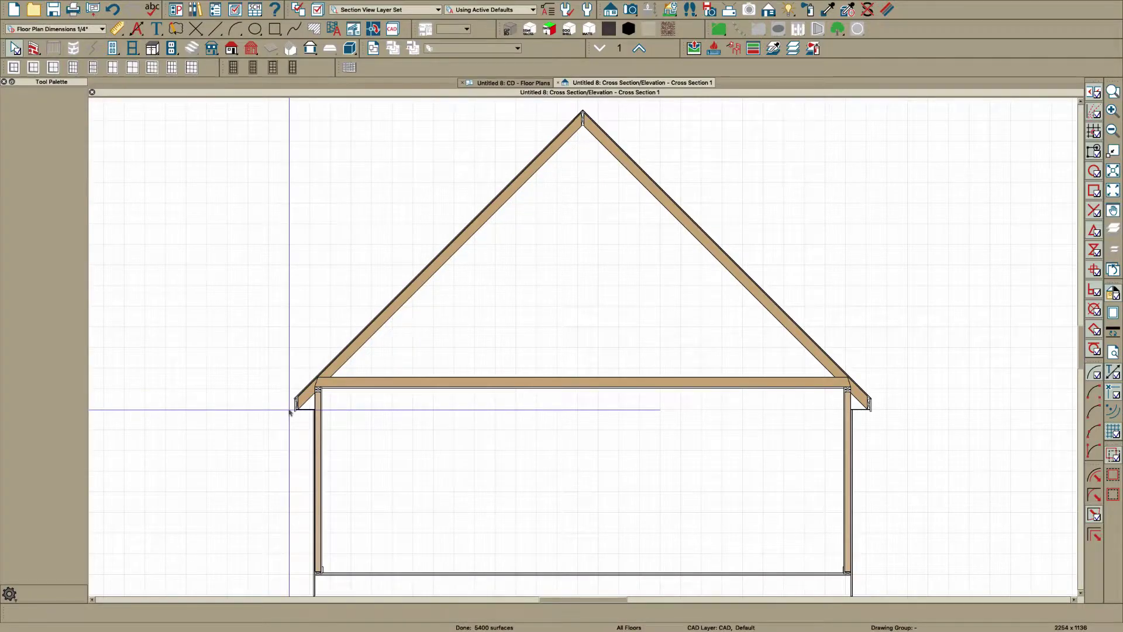
- Examine how the rafter, top plates and ceiling joist meet at one eave in the cross section
{"action": "key", "text": "z"}
{"action": "left_click_drag", "start_coordinate": [291, 349], "coordinate": [338, 417]}
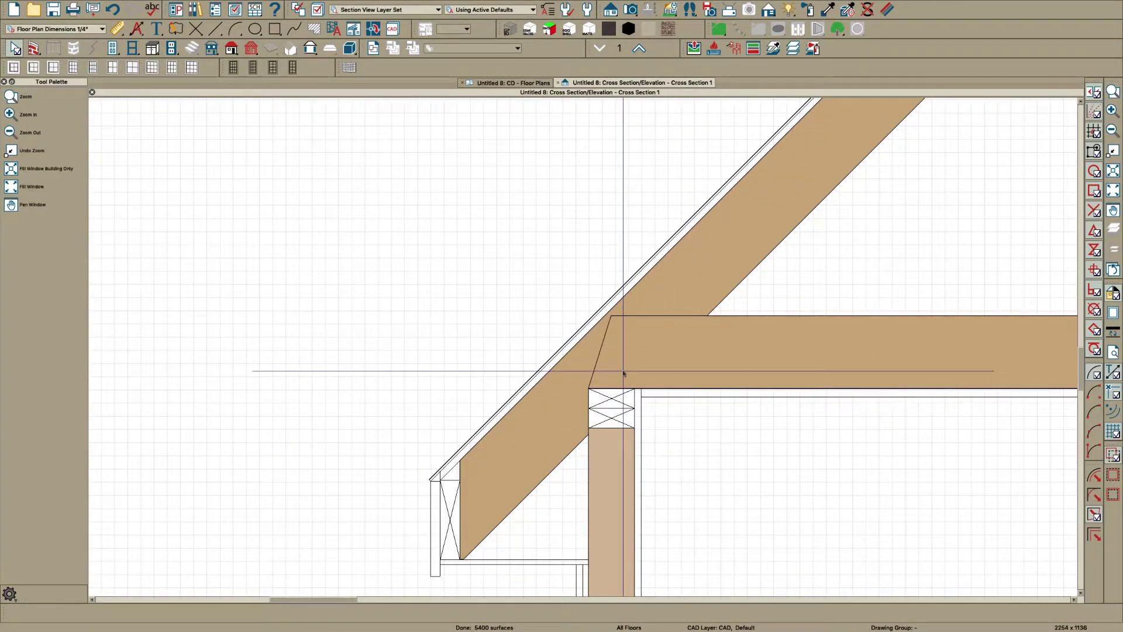
{"action": "left_click", "coordinate": [558, 455]}
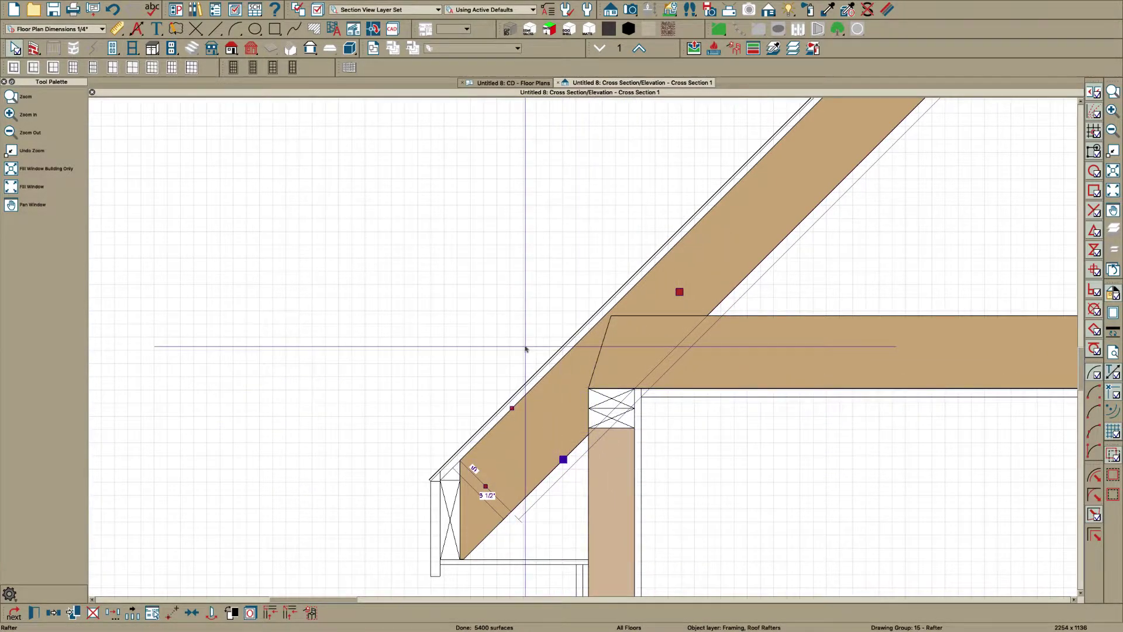
{"action": "left_click", "coordinate": [504, 264]}
{"action": "scroll", "coordinate": [505, 264], "scroll_direction": "down", "scroll_amount": 5}
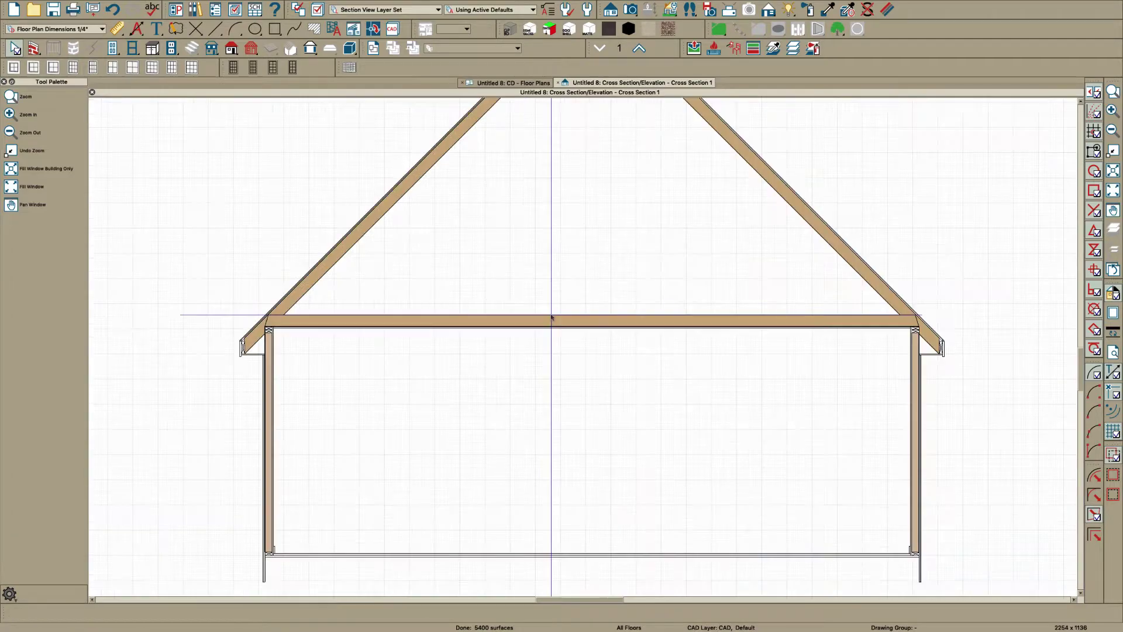
- Close the cross section and remove the roof from the floor plan
{"action": "left_click", "coordinate": [557, 84]}
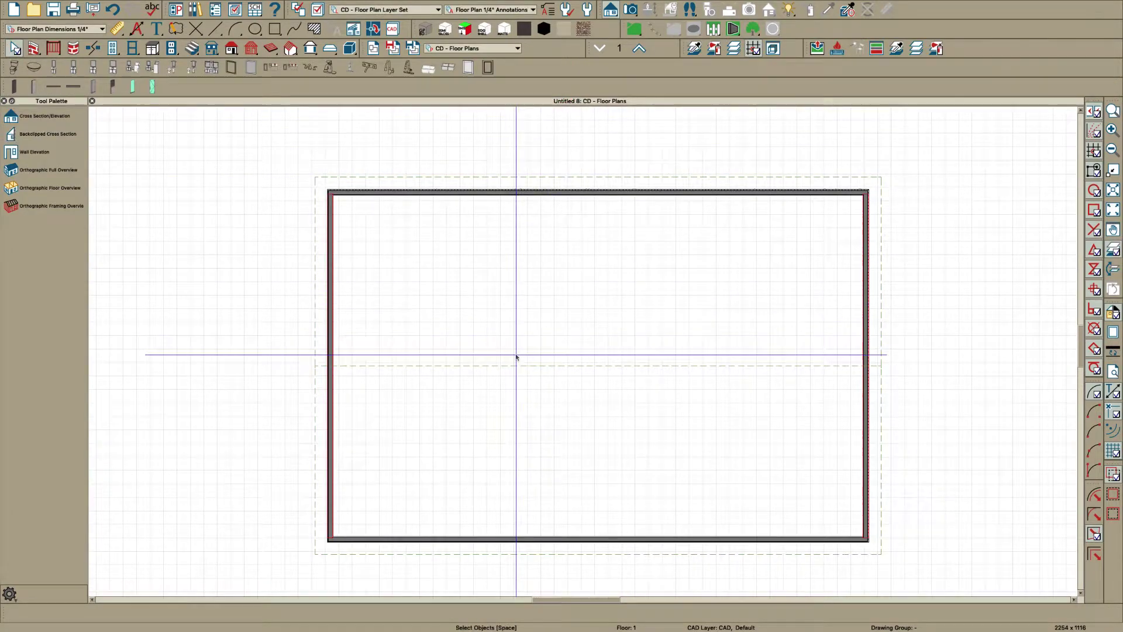
{"action": "left_click_drag", "start_coordinate": [520, 379], "coordinate": [495, 363]}
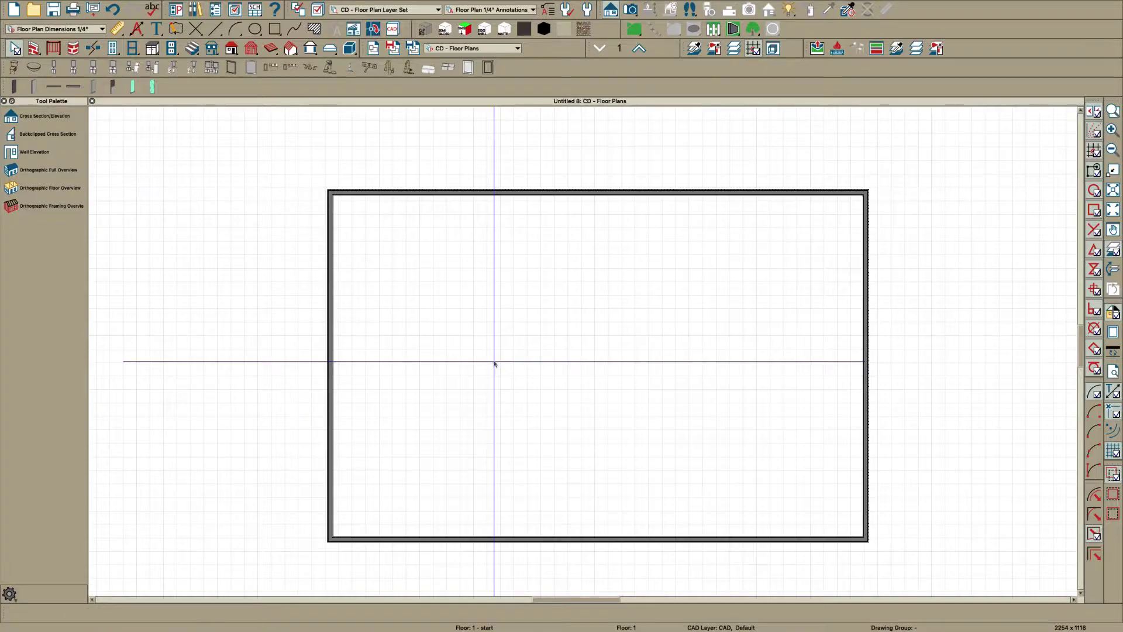
- Copy the four exterior walls of floor 1 and paste them in the same position on floor 2
{"action": "left_click", "coordinate": [34, 49]}
{"action": "left_click_drag", "start_coordinate": [277, 149], "coordinate": [888, 551]}
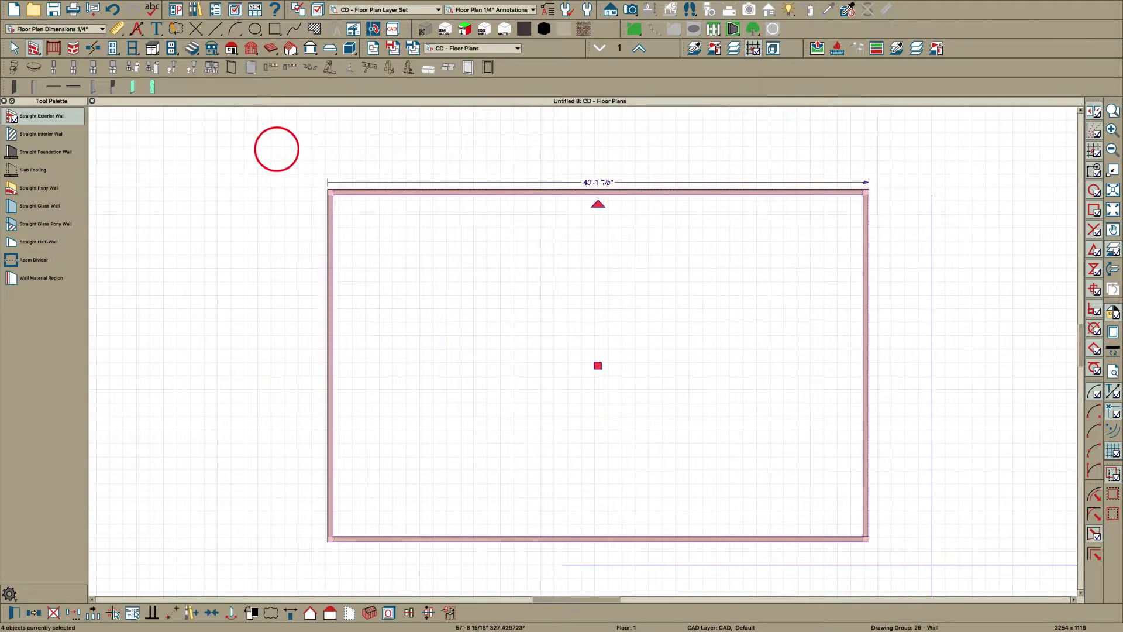
{"action": "left_click", "coordinate": [637, 51]}
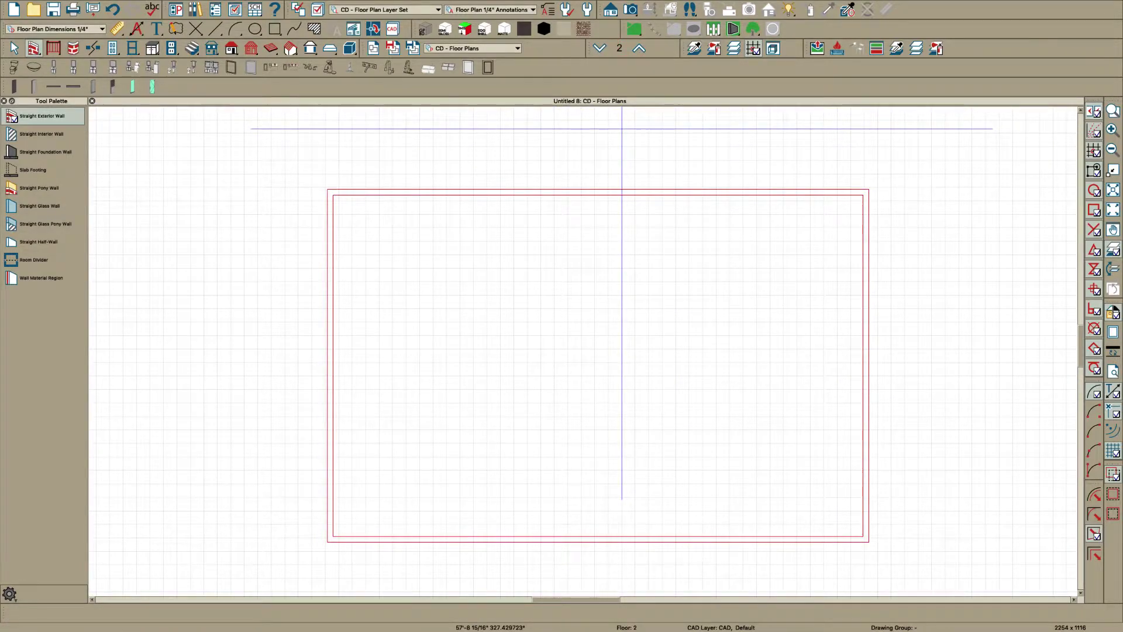
{"action": "key", "text": "super+alt+v"}
{"action": "left_click", "coordinate": [622, 126]}
- Set the rough ceiling height of the floor 2 room to 3"
{"action": "left_click", "coordinate": [546, 281]}
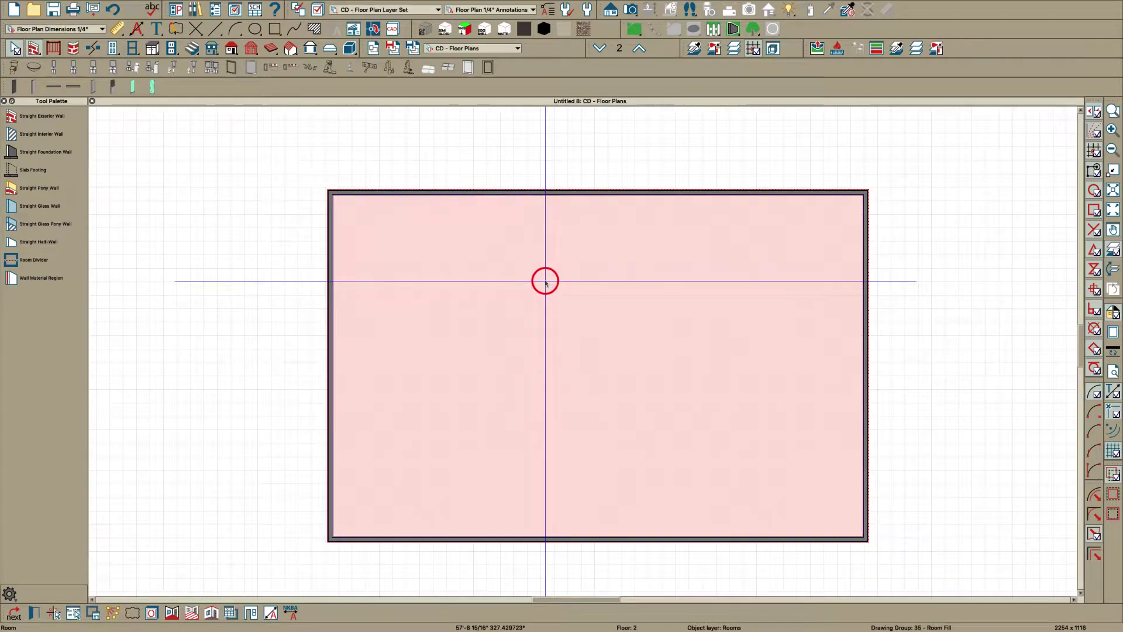
{"action": "double_click", "coordinate": [546, 283]}
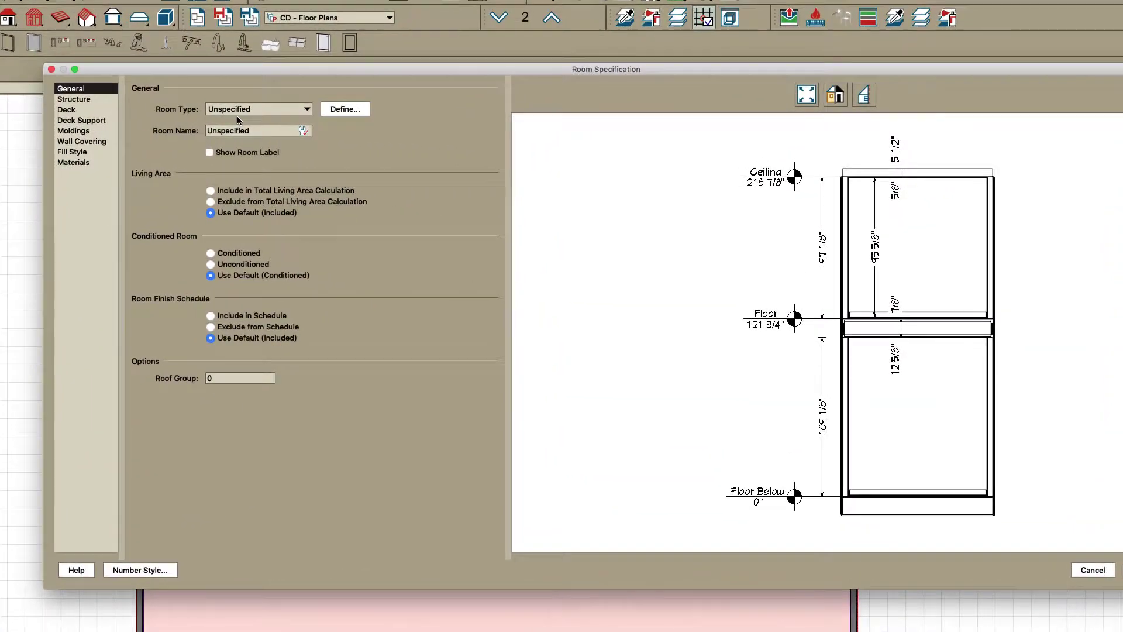
{"action": "left_click", "coordinate": [94, 99]}
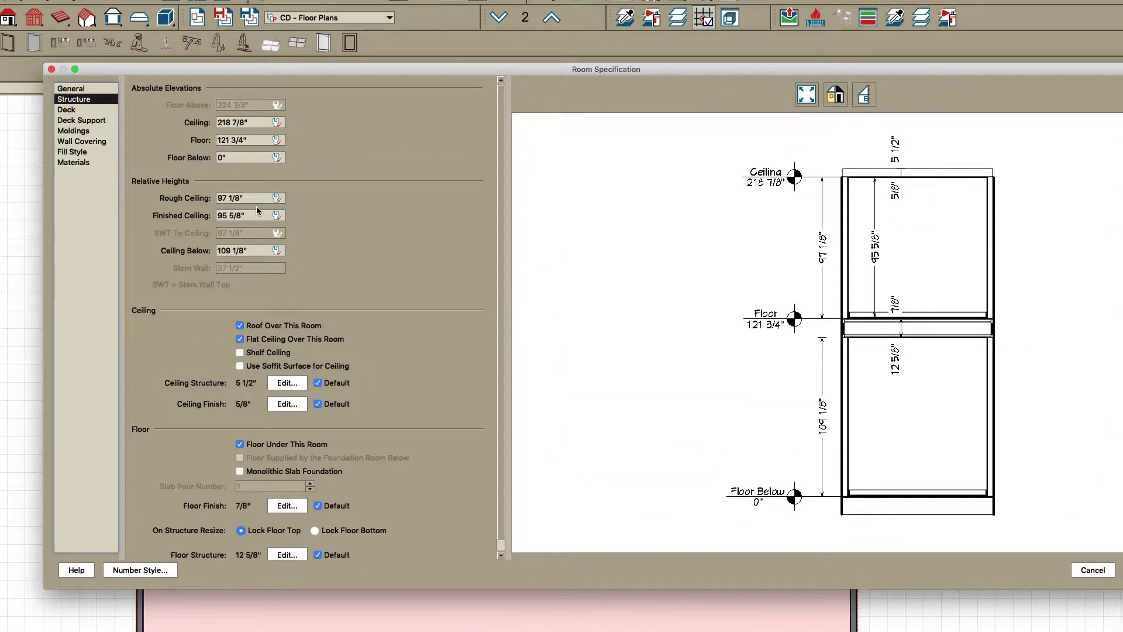
{"action": "double_click", "coordinate": [254, 199]}
{"action": "type", "text": "3"}
{"action": "key", "text": "Tab"}
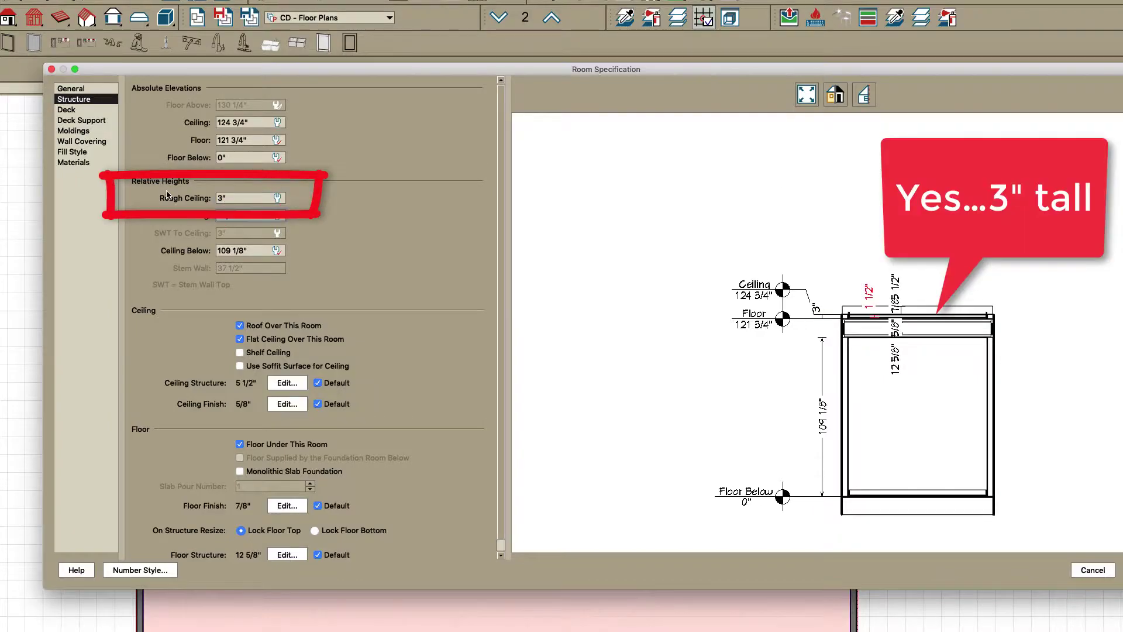
{"action": "left_click", "coordinate": [1119, 569]}
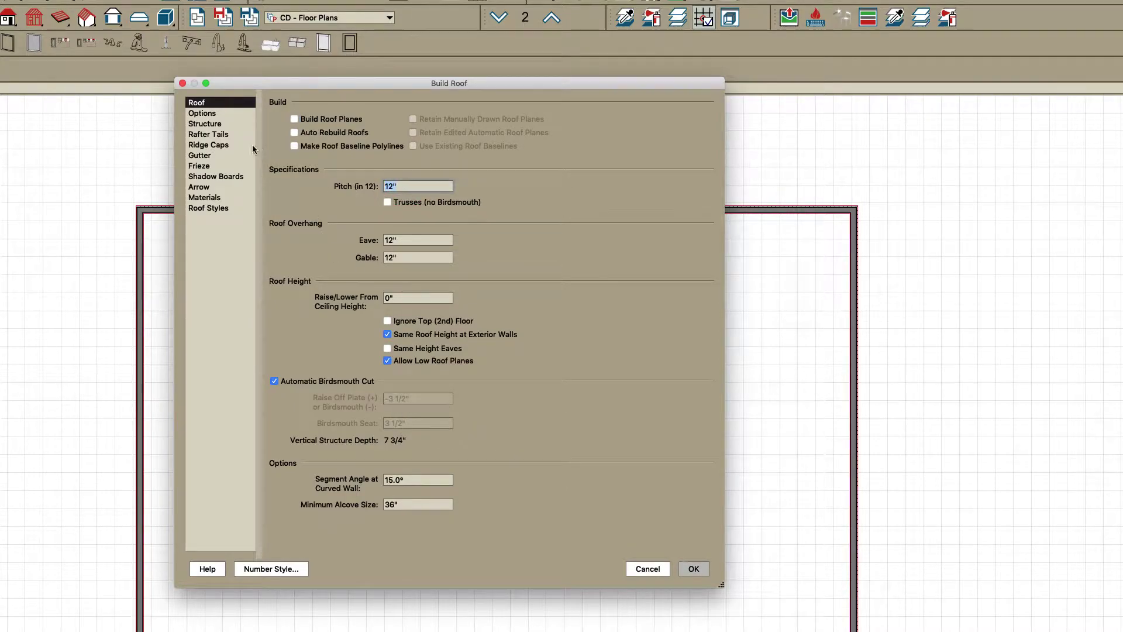
- Build the roof planes over the floor 2 walls with a 12 in 12 pitch
{"action": "left_click", "coordinate": [204, 124]}
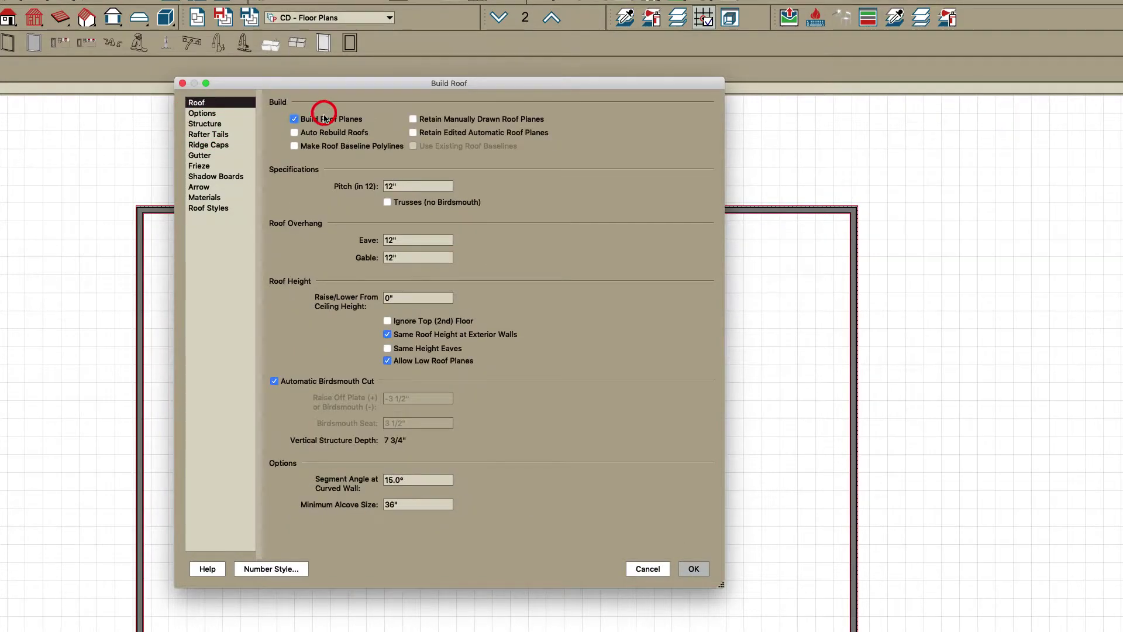
{"action": "left_click", "coordinate": [694, 568]}
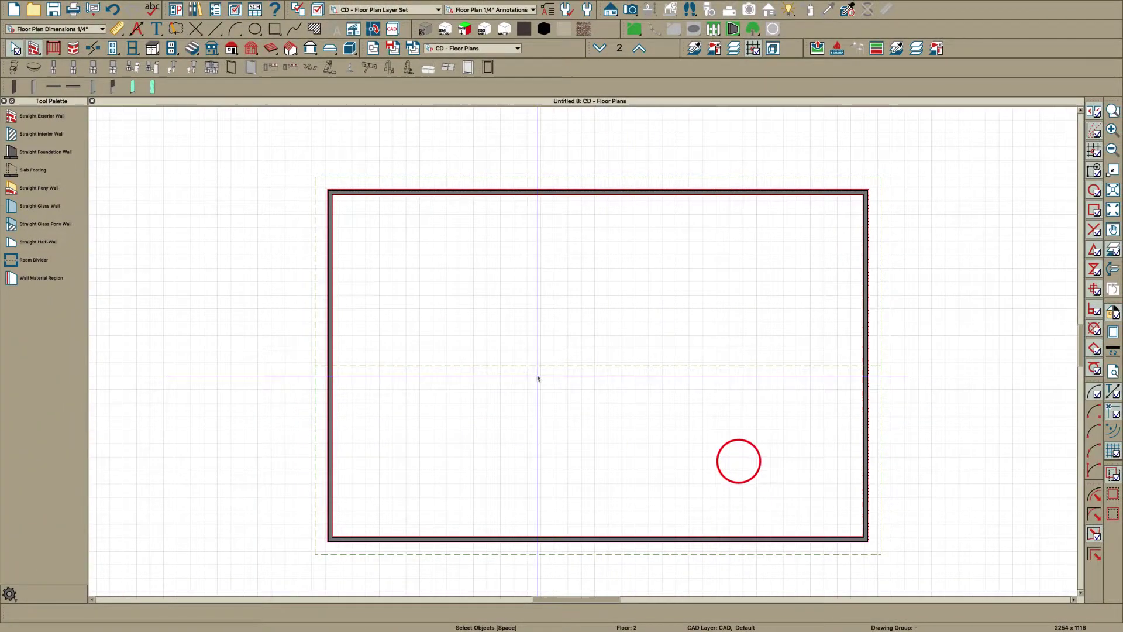
- Reset the floor 2 room's rough ceiling height to its default value
{"action": "left_click", "coordinate": [520, 335]}
{"action": "double_click", "coordinate": [520, 337]}
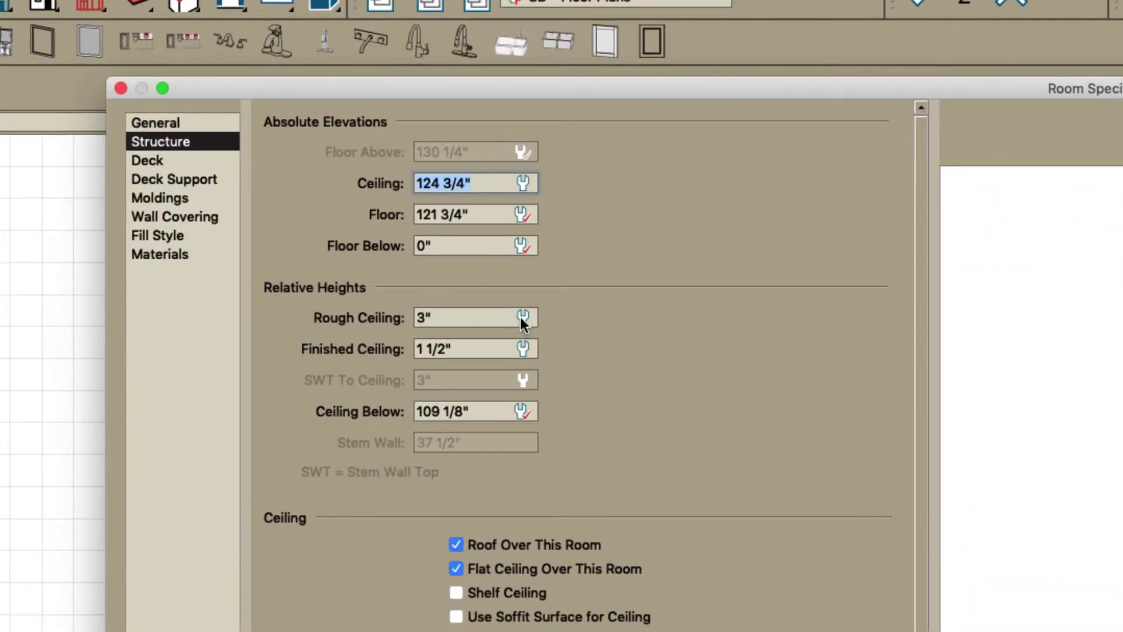
{"action": "left_click", "coordinate": [520, 317]}
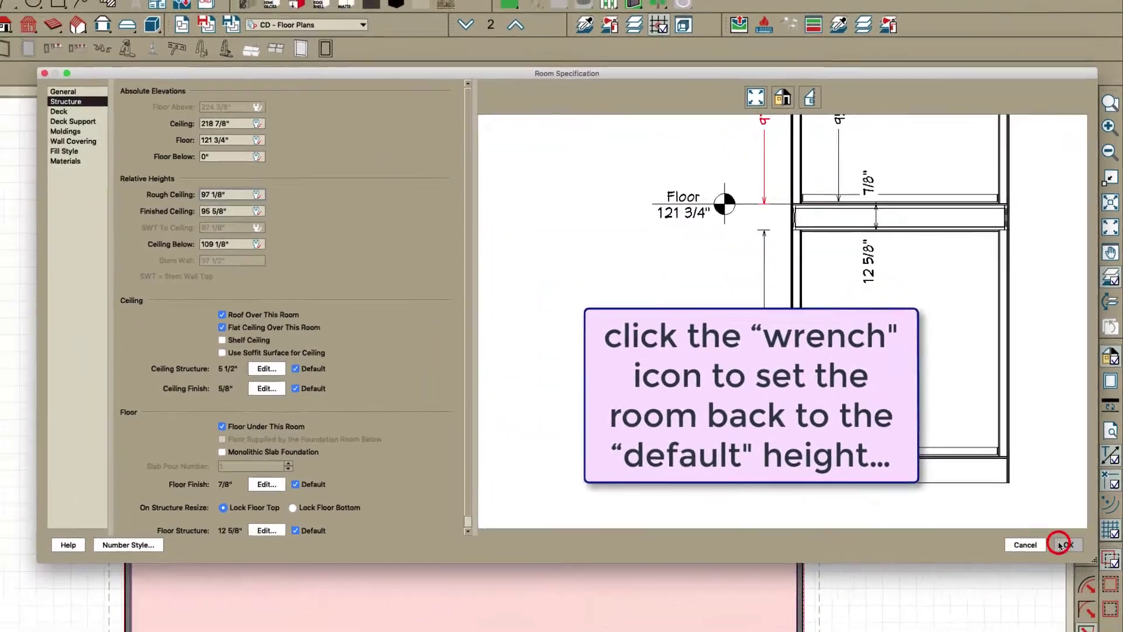
- Apply the floor 2 room's default rough ceiling height and review its structure settings
{"action": "left_click", "coordinate": [1061, 545]}
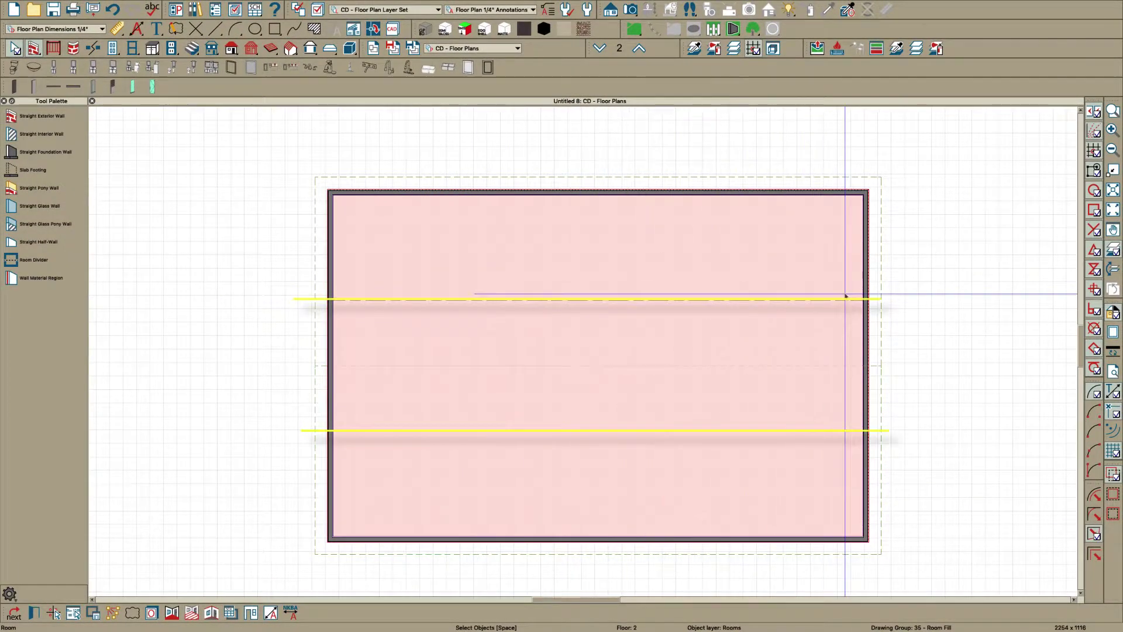
{"action": "left_click", "coordinate": [923, 336]}
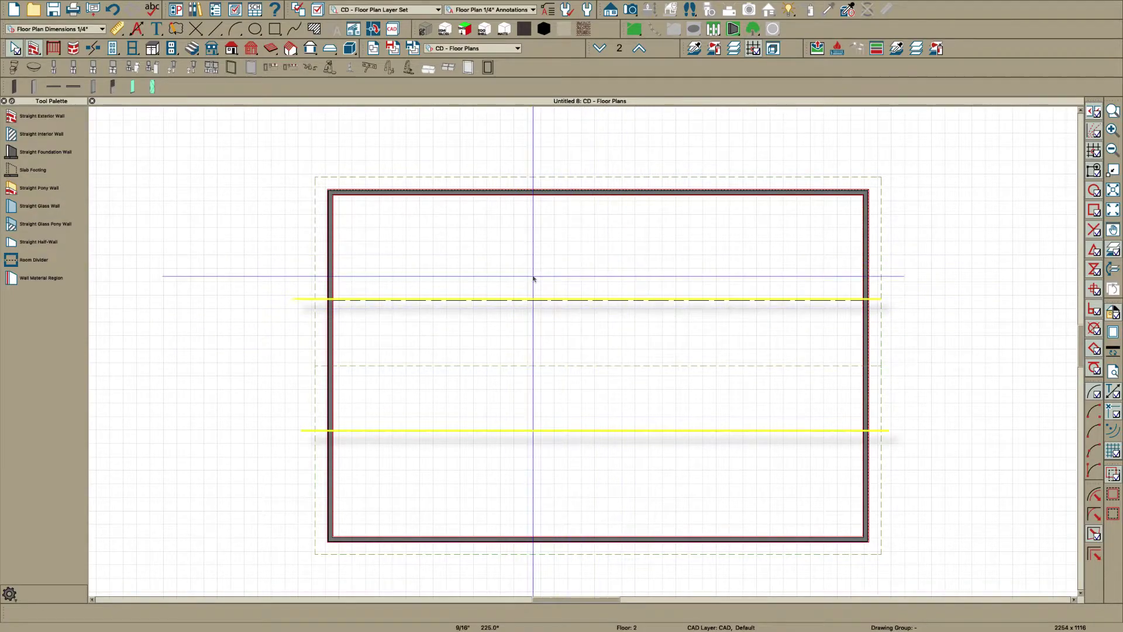
{"action": "left_click", "coordinate": [534, 338]}
{"action": "double_click", "coordinate": [534, 338]}
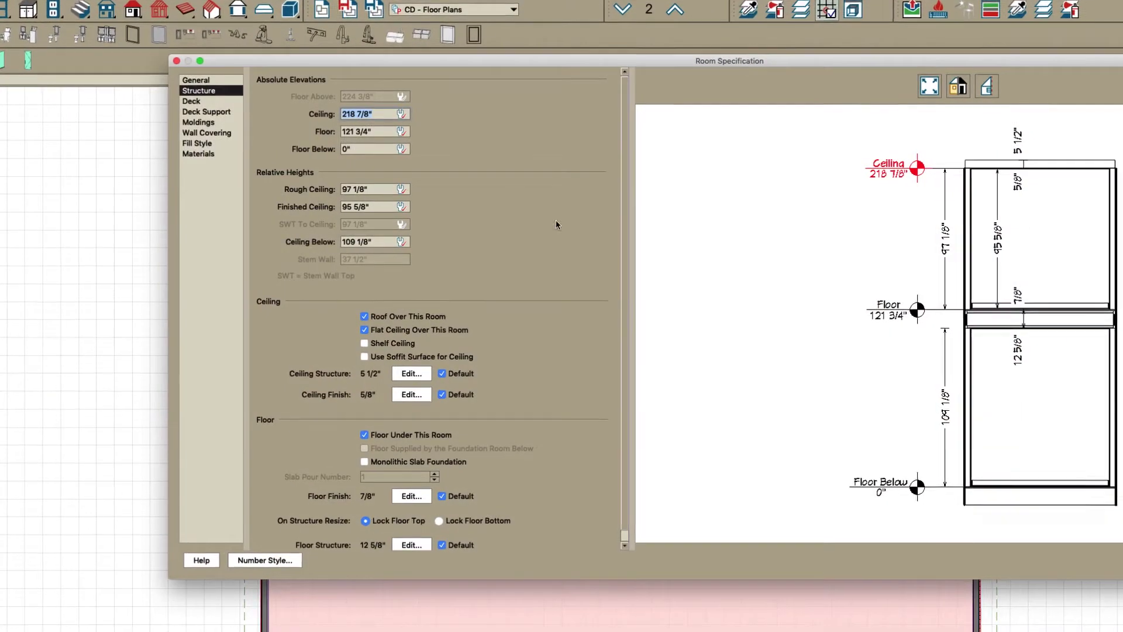
{"action": "key", "text": "Return"}
{"action": "key", "text": "Escape"}
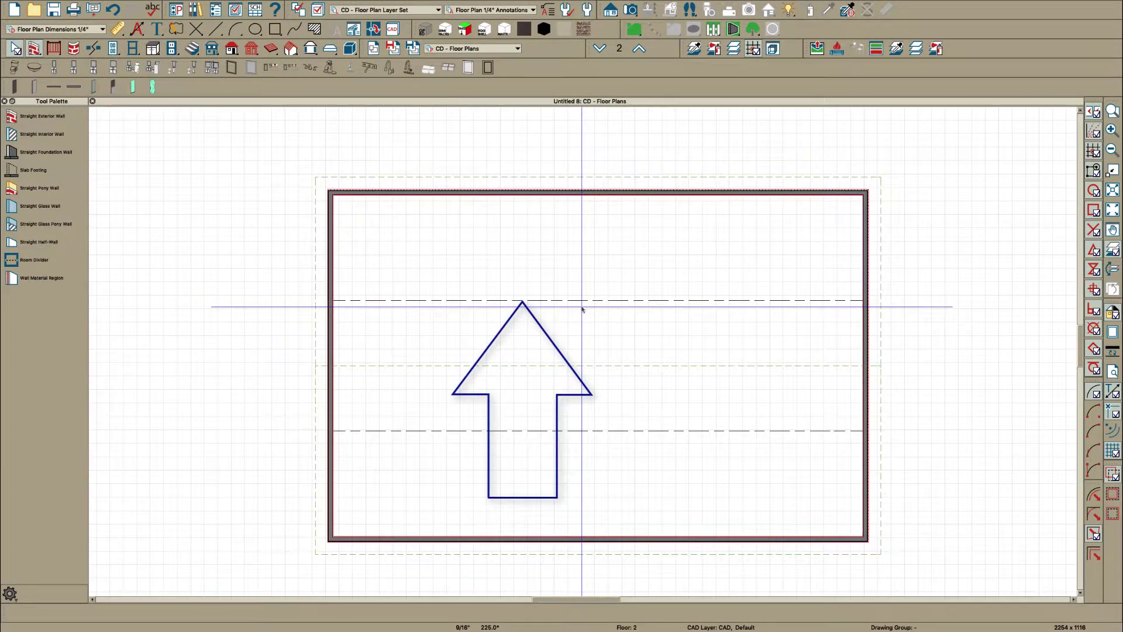
- Create a cross section view through the floor 2 plan and build the wall and roof framing
{"action": "left_click_drag", "start_coordinate": [524, 263], "coordinate": [592, 271]}
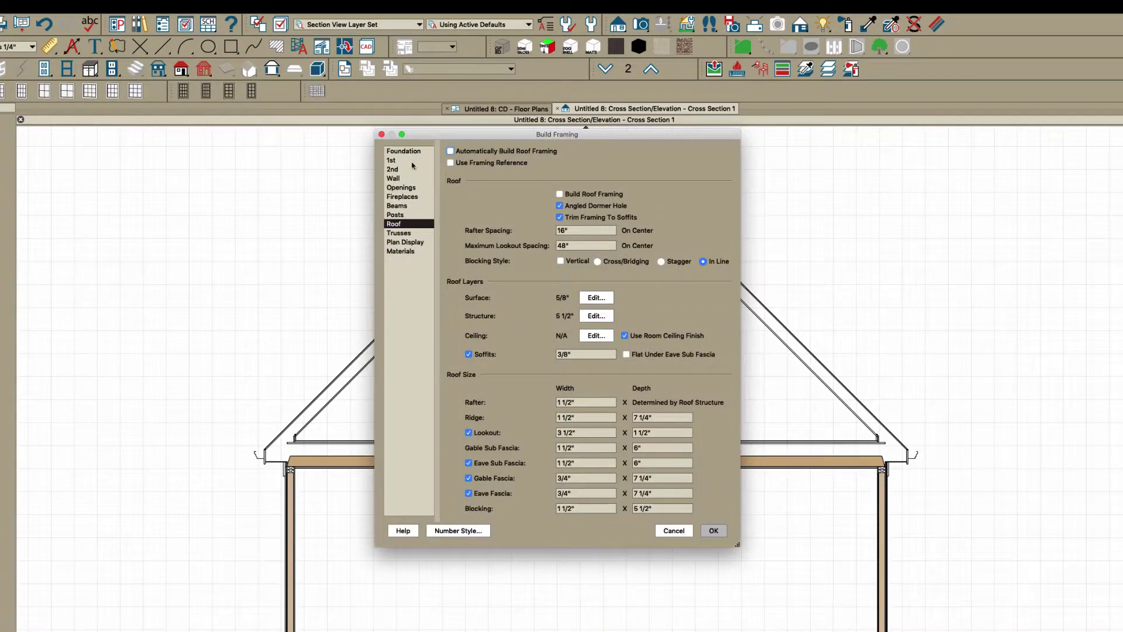
{"action": "left_click", "coordinate": [396, 160]}
{"action": "left_click", "coordinate": [393, 178]}
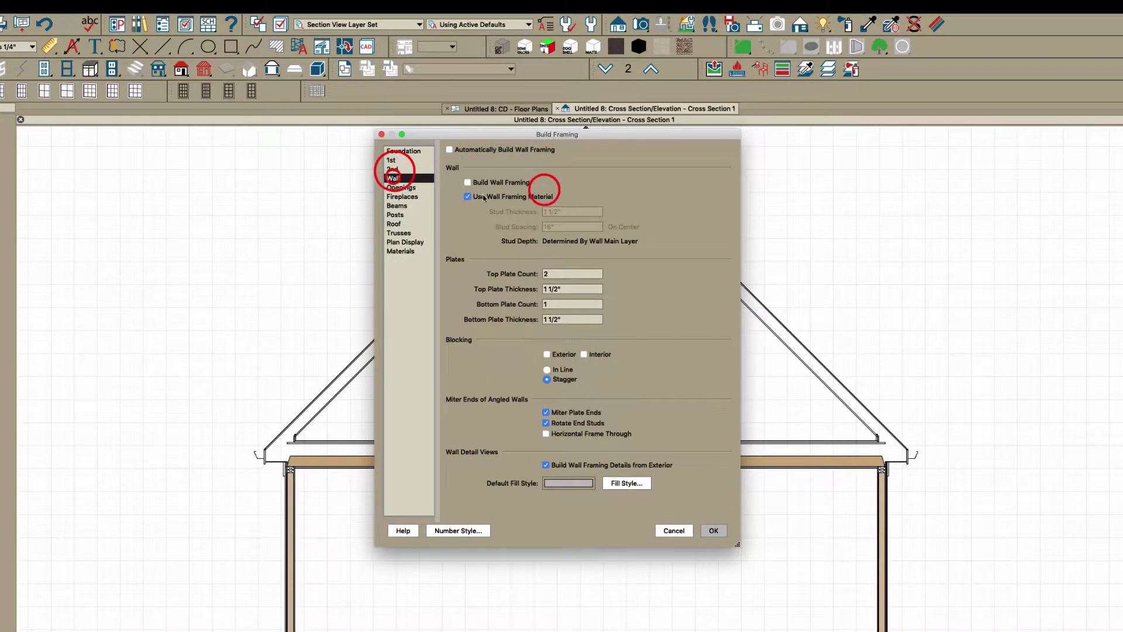
{"action": "left_click", "coordinate": [394, 223]}
{"action": "left_click", "coordinate": [559, 193]}
{"action": "key", "text": "Return"}
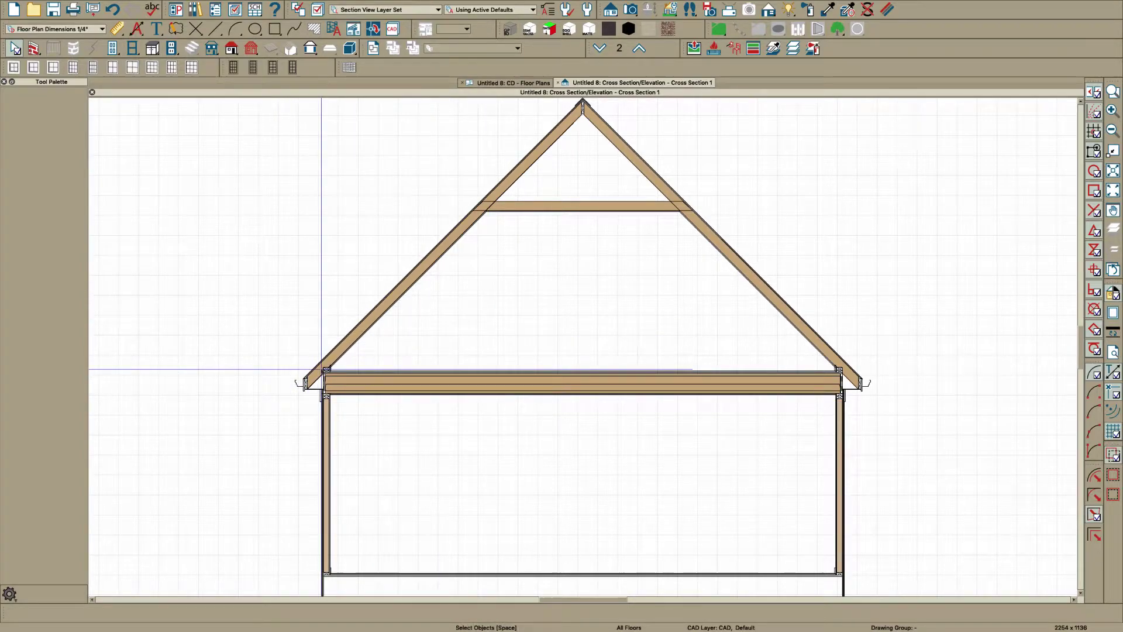
- Examine how the rafters bear on the wall top plates at the eave in the cross section
{"action": "key", "text": "z"}
{"action": "left_click_drag", "start_coordinate": [301, 346], "coordinate": [359, 401]}
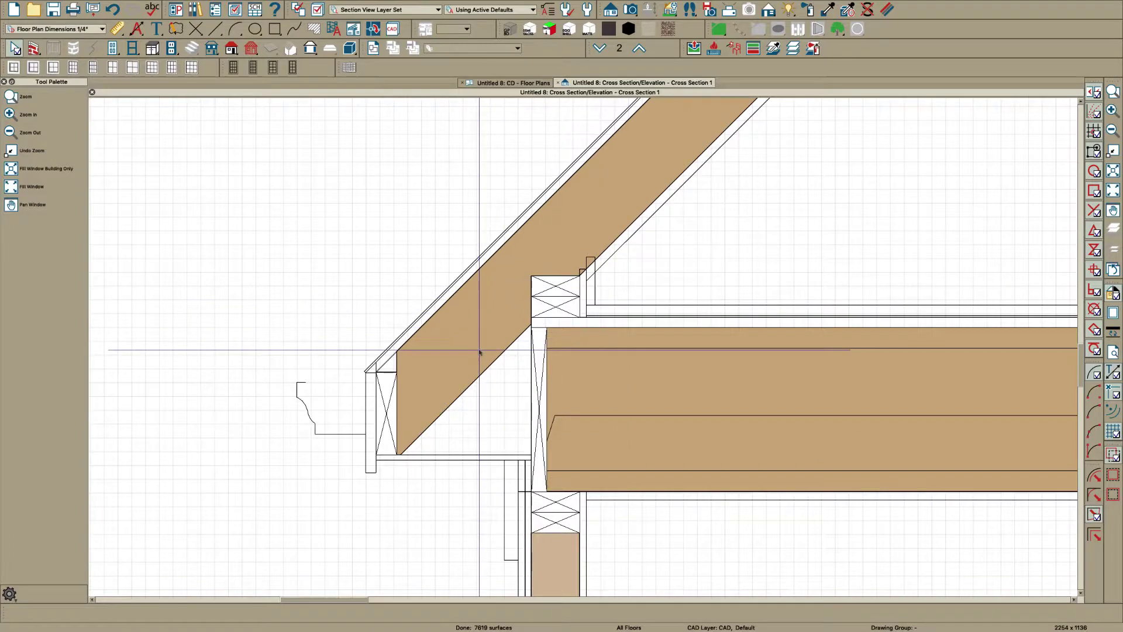
{"action": "scroll", "coordinate": [566, 363], "scroll_direction": "down", "scroll_amount": 4}
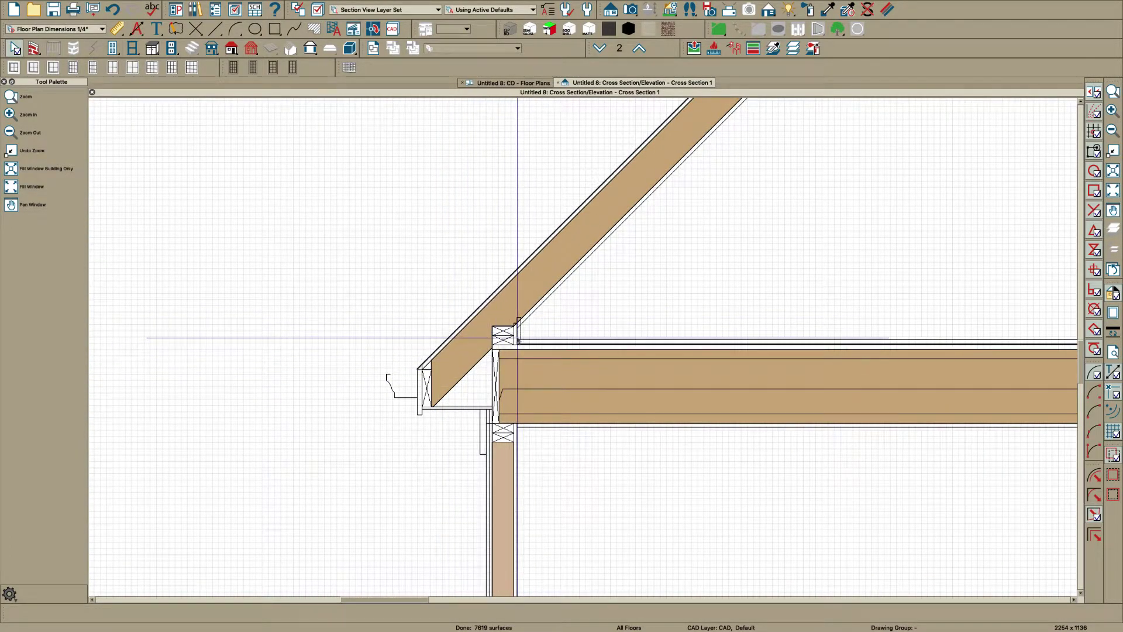
{"action": "scroll", "coordinate": [384, 437], "scroll_direction": "down", "scroll_amount": 3}
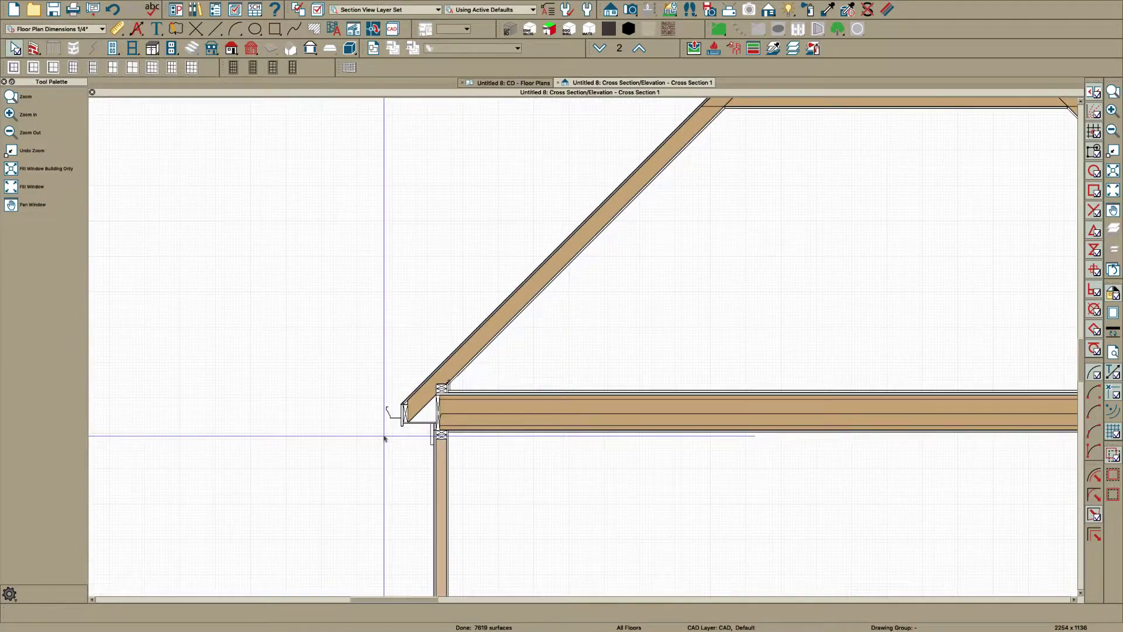
{"action": "scroll", "coordinate": [392, 437], "scroll_direction": "down", "scroll_amount": 2}
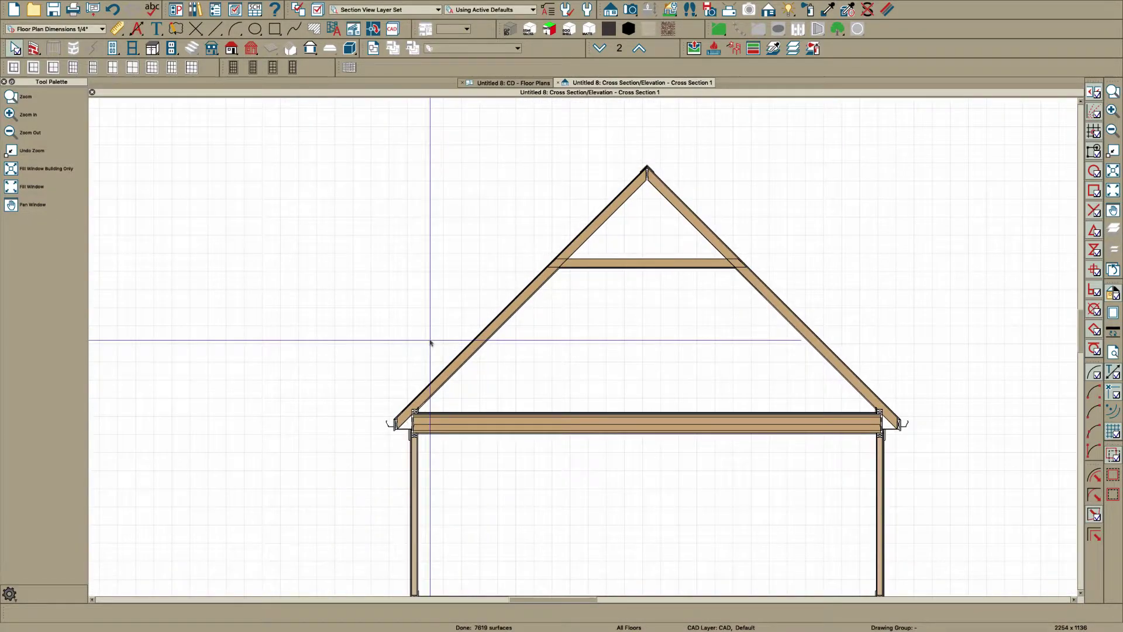
{"action": "scroll", "coordinate": [407, 413], "scroll_direction": "up", "scroll_amount": 1}
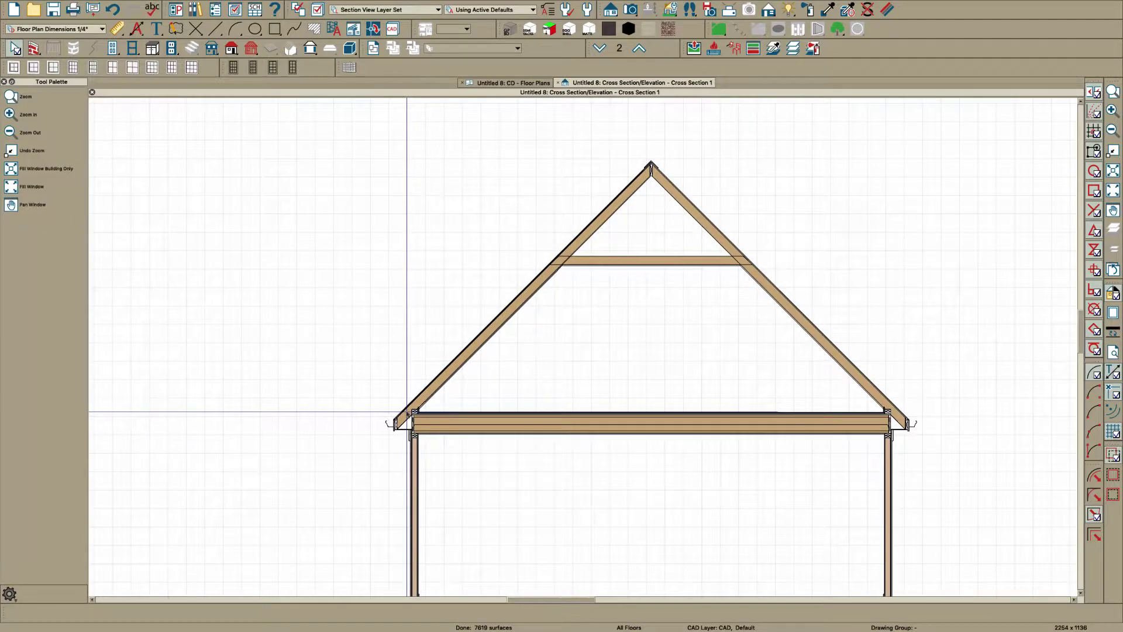
{"action": "scroll", "coordinate": [408, 411], "scroll_direction": "up", "scroll_amount": 1}
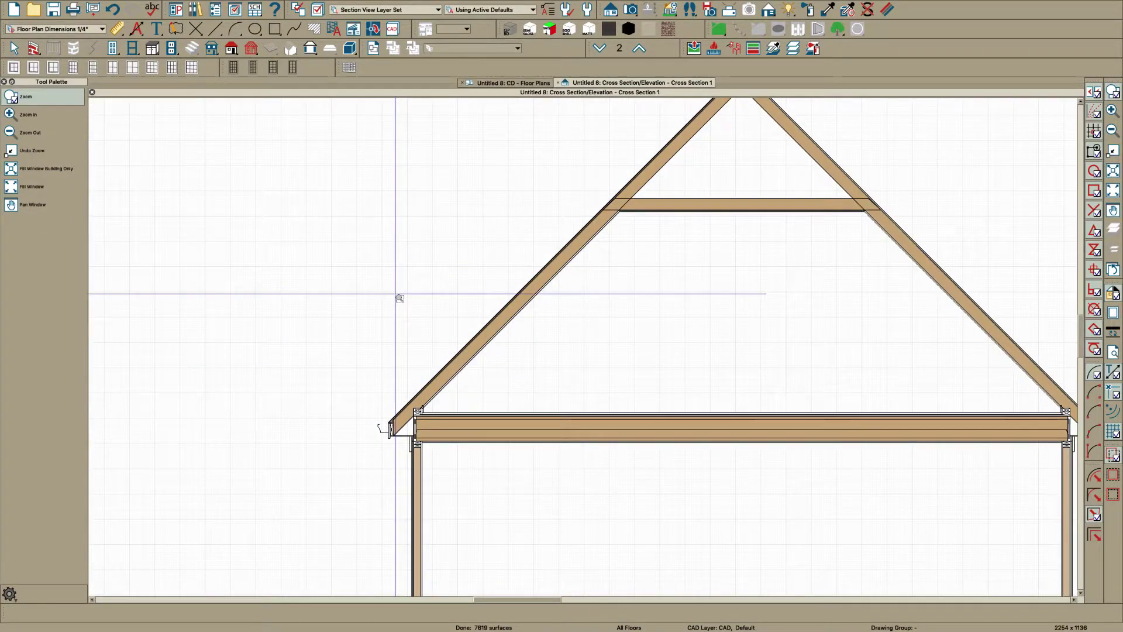
- Draw a rectangular polyline from the outer base of the wall plates across the rafter, 3'-5 1/16" wide and 3'-0" high
{"action": "left_click_drag", "start_coordinate": [392, 279], "coordinate": [489, 454]}
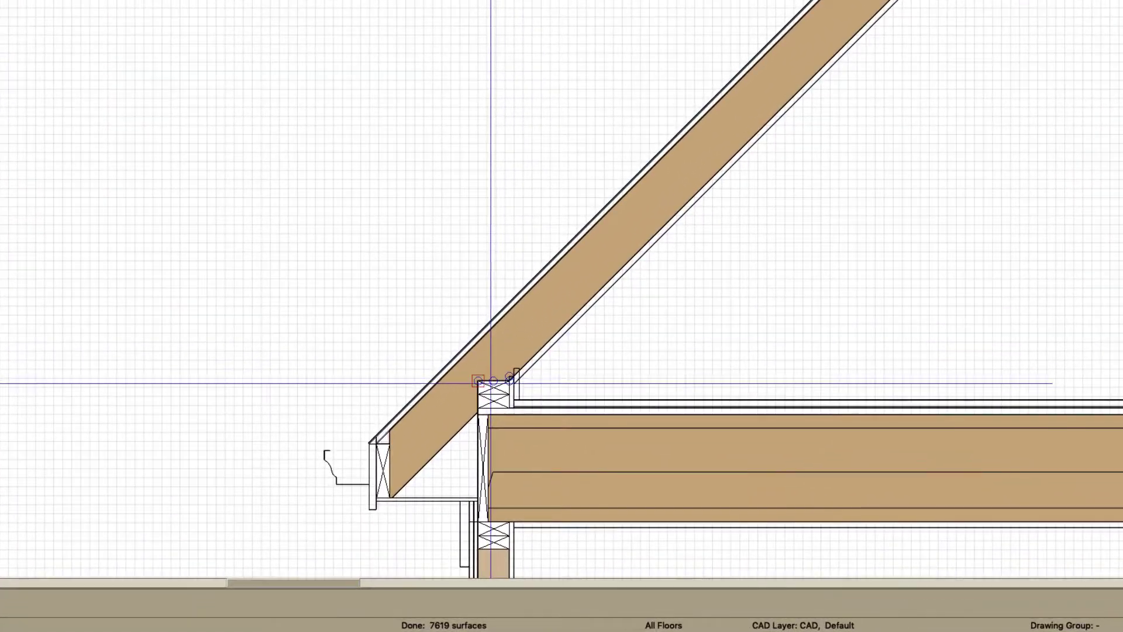
{"action": "left_click_drag", "start_coordinate": [480, 409], "coordinate": [847, 93]}
{"action": "key", "text": "Tab"}
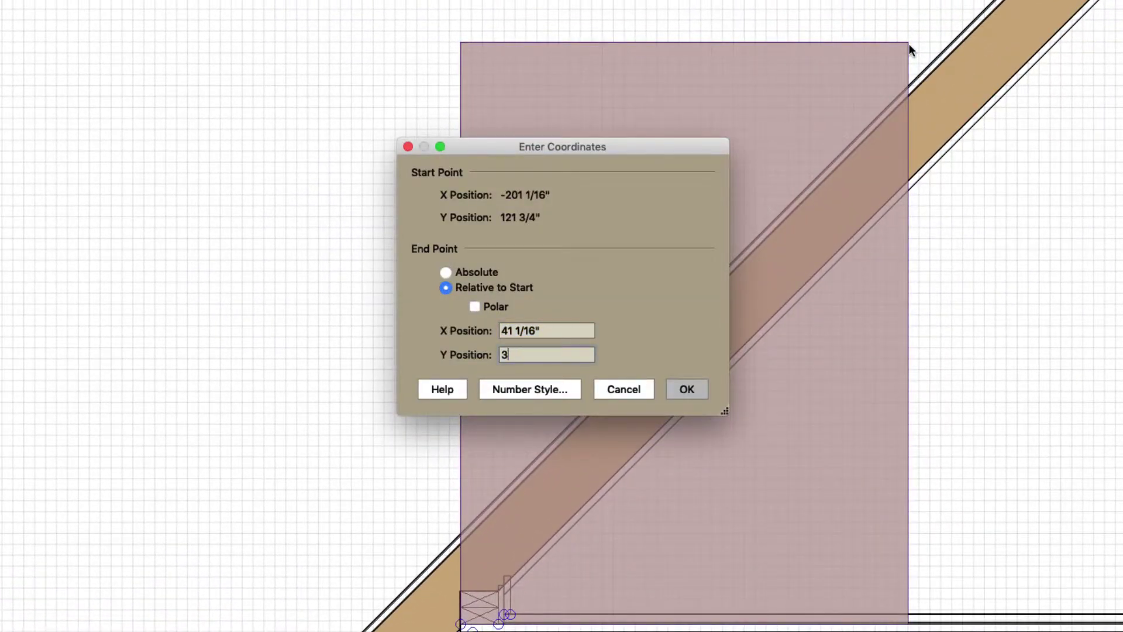
{"action": "key", "text": "Return"}
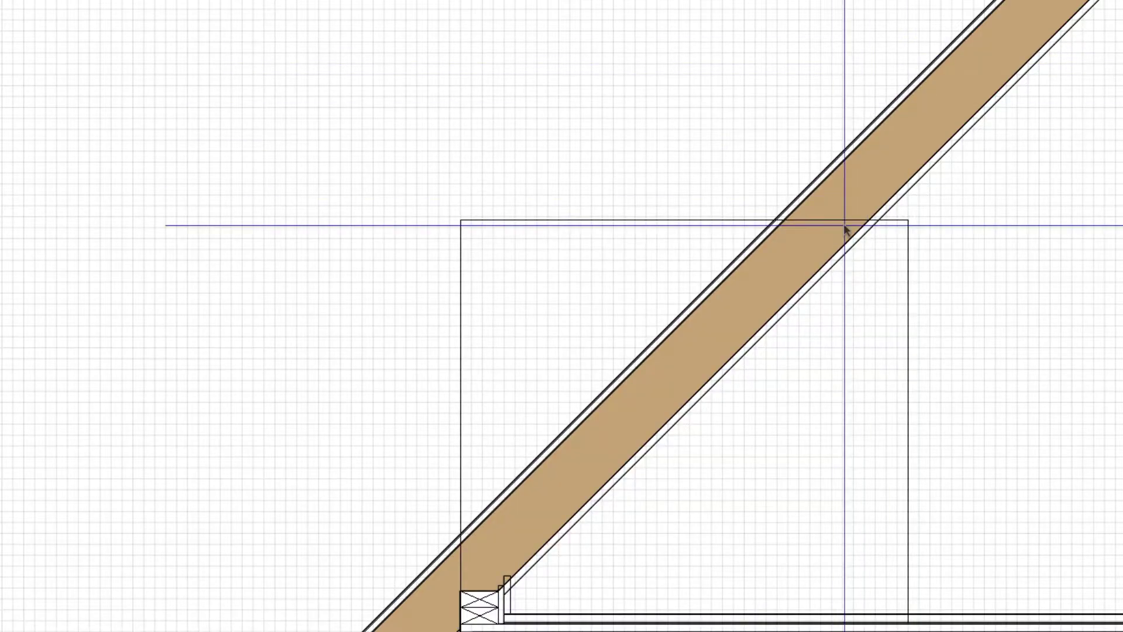
{"action": "left_click", "coordinate": [654, 221]}
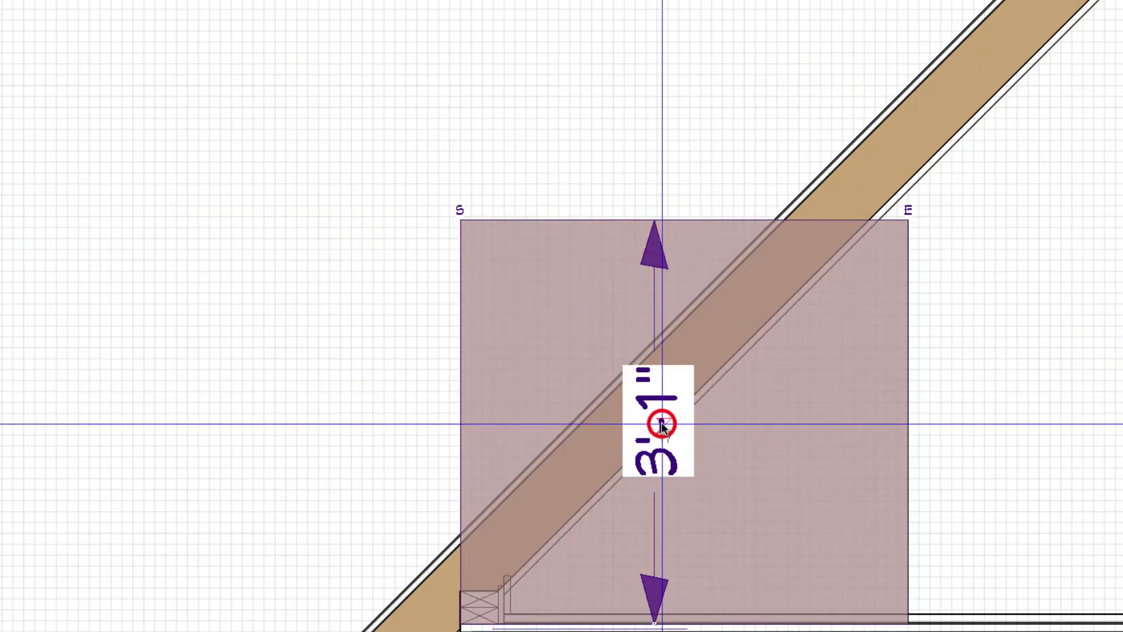
{"action": "key", "text": "Return"}
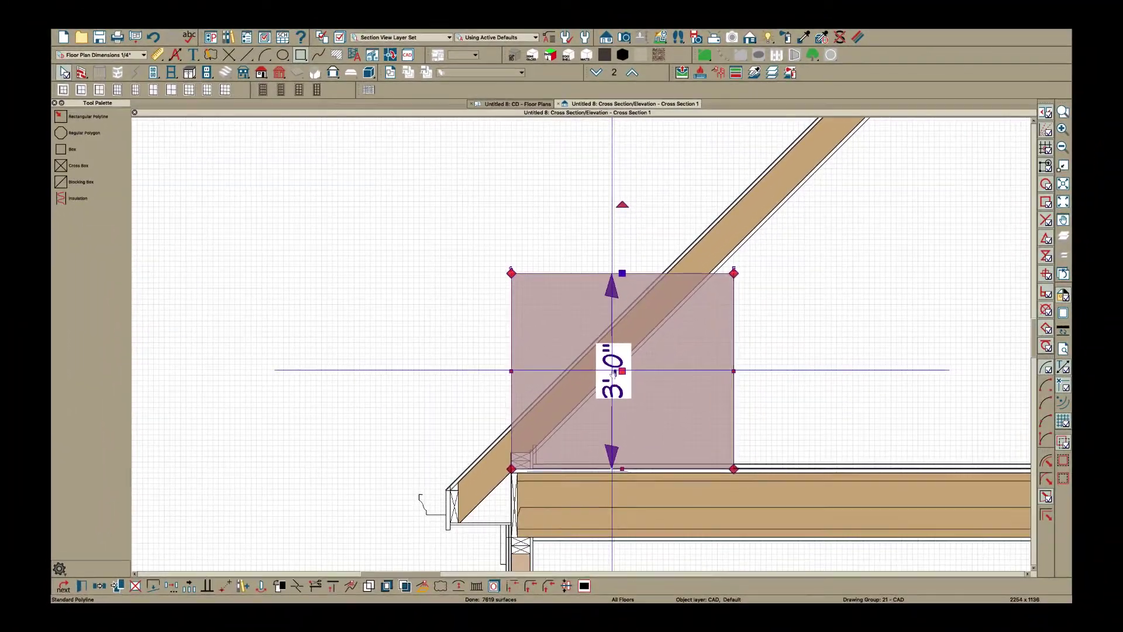
{"action": "key", "text": "Escape"}
- Reduce the rectangle's width to 3'-0 1/2" by snapping its inner edge to where its top meets the rafter's underside
{"action": "left_click", "coordinate": [732, 312]}
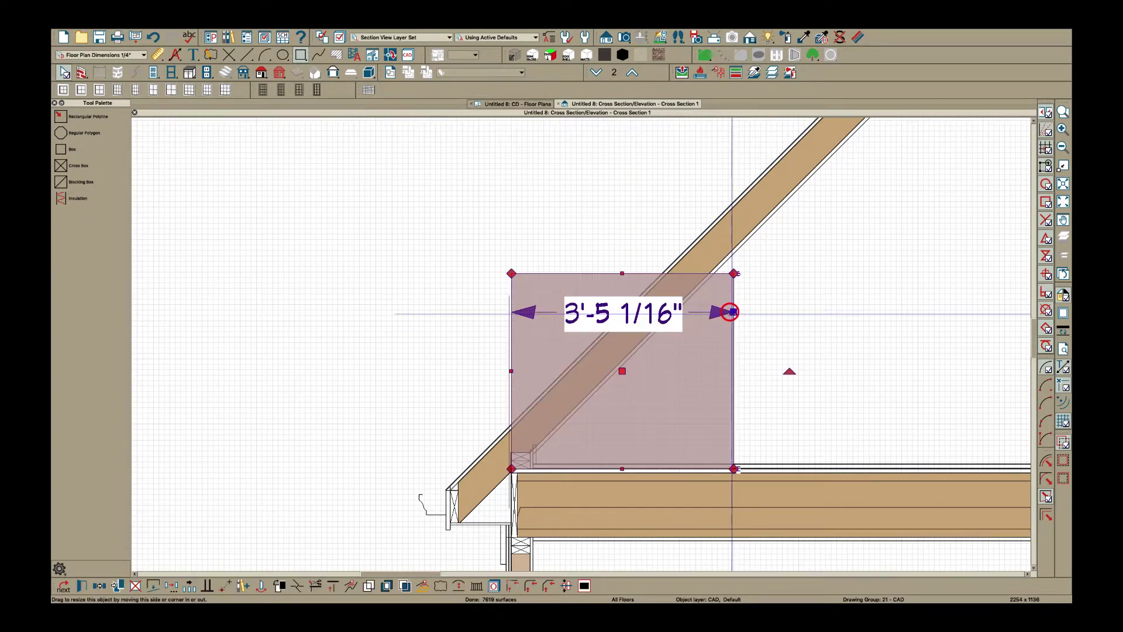
{"action": "scroll", "coordinate": [733, 312], "scroll_direction": "up", "scroll_amount": 4}
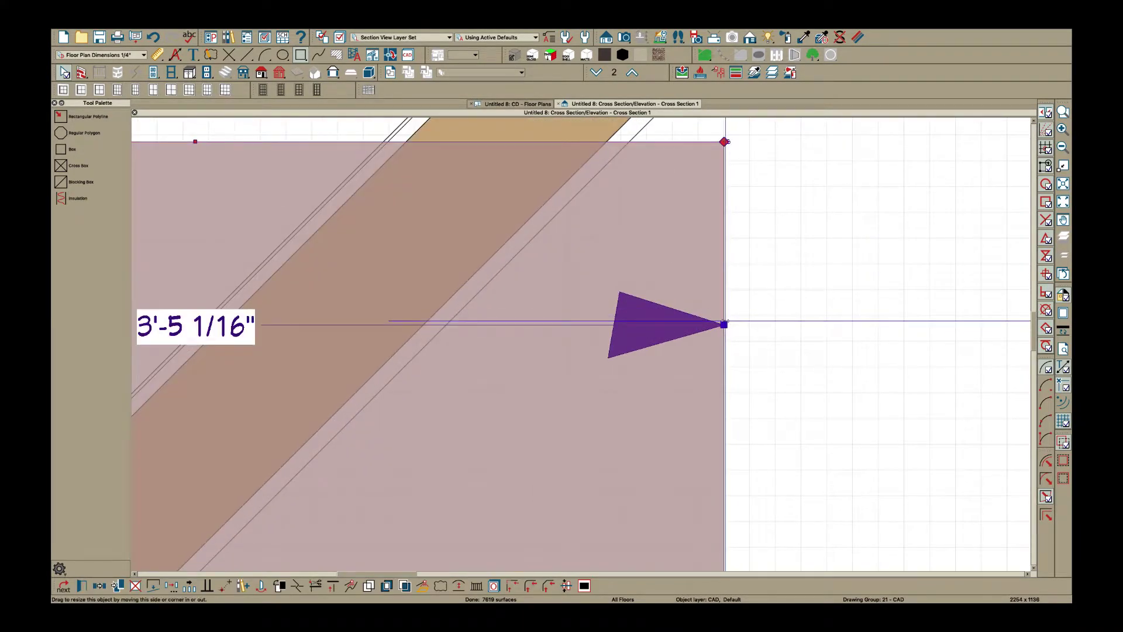
{"action": "left_click_drag", "start_coordinate": [724, 324], "coordinate": [608, 141]}
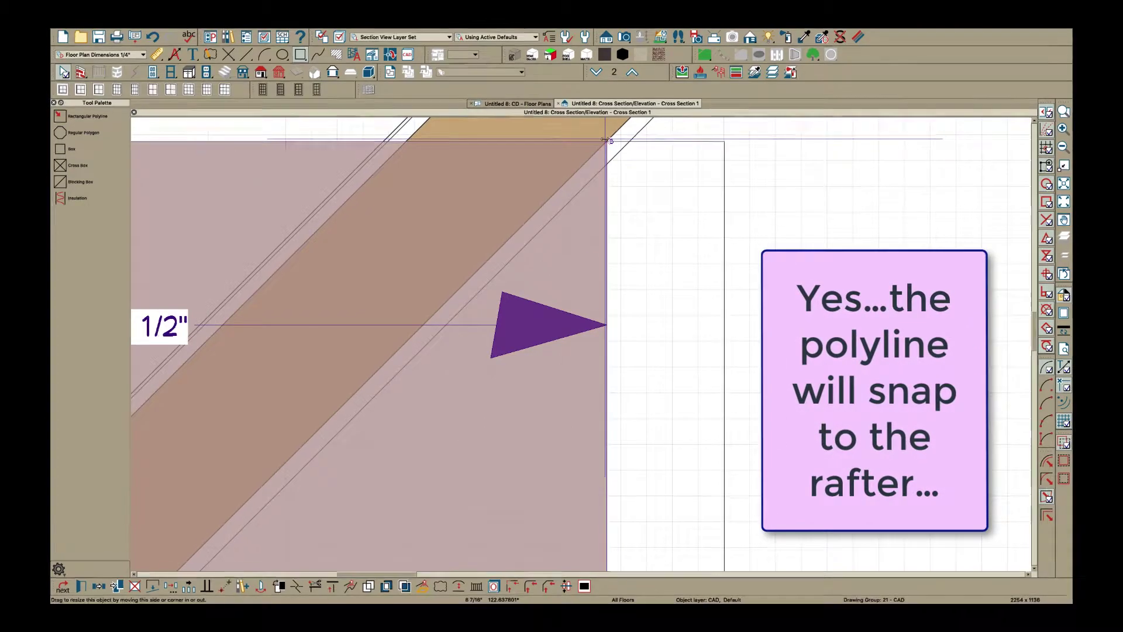
{"action": "scroll", "coordinate": [657, 351], "scroll_direction": "down", "scroll_amount": 4}
{"action": "left_click", "coordinate": [657, 367]}
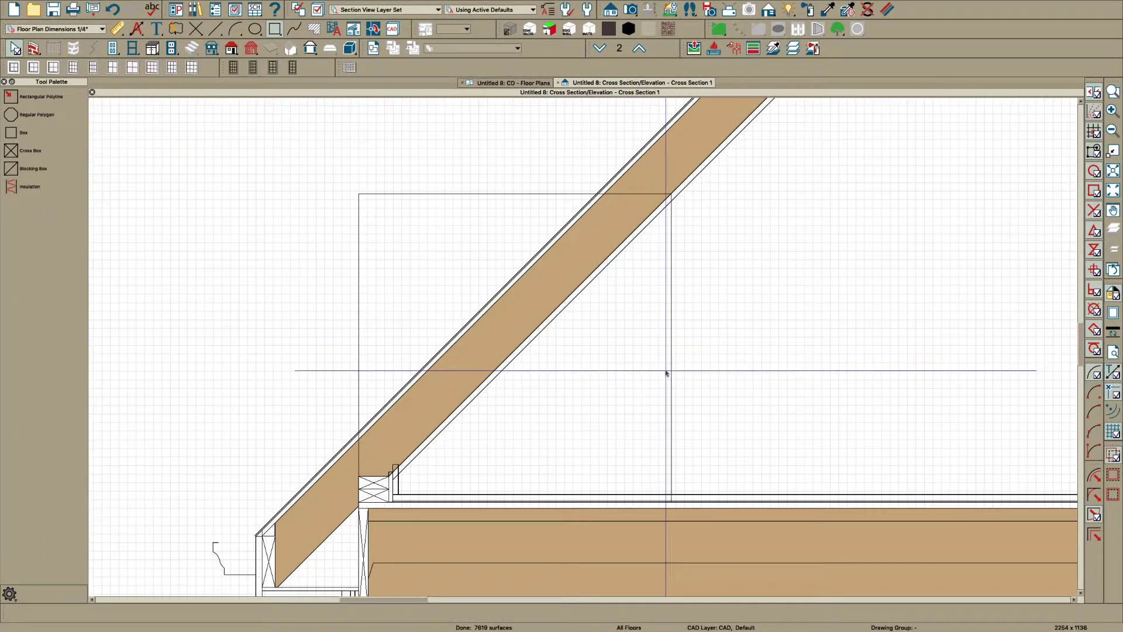
{"action": "left_click", "coordinate": [672, 373]}
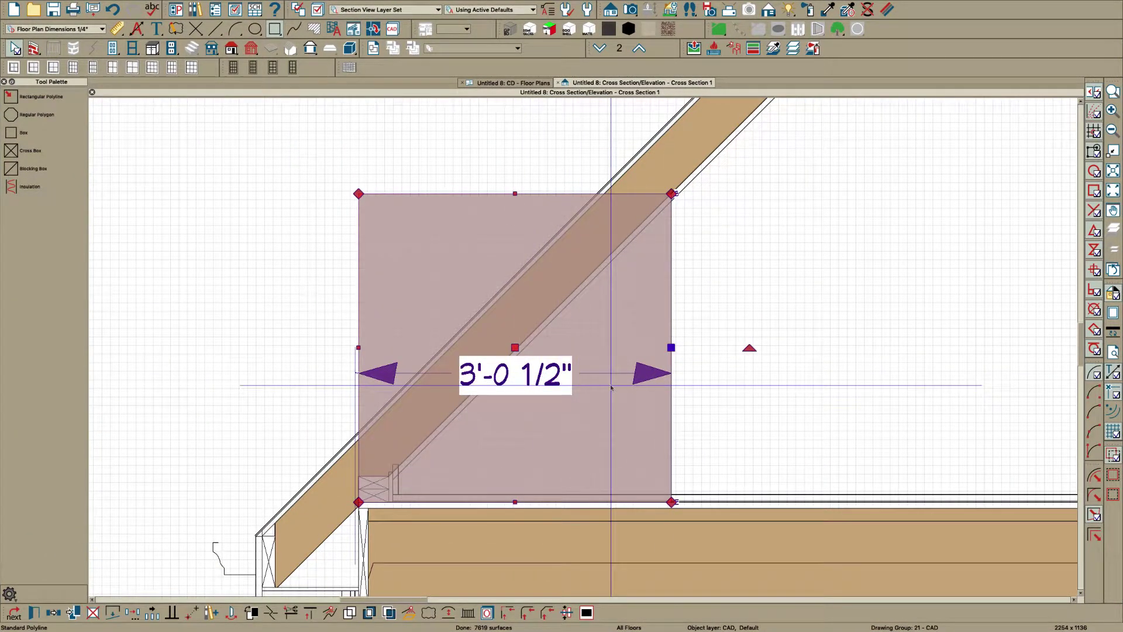
{"action": "key", "text": "Escape"}
- Draw an interior wall across the floor 2 plan, parallel to the upper exterior wall and about 4'-8 11/16" from it
{"action": "left_click", "coordinate": [507, 86]}
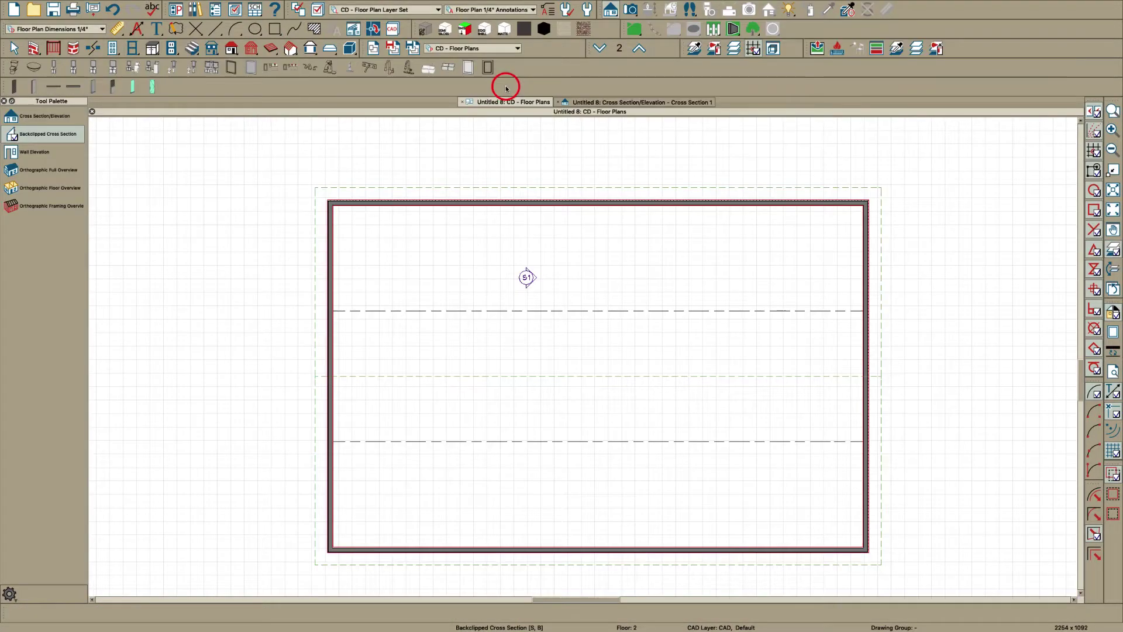
{"action": "scroll", "coordinate": [461, 210], "scroll_direction": "up", "scroll_amount": 1}
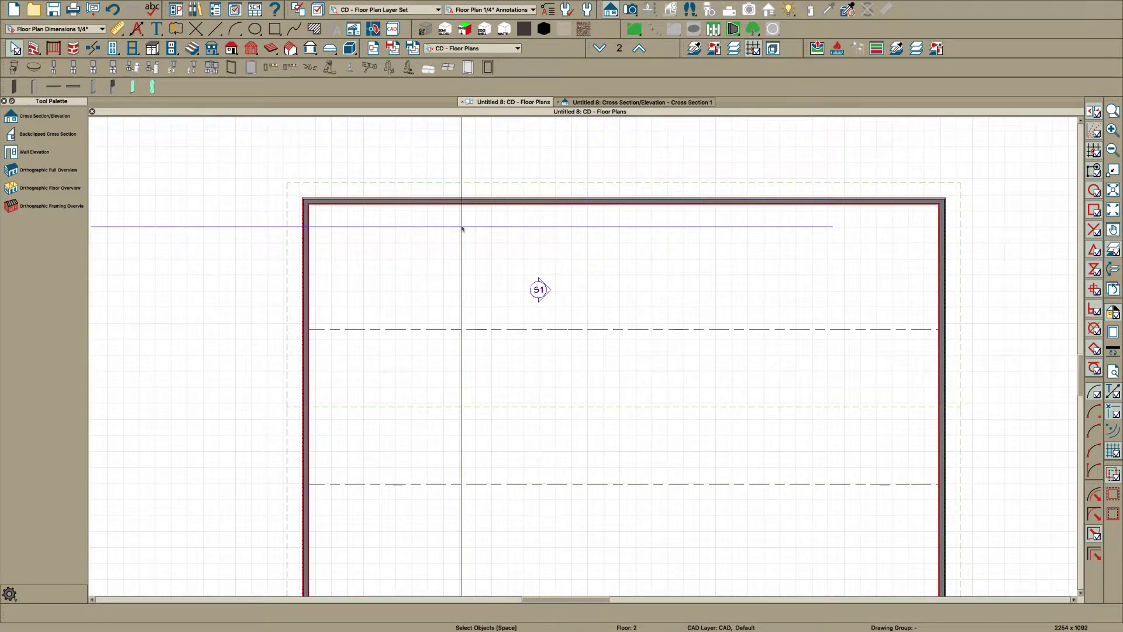
{"action": "key", "text": "i"}
{"action": "left_click_drag", "start_coordinate": [305, 269], "coordinate": [939, 272]}
{"action": "key", "text": "space"}
- Dimension the interior wall from the upper exterior wall and set that distance to 3'-0 1/2"
{"action": "scroll", "coordinate": [421, 185], "scroll_direction": "up", "scroll_amount": 2}
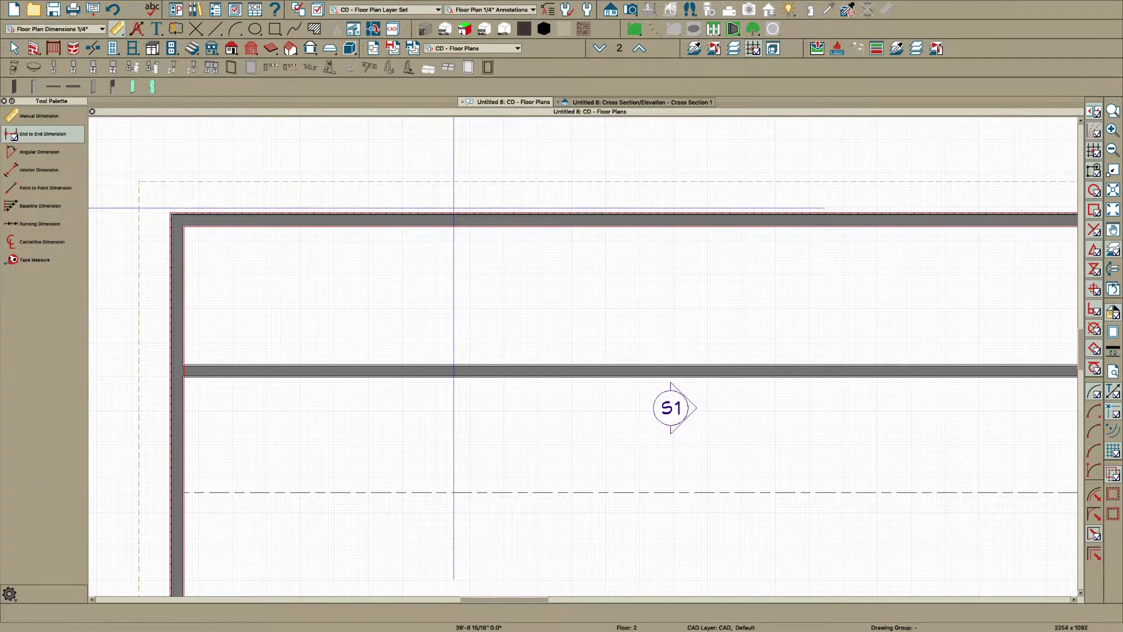
{"action": "left_click_drag", "start_coordinate": [455, 318], "coordinate": [451, 371]}
{"action": "key", "text": "space"}
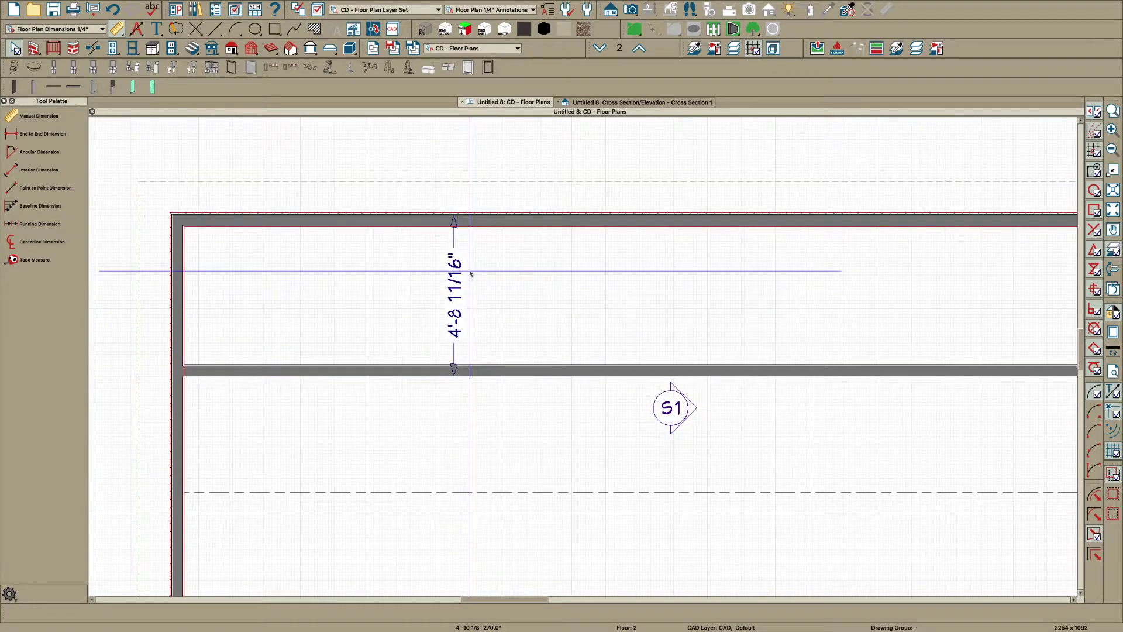
{"action": "left_click", "coordinate": [469, 372]}
{"action": "left_click", "coordinate": [455, 322]}
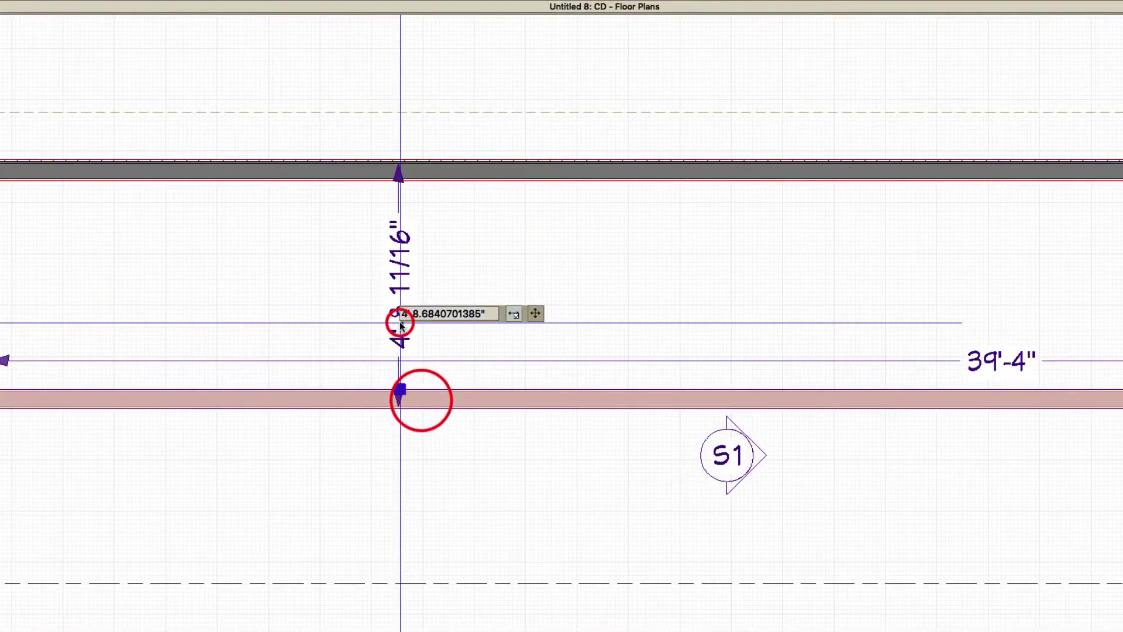
{"action": "key", "text": "Return"}
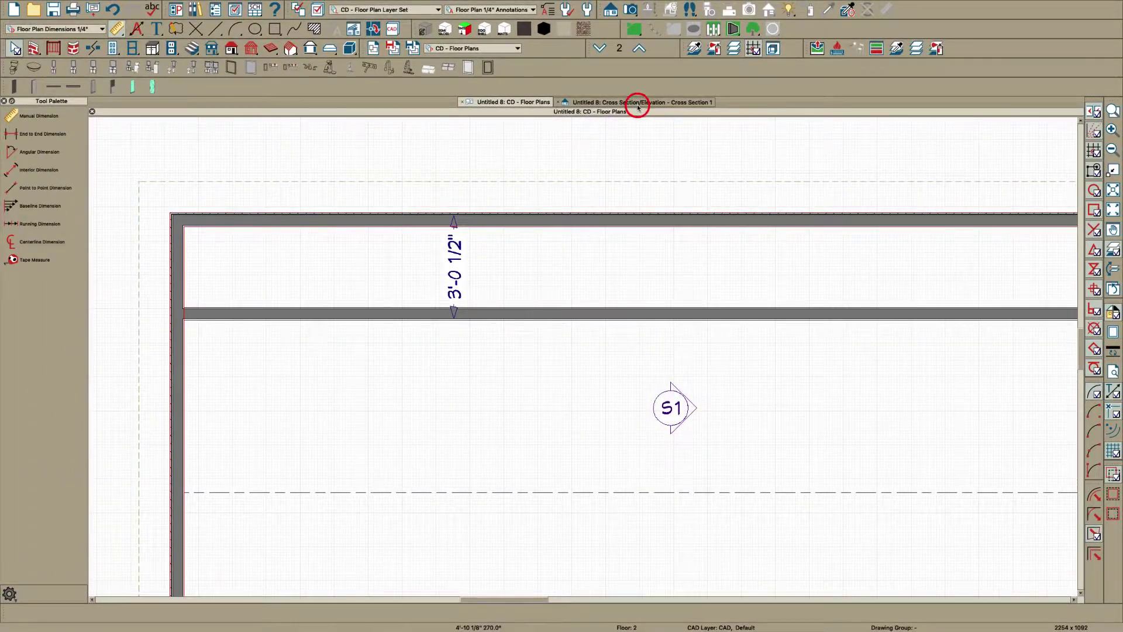
- Rebuild the wall framing from the cross section view to frame the new interior wall
{"action": "left_click", "coordinate": [637, 105]}
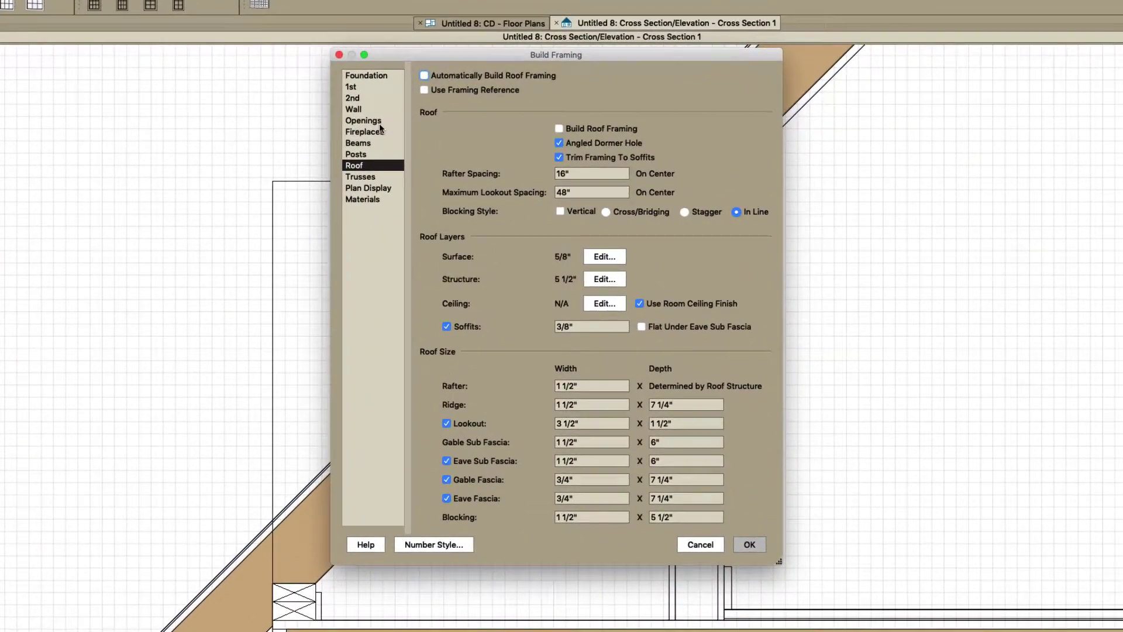
{"action": "left_click", "coordinate": [357, 110]}
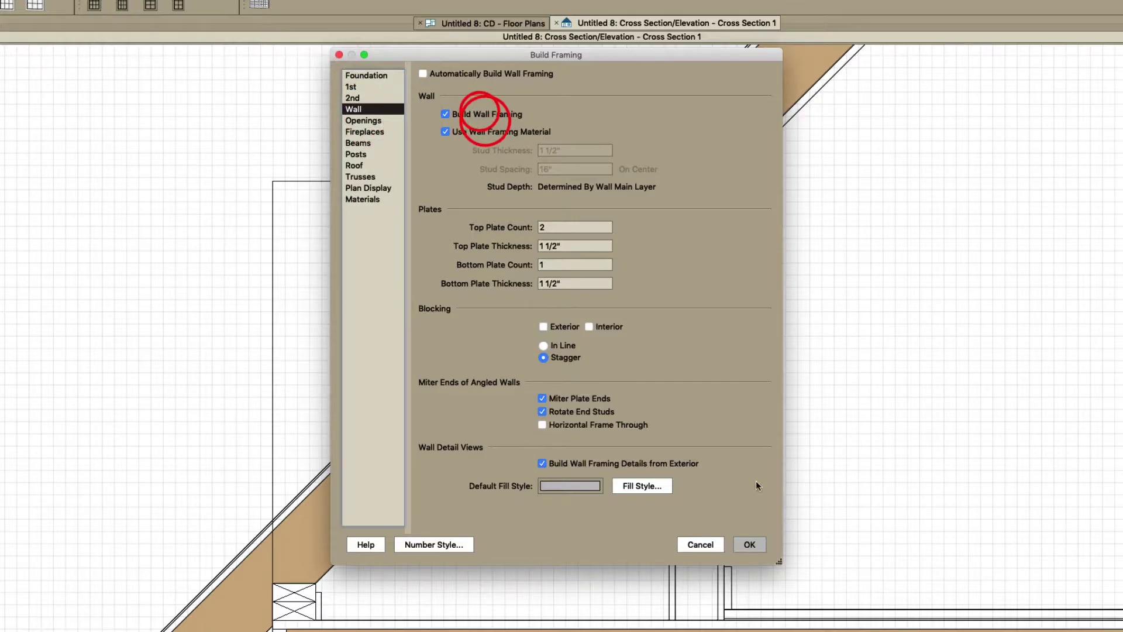
{"action": "left_click", "coordinate": [750, 544]}
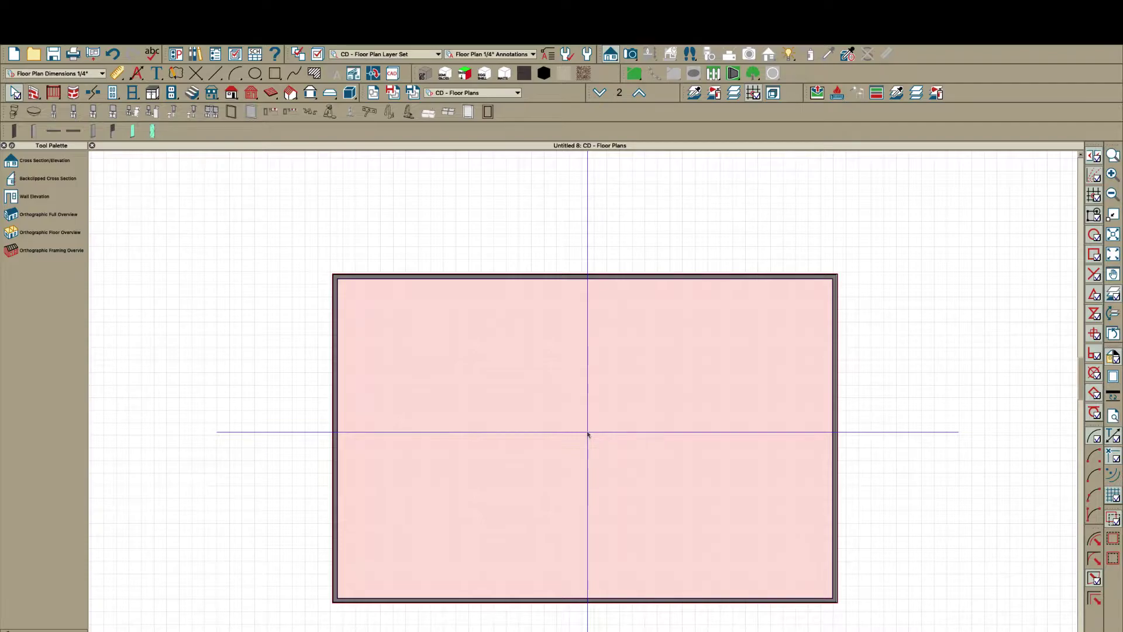
- Replace the rough ceiling height of the floor 2 room in the roofless plan
{"action": "double_click", "coordinate": [588, 434]}
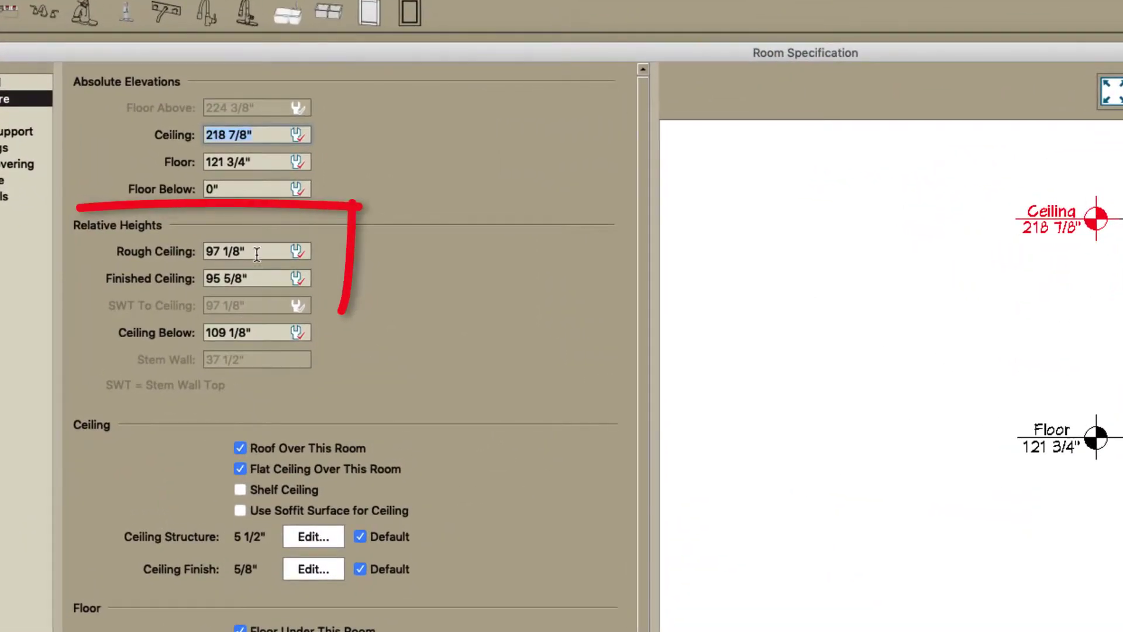
{"action": "double_click", "coordinate": [258, 252]}
{"action": "key", "text": "BackSpace"}
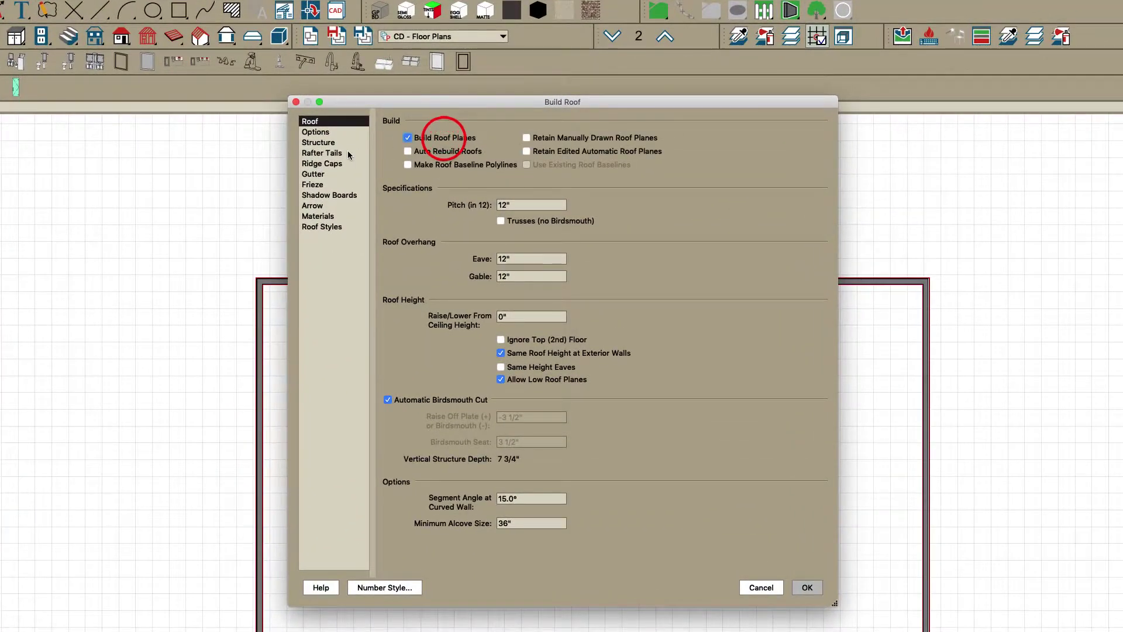
- Build the roof planes with the roof structure layer's thickness set to 9 1/4"
{"action": "left_click", "coordinate": [318, 142]}
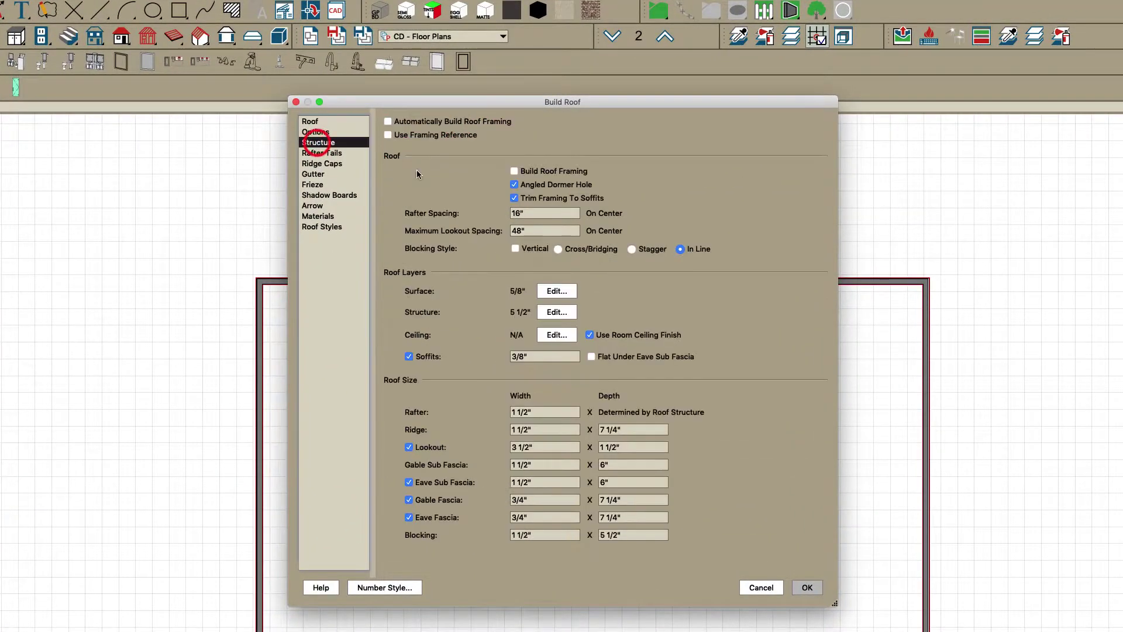
{"action": "left_click", "coordinate": [548, 311]}
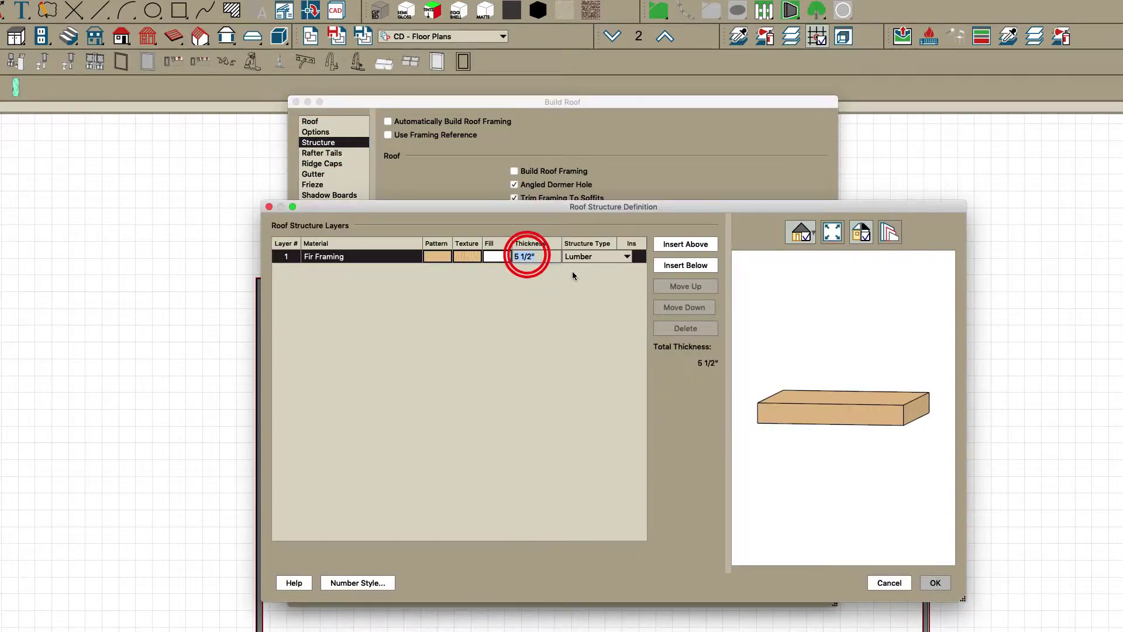
{"action": "type", "text": "9 1/4"}
{"action": "key", "text": "Return"}
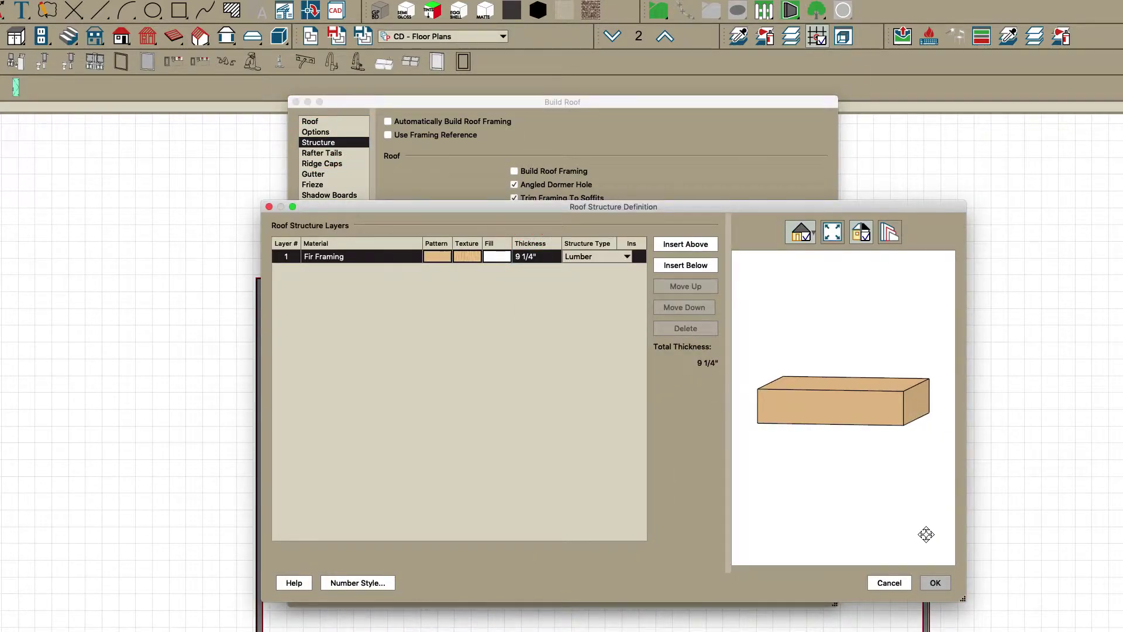
{"action": "left_click", "coordinate": [932, 584]}
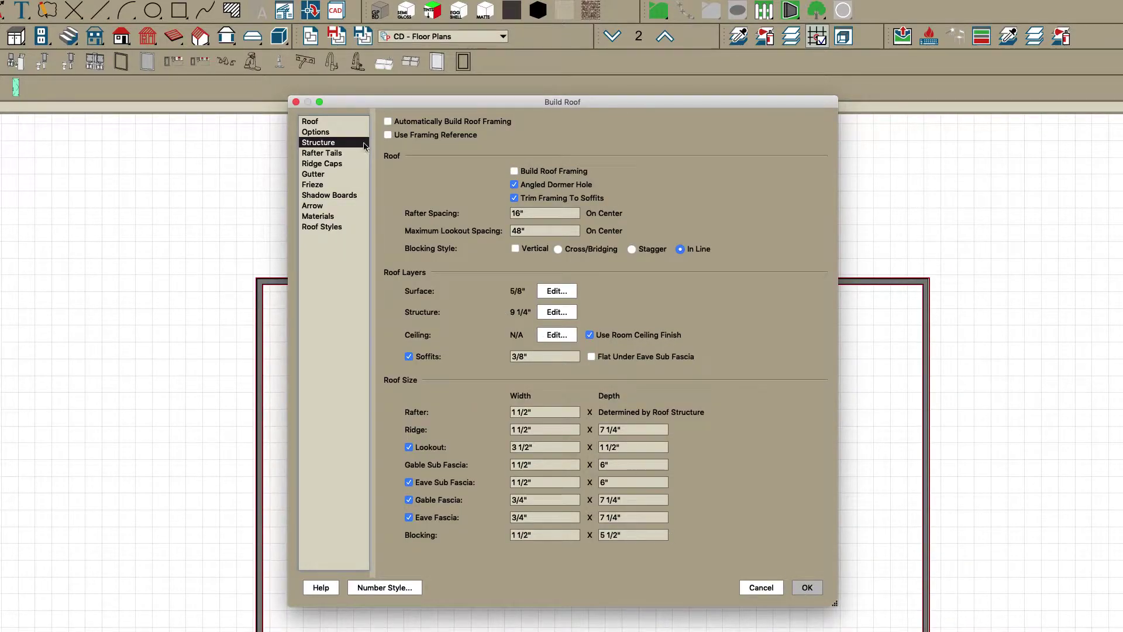
{"action": "left_click", "coordinate": [313, 118]}
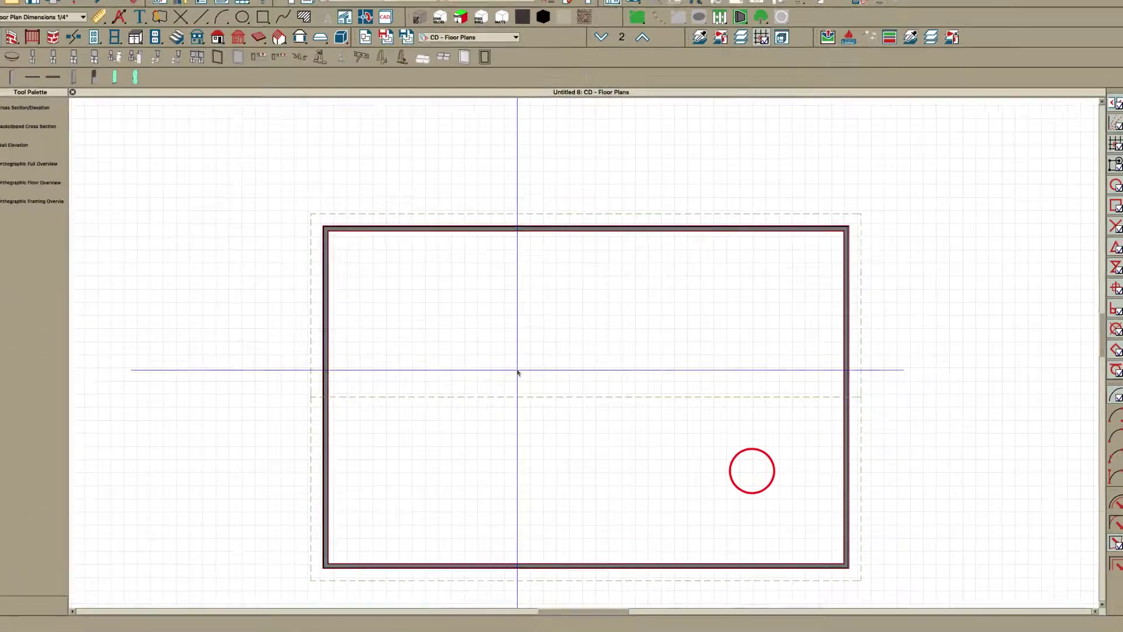
- Reset the floor 2 room's rough ceiling height to its default value
{"action": "left_click", "coordinate": [536, 350]}
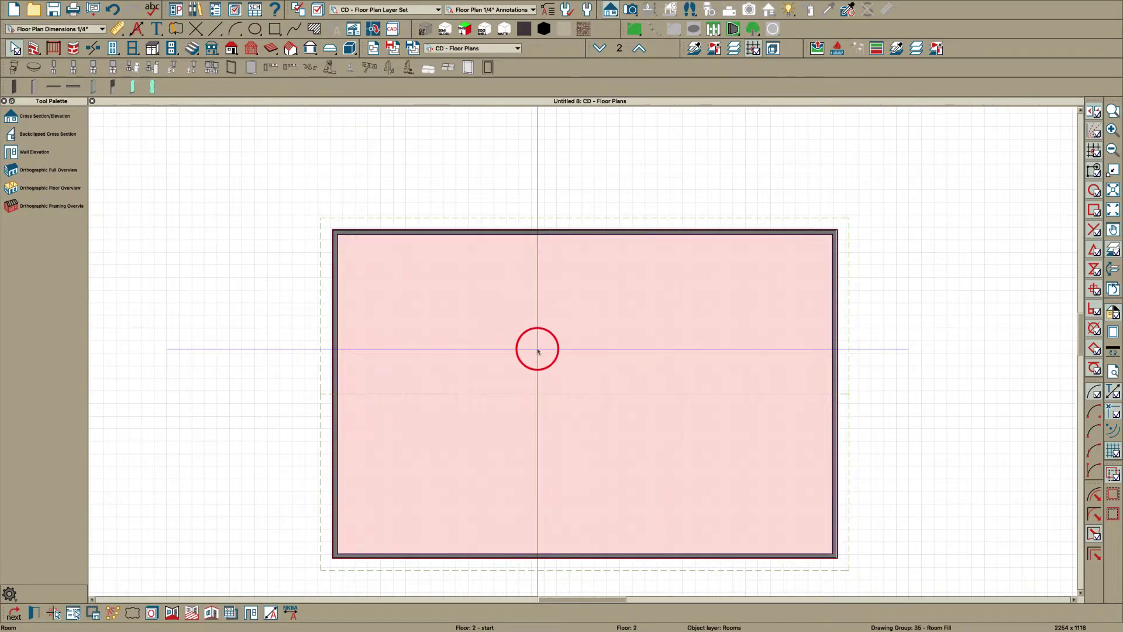
{"action": "double_click", "coordinate": [538, 351]}
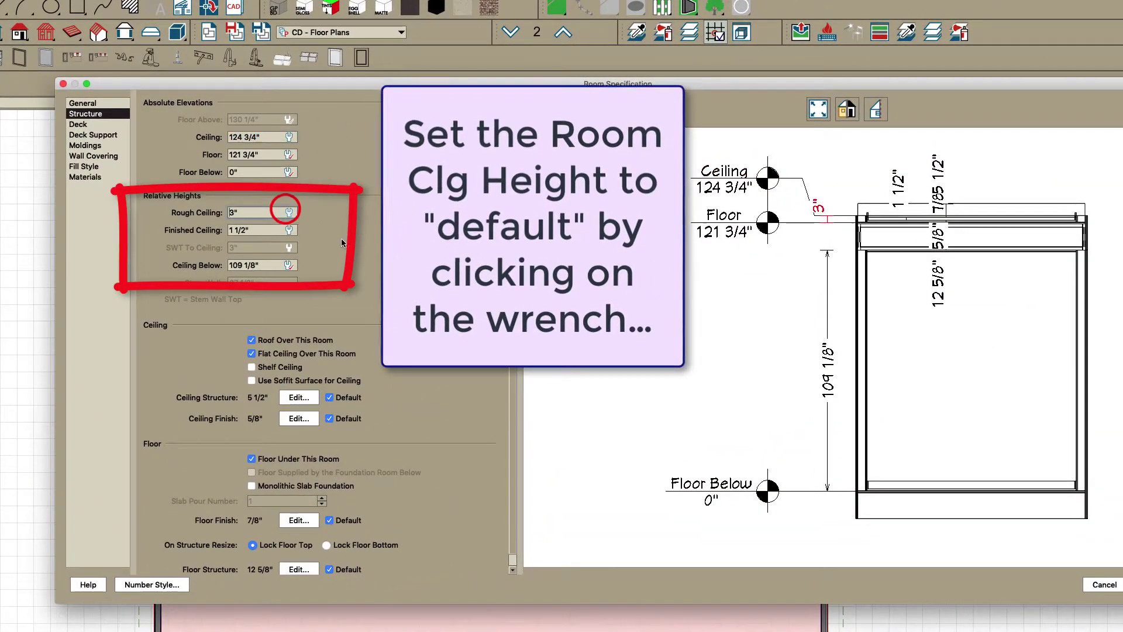
{"action": "left_click", "coordinate": [289, 212]}
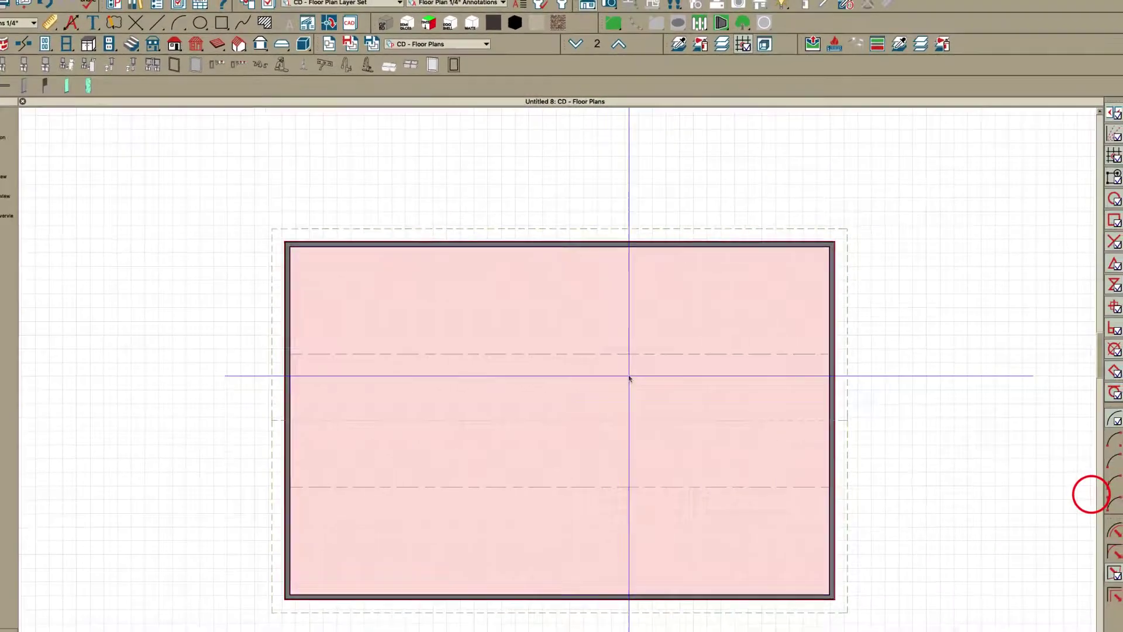
{"action": "key", "text": "Escape"}
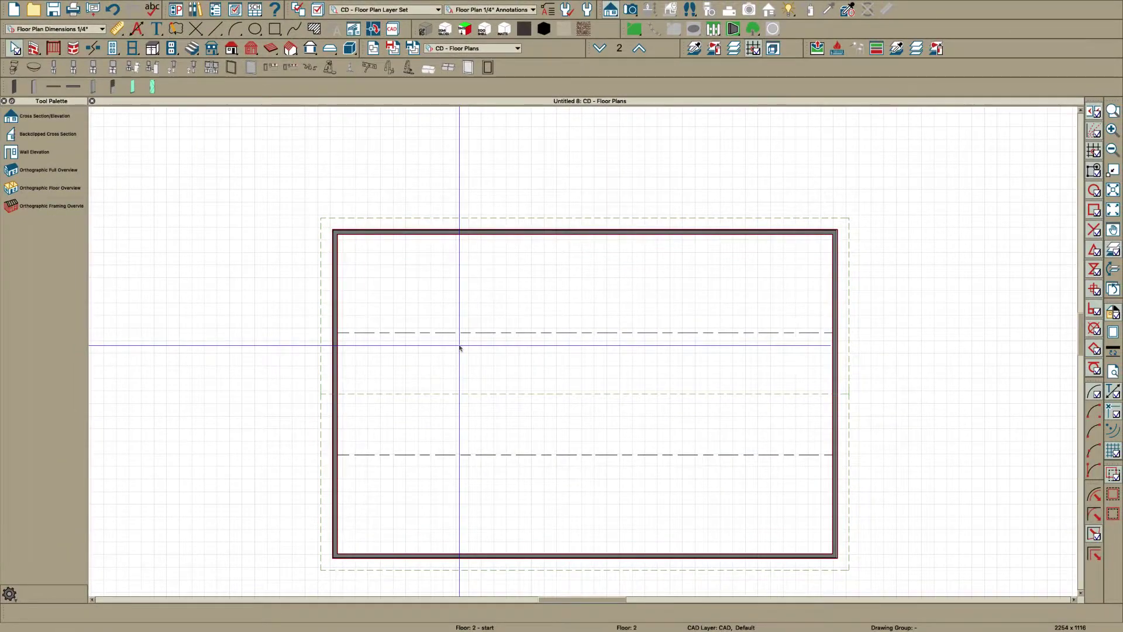
- Create a backclipped cross section through the floor 2 plan and build the roof framing from that view
{"action": "key", "text": "ctrl+shift+x"}
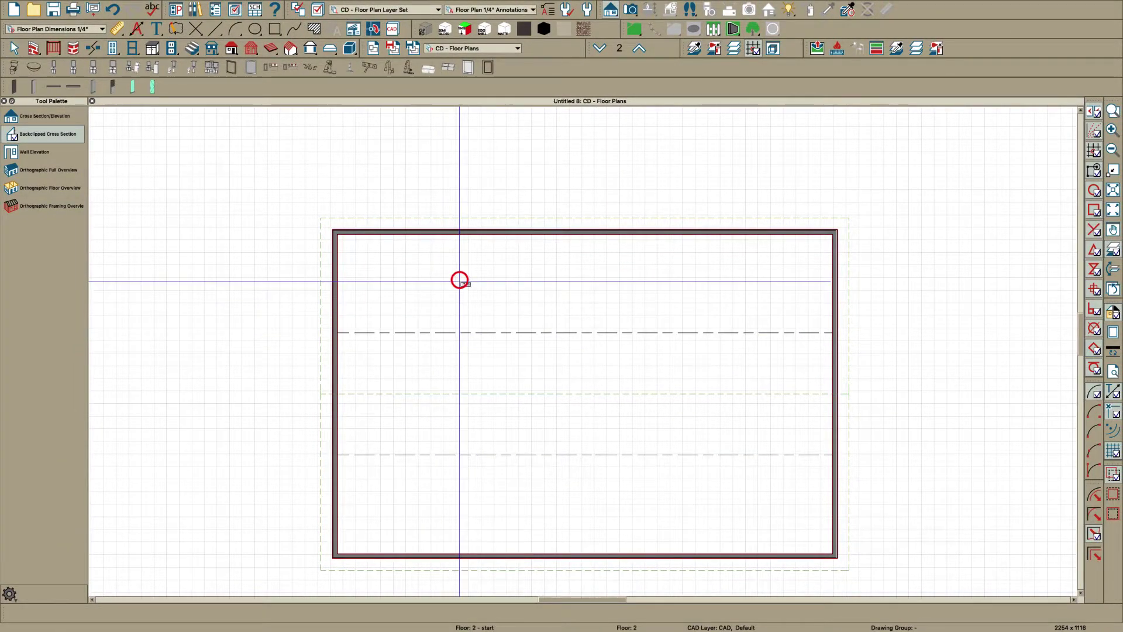
{"action": "left_click_drag", "start_coordinate": [459, 280], "coordinate": [513, 292]}
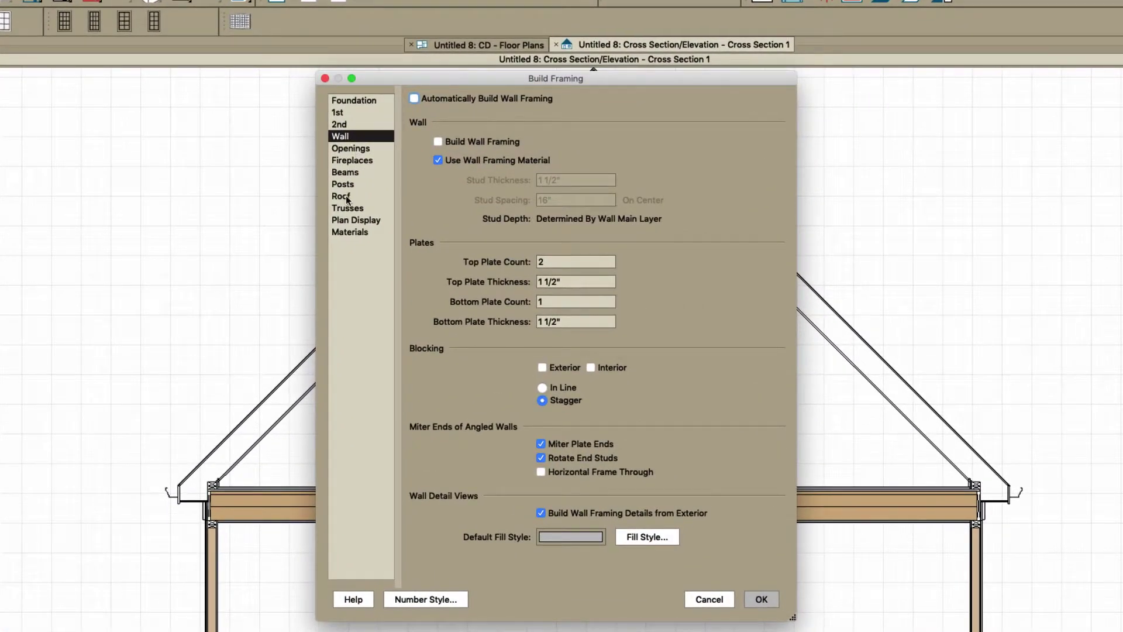
{"action": "left_click", "coordinate": [341, 196]}
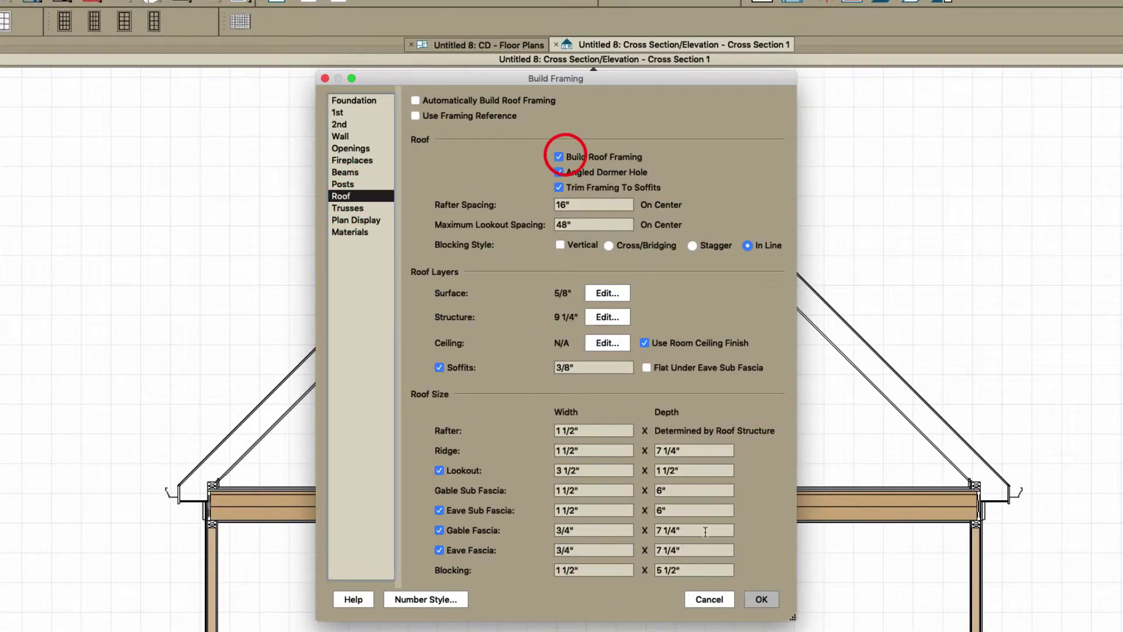
{"action": "left_click", "coordinate": [762, 600]}
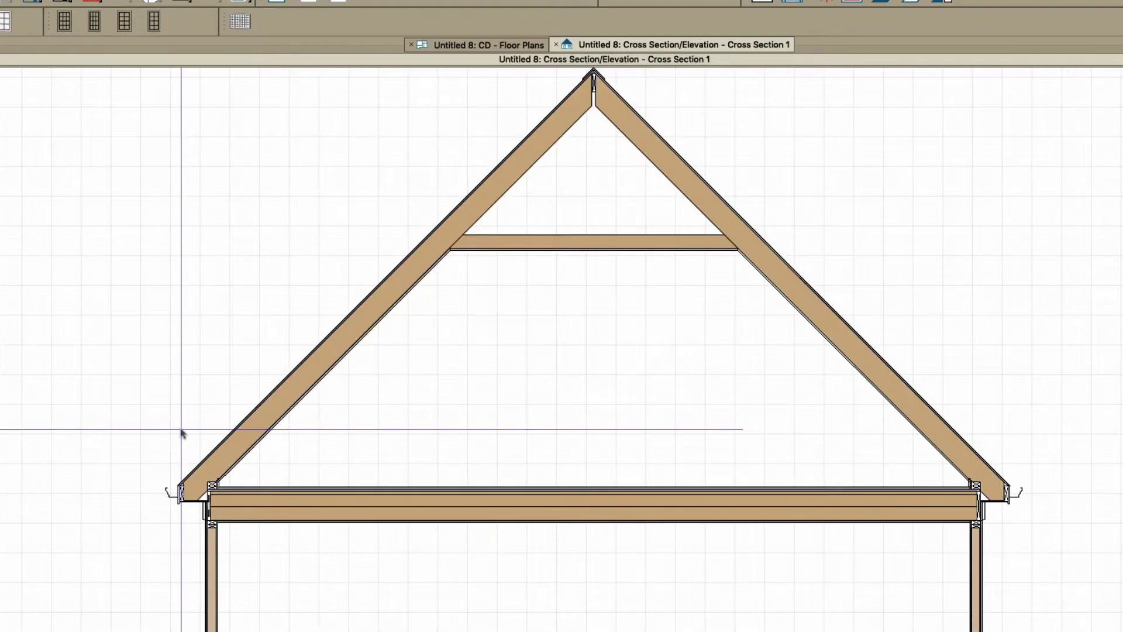
- Draw a rectangular polyline about 19 1/16" wide and 36" high up from the outer lower corner of the short exterior wall's plates
{"action": "left_click_drag", "start_coordinate": [153, 422], "coordinate": [268, 574]}
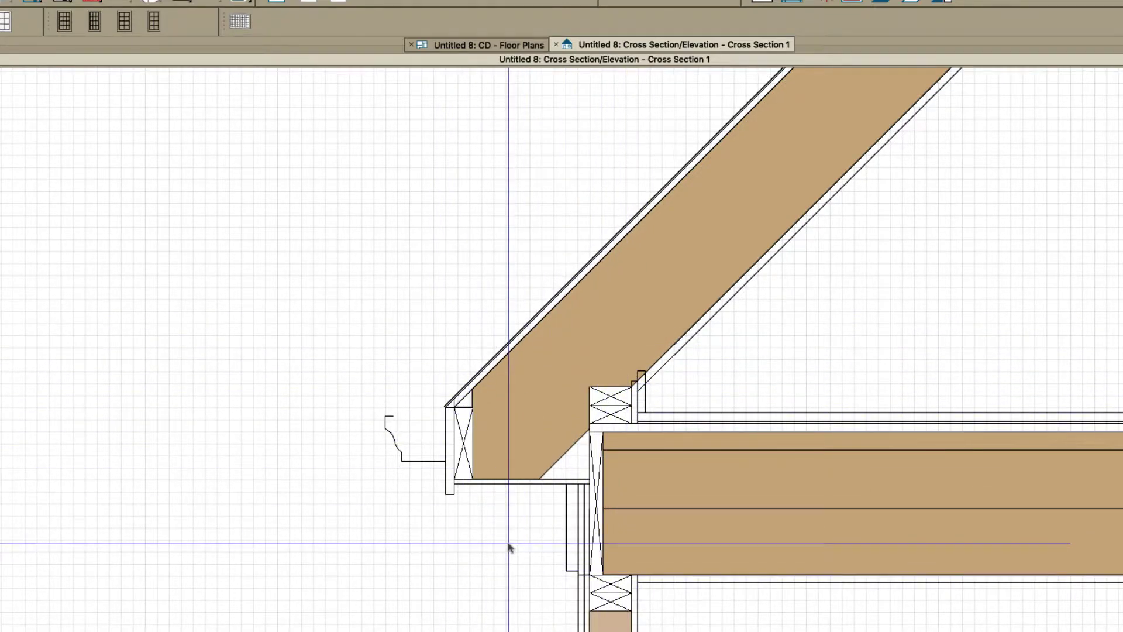
{"action": "key", "text": "F6"}
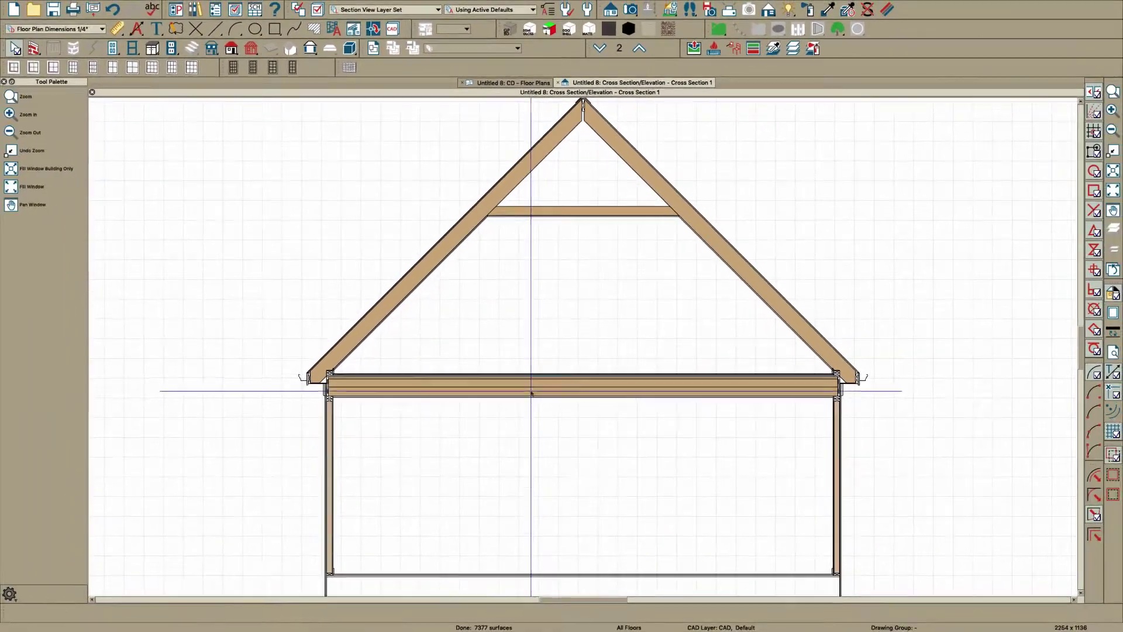
{"action": "scroll", "coordinate": [288, 350], "scroll_direction": "up", "scroll_amount": 3}
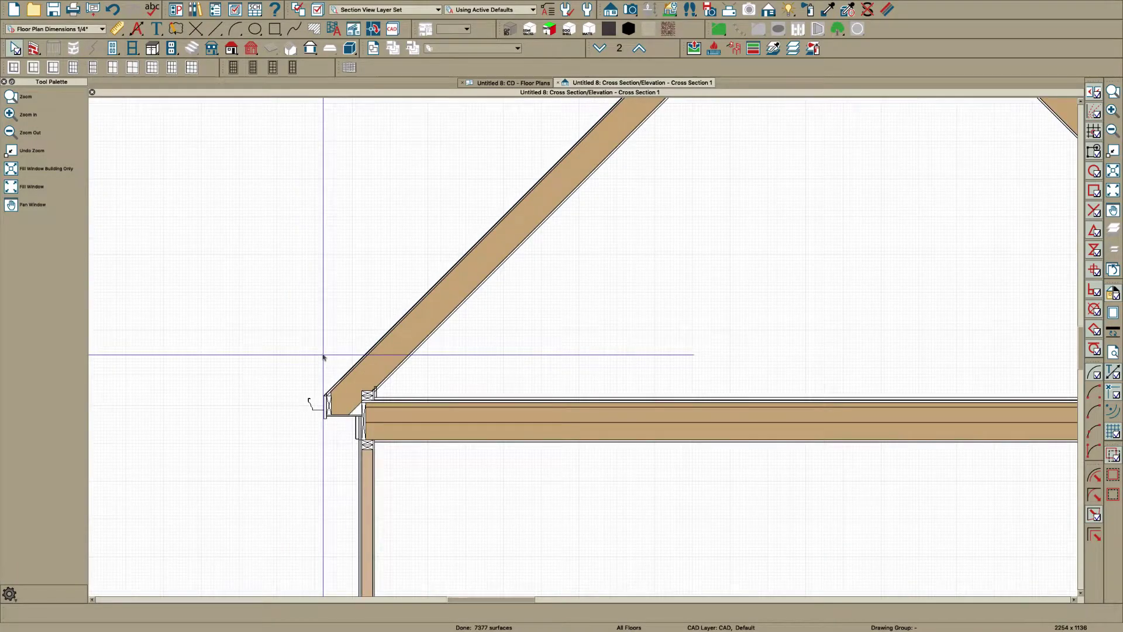
{"action": "key", "text": "r"}
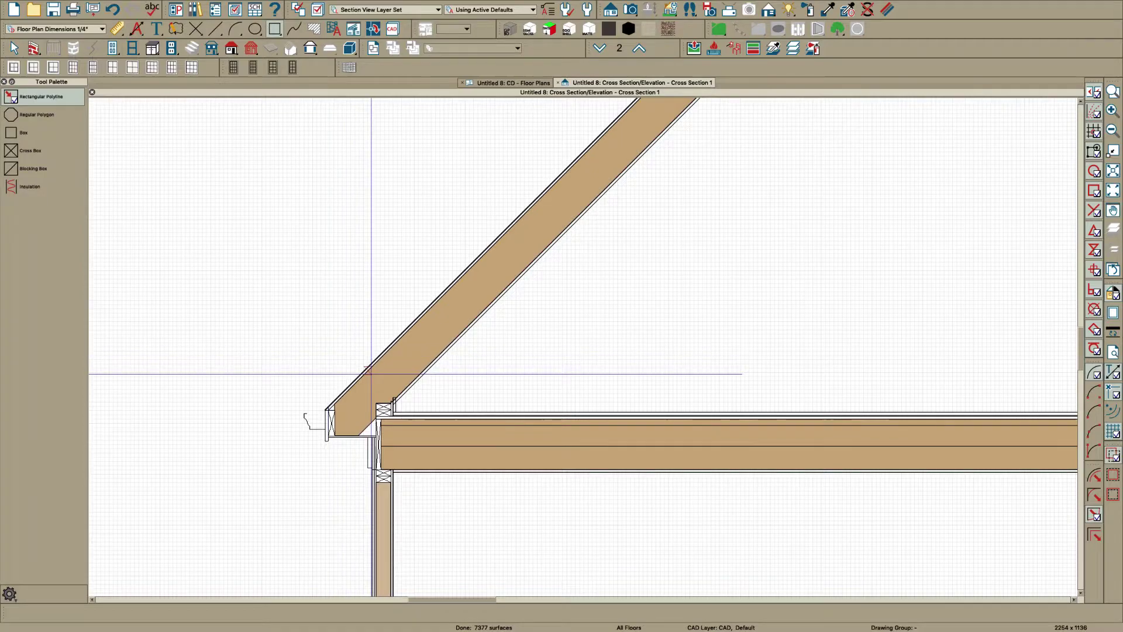
{"action": "scroll", "coordinate": [371, 418], "scroll_direction": "up", "scroll_amount": 4}
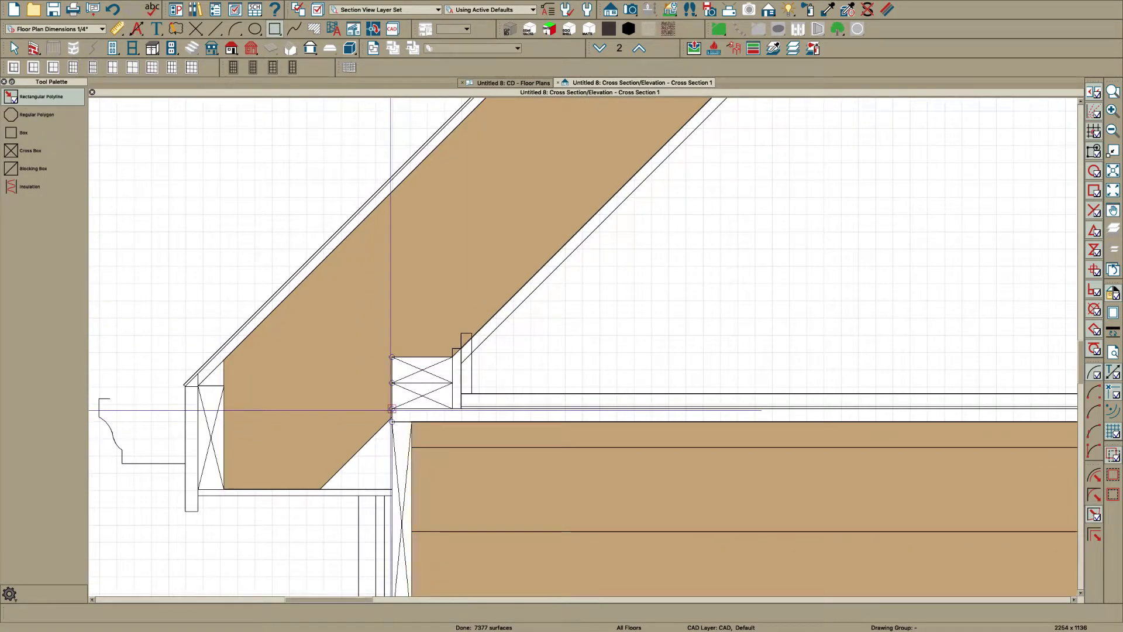
{"action": "left_click_drag", "start_coordinate": [391, 409], "coordinate": [725, 235]}
{"action": "key", "text": "Tab"}
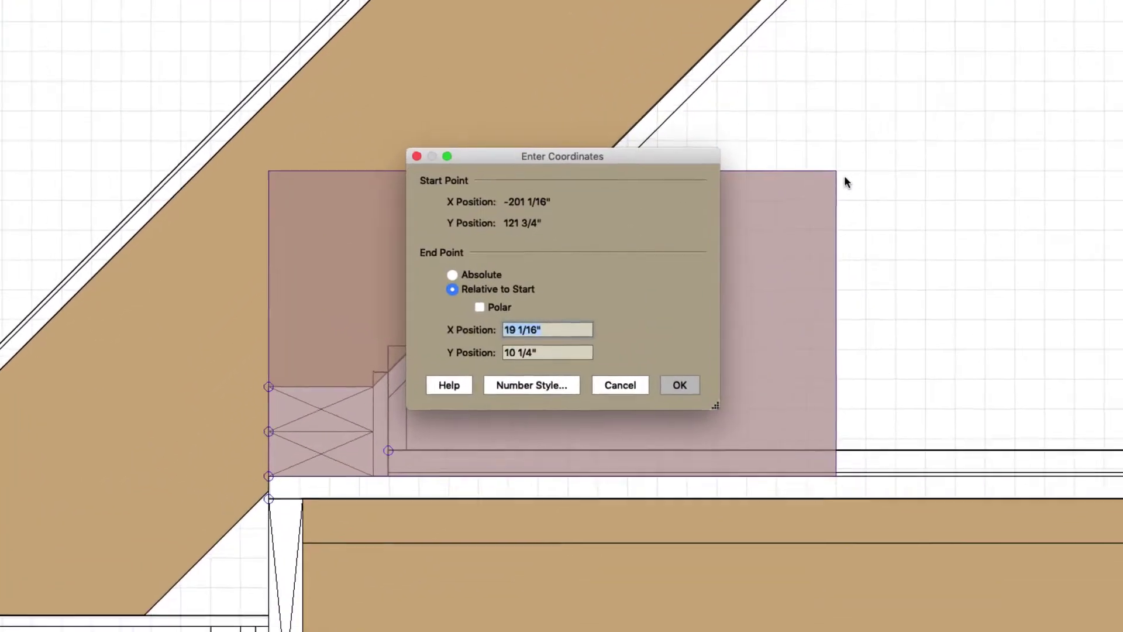
{"action": "type", "text": "34"}
{"action": "key", "text": "Return"}
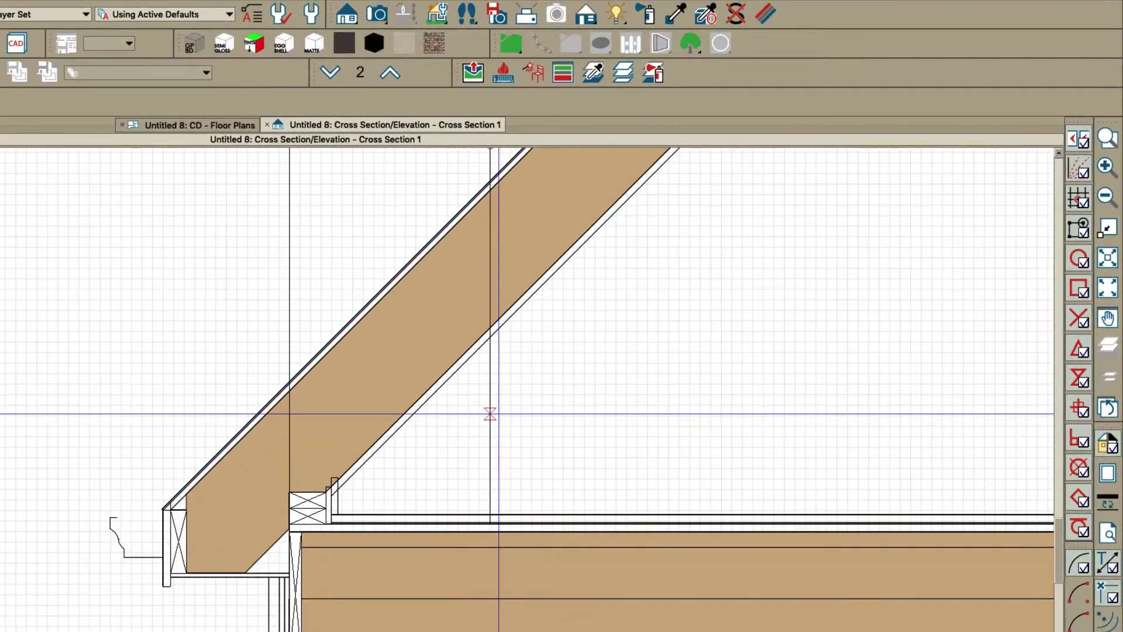
- Widen the reference rectangle to 3'-0 1/2" so its upper inner corner meets the underside of the rafter
{"action": "scroll", "coordinate": [819, 290], "scroll_direction": "down", "scroll_amount": 2}
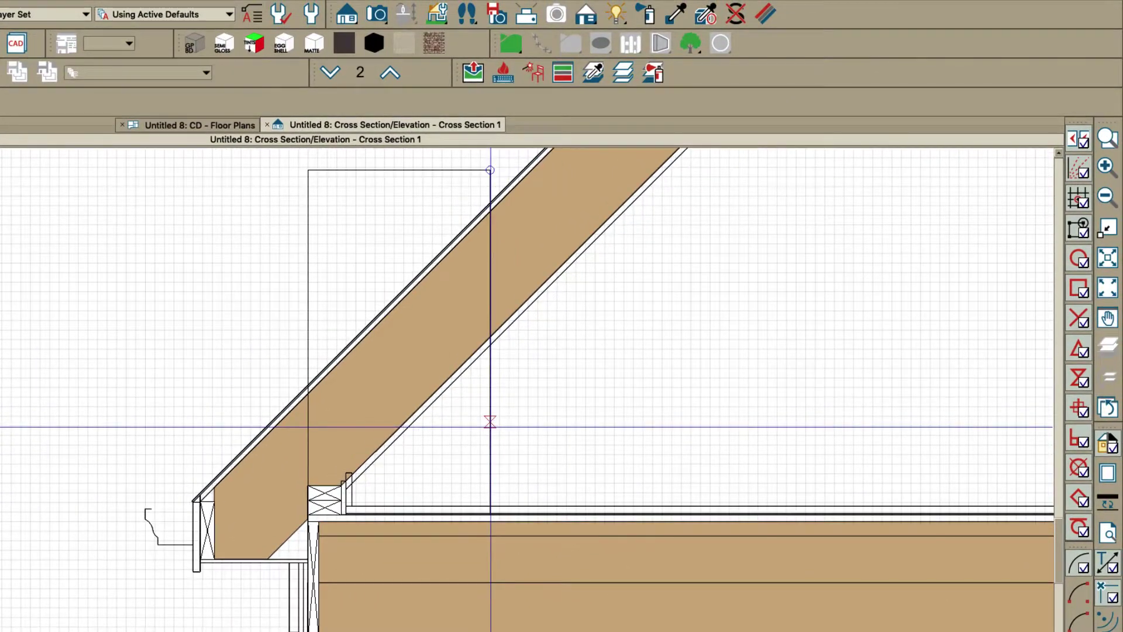
{"action": "scroll", "coordinate": [513, 374], "scroll_direction": "up", "scroll_amount": 1}
{"action": "scroll", "coordinate": [514, 362], "scroll_direction": "up", "scroll_amount": 1}
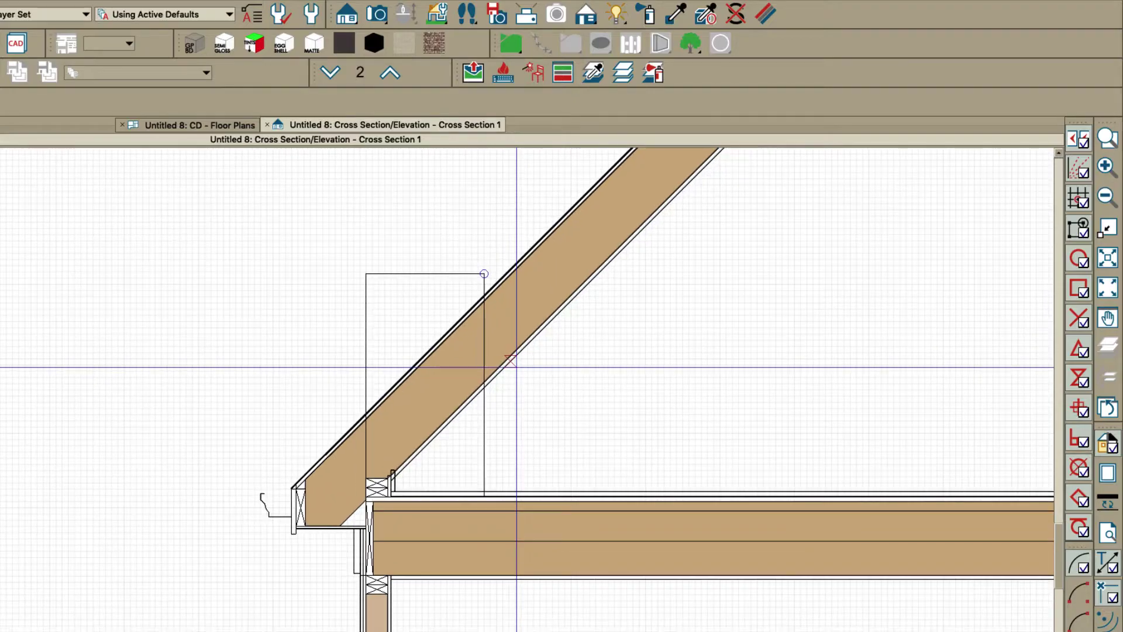
{"action": "left_click", "coordinate": [481, 443]}
{"action": "left_click_drag", "start_coordinate": [481, 443], "coordinate": [688, 328]}
{"action": "scroll", "coordinate": [659, 263], "scroll_direction": "up", "scroll_amount": 1}
{"action": "scroll", "coordinate": [658, 263], "scroll_direction": "up", "scroll_amount": 3}
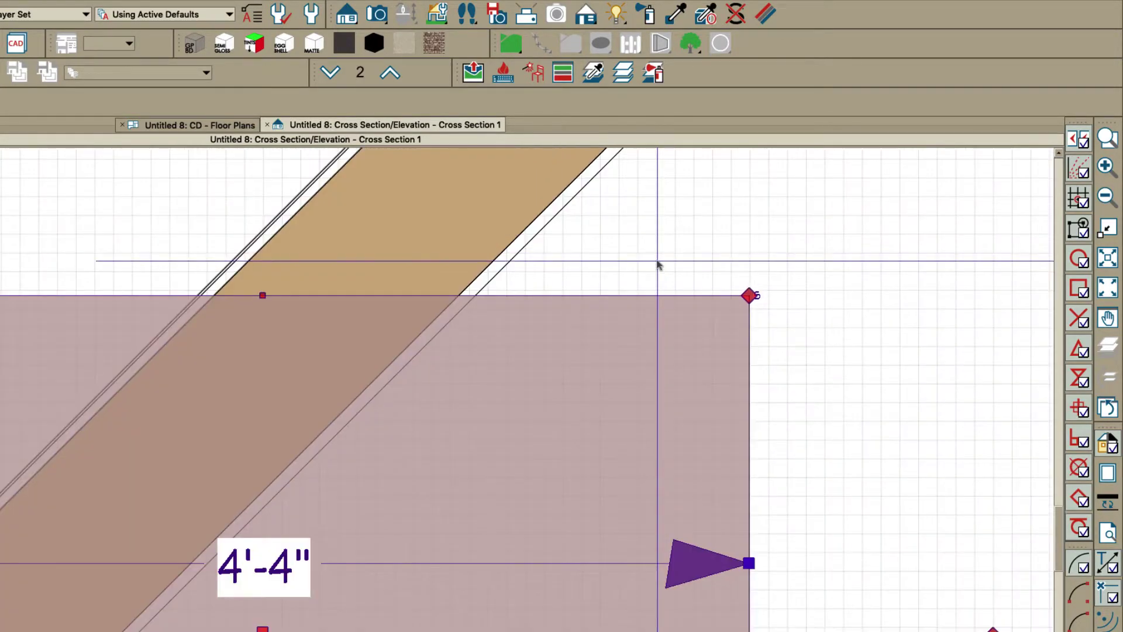
{"action": "left_click", "coordinate": [773, 384]}
{"action": "left_click_drag", "start_coordinate": [772, 383], "coordinate": [399, 300]}
{"action": "scroll", "coordinate": [462, 328], "scroll_direction": "down", "scroll_amount": 4}
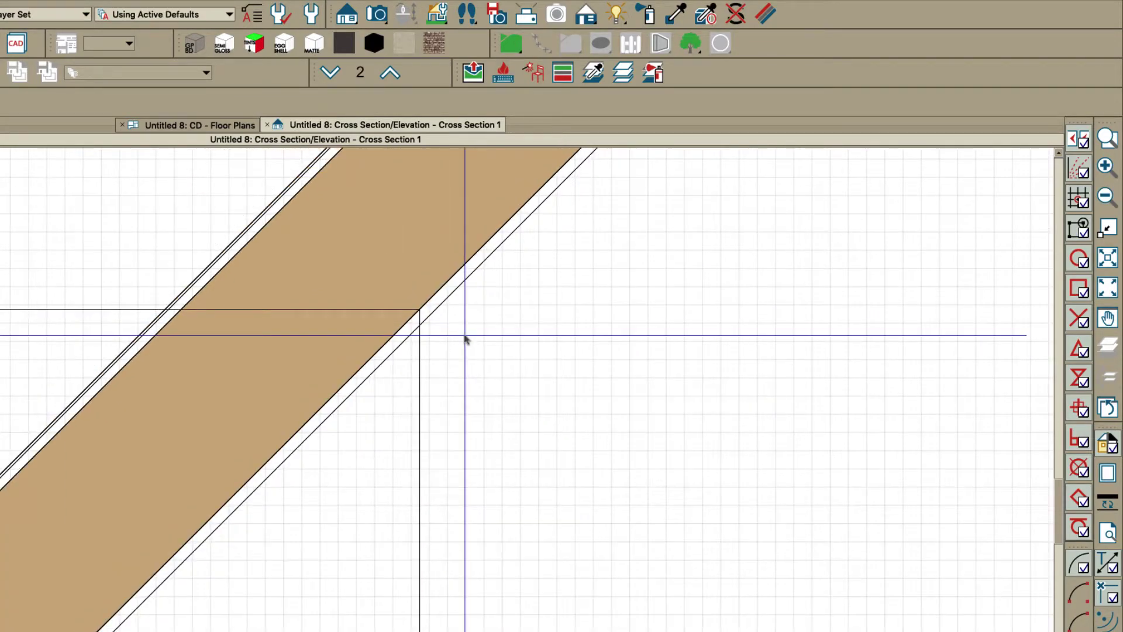
{"action": "left_click", "coordinate": [441, 466]}
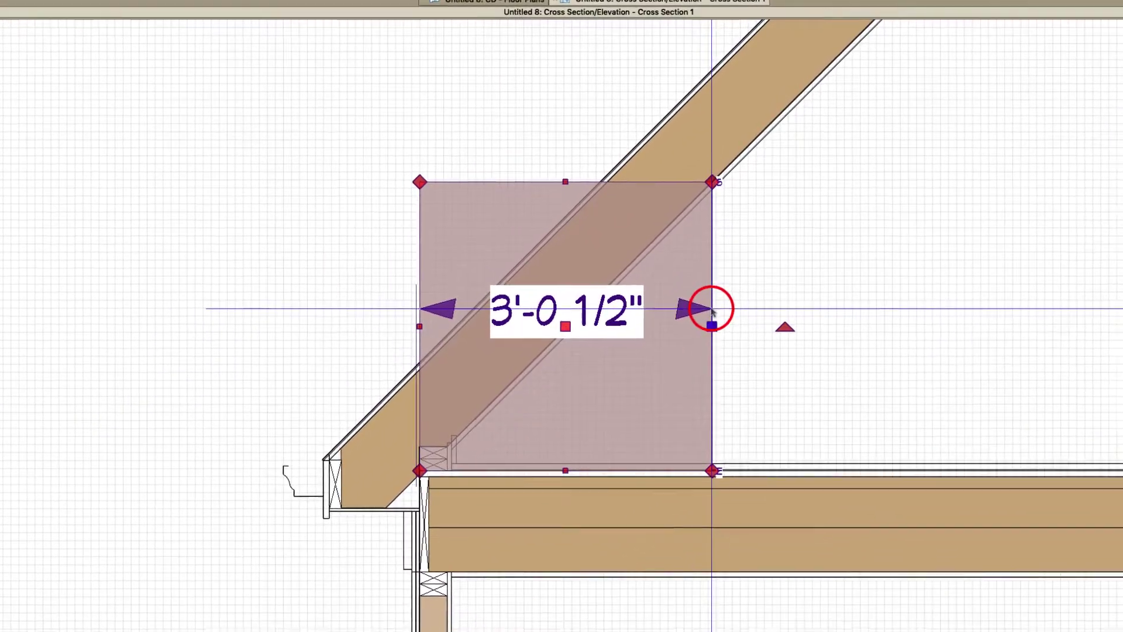
- Draw an interior wall across the full floor 2 plan, parallel to the upper exterior wall and about 4' from it
{"action": "left_click", "coordinate": [497, 1]}
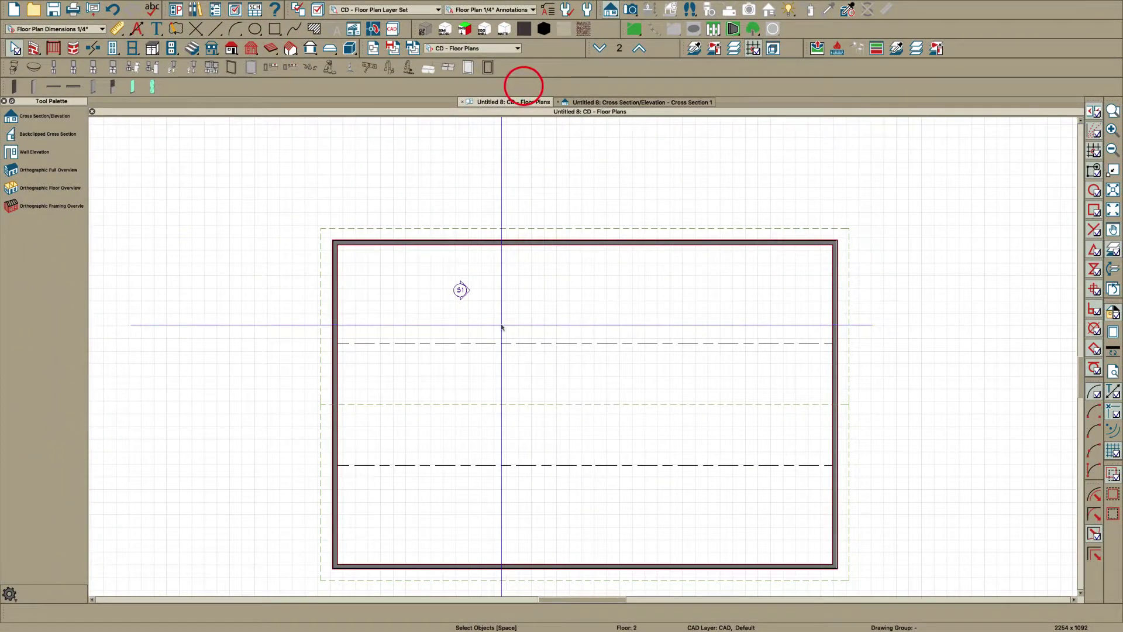
{"action": "key", "text": "w"}
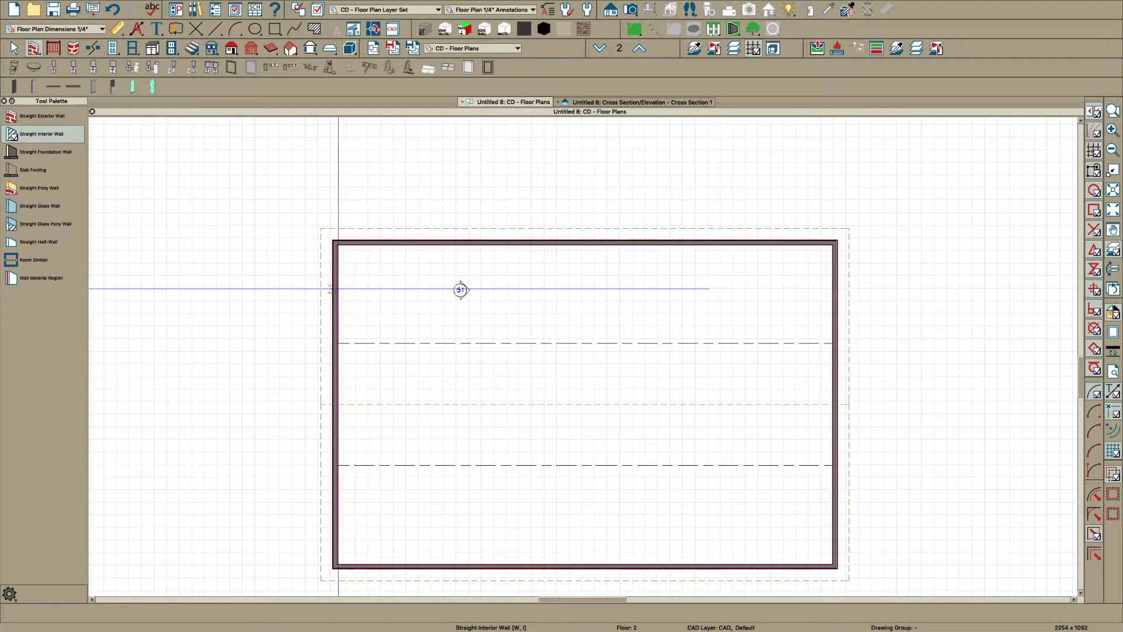
{"action": "left_click_drag", "start_coordinate": [339, 289], "coordinate": [834, 289]}
- Dimension the new interior wall from the upper exterior wall and set that distance to 36.5"
{"action": "key", "text": "d"}
{"action": "scroll", "coordinate": [587, 241], "scroll_direction": "up", "scroll_amount": 3}
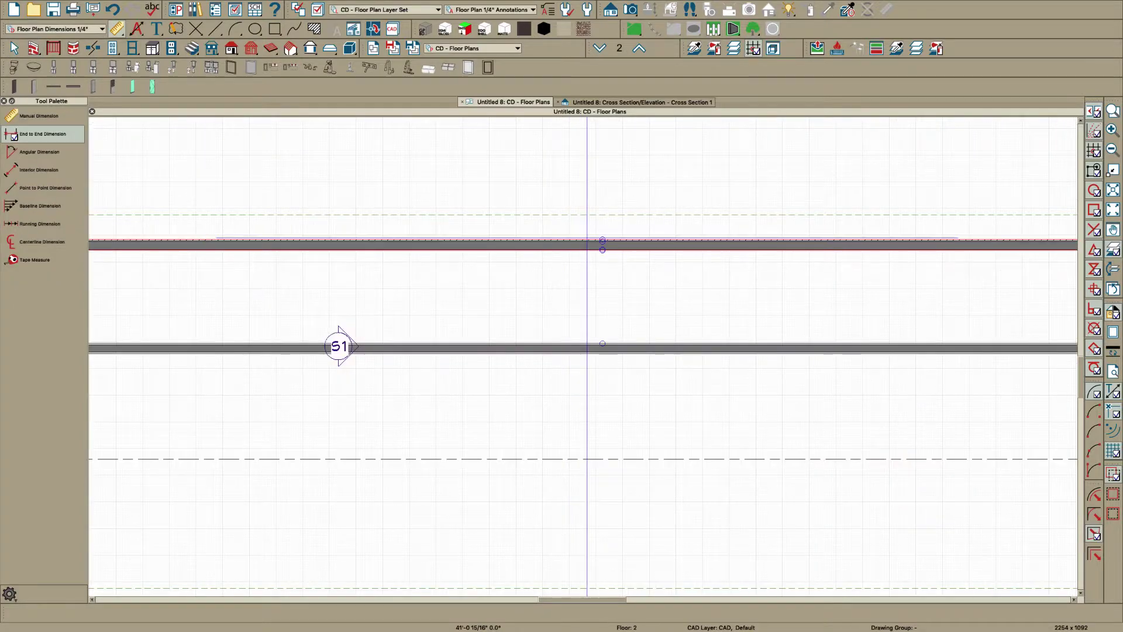
{"action": "left_click_drag", "start_coordinate": [588, 239], "coordinate": [588, 345]}
{"action": "left_click", "coordinate": [619, 351]}
{"action": "left_click", "coordinate": [586, 302]}
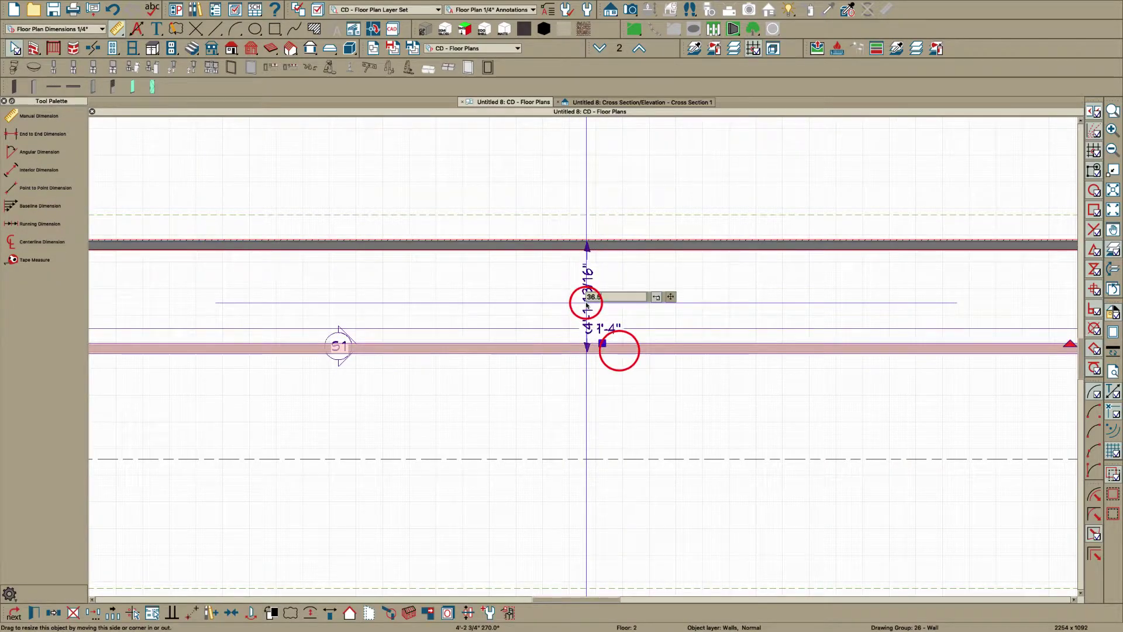
{"action": "key", "text": "Return"}
- Build the wall framing from the cross section view so the kneewall is framed
{"action": "left_click", "coordinate": [641, 103]}
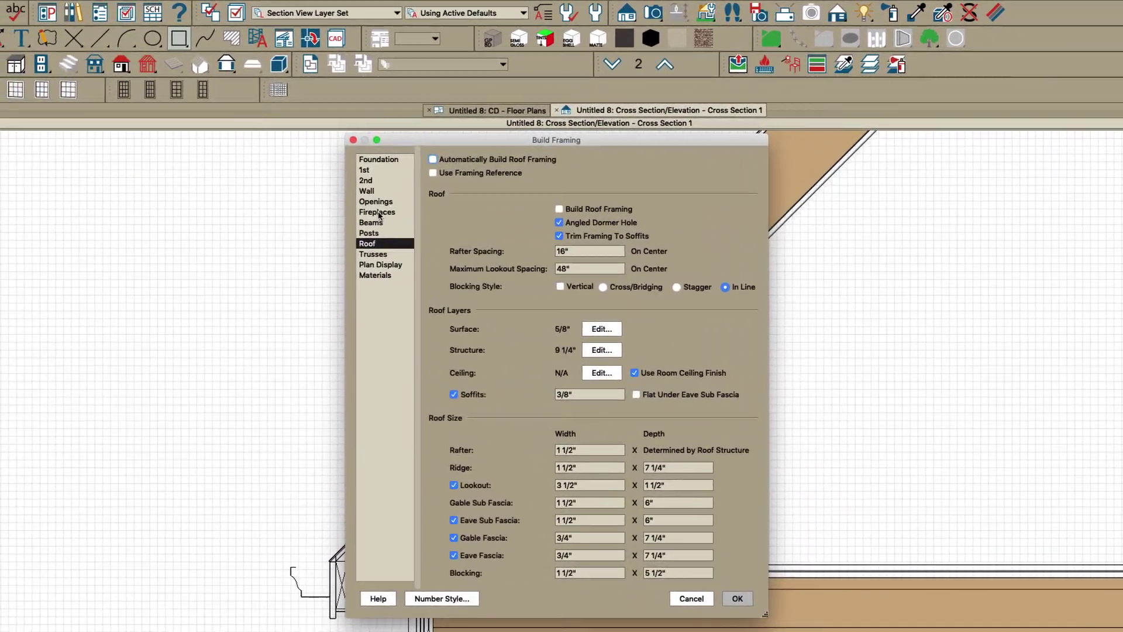
{"action": "left_click", "coordinate": [374, 191]}
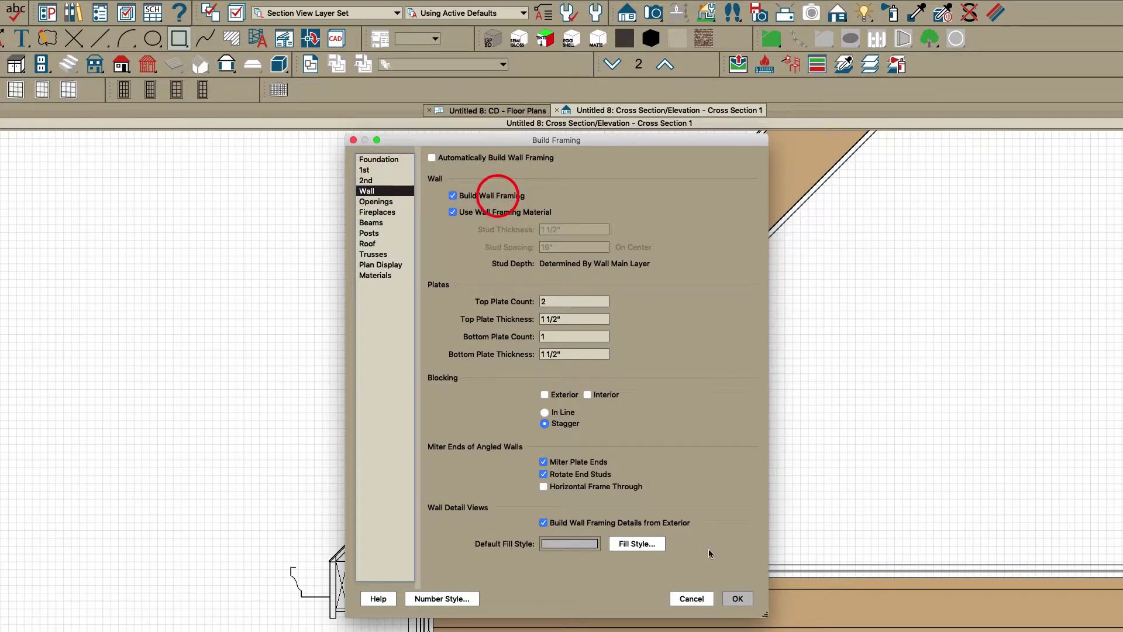
{"action": "left_click", "coordinate": [740, 602]}
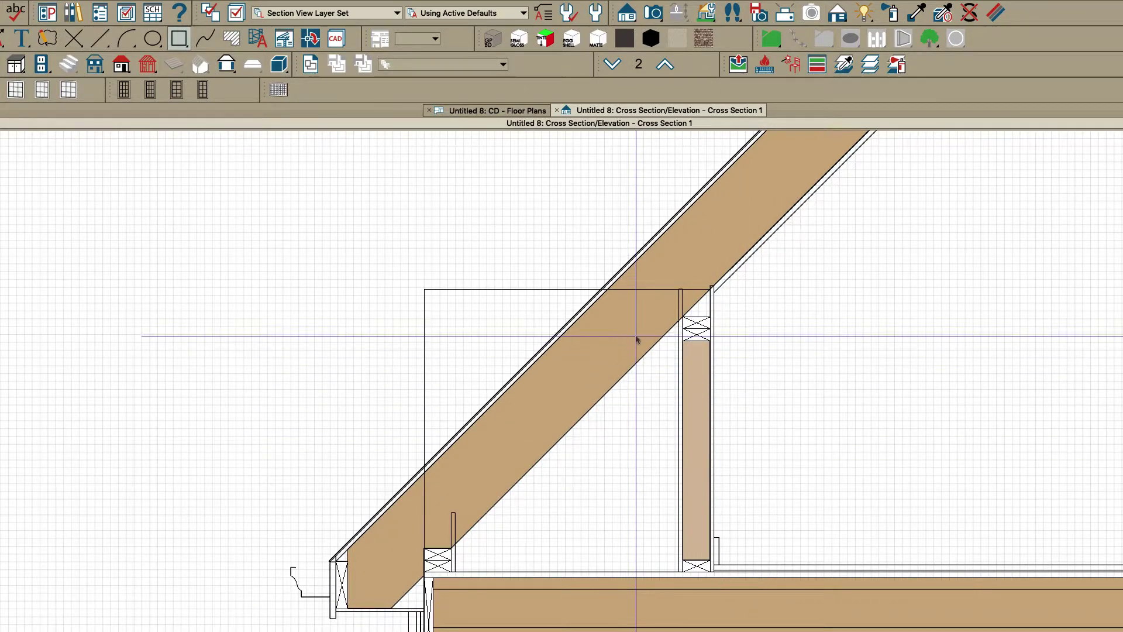
- Delete the reference rectangle from the cross section
{"action": "left_click", "coordinate": [416, 360]}
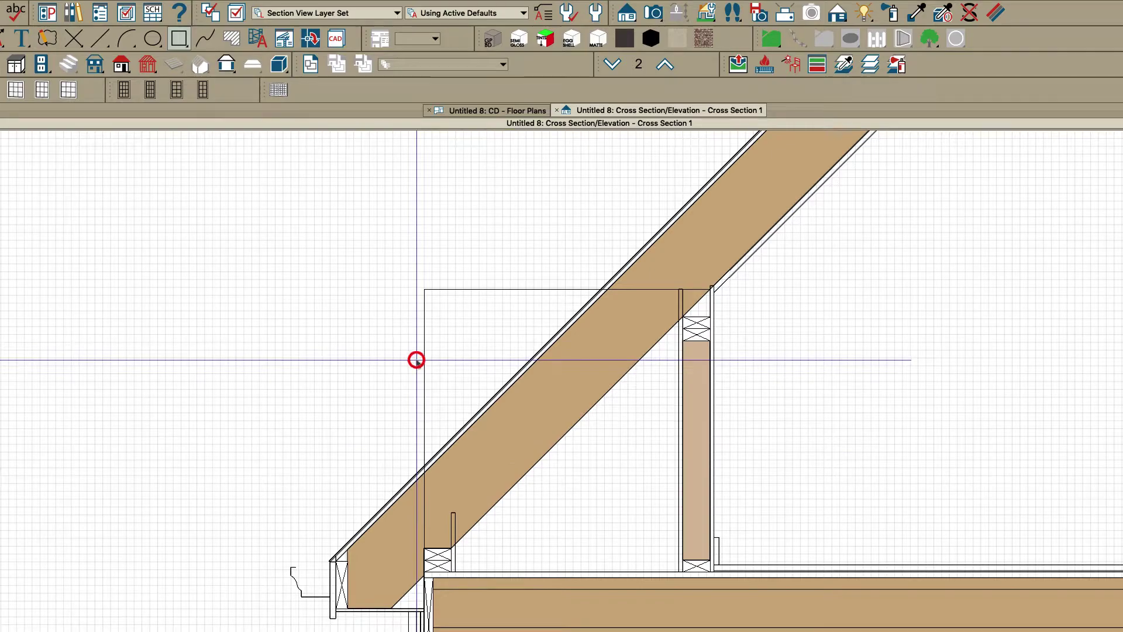
{"action": "key", "text": "Delete"}
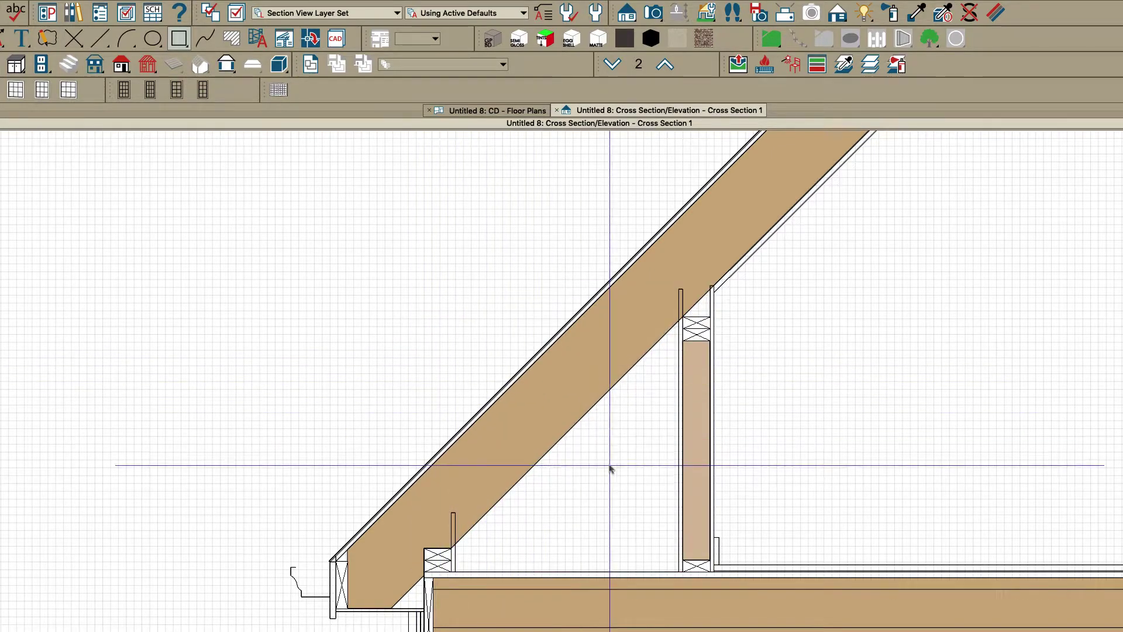
{"action": "scroll", "coordinate": [622, 501], "scroll_direction": "down", "scroll_amount": 2}
{"action": "scroll", "coordinate": [623, 501], "scroll_direction": "down", "scroll_amount": 2}
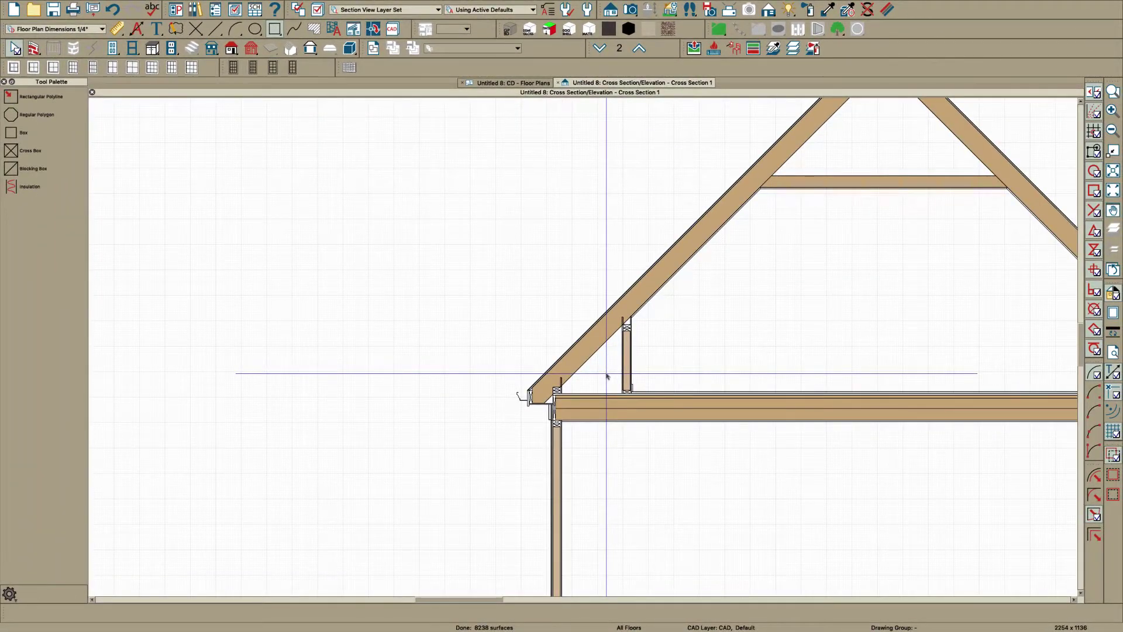
- Mirror a copy of the upper kneewall about the roof ridge line so it sits inside the lower exterior wall on floor 2
{"action": "scroll", "coordinate": [606, 377], "scroll_direction": "down", "scroll_amount": 1}
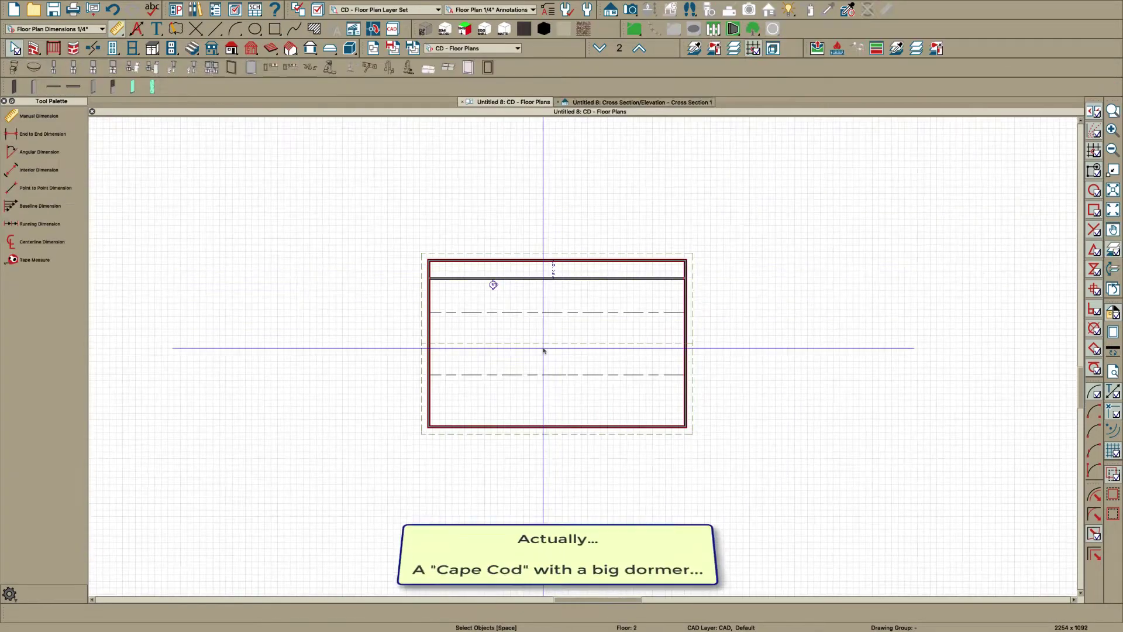
{"action": "scroll", "coordinate": [596, 386], "scroll_direction": "up", "scroll_amount": 4}
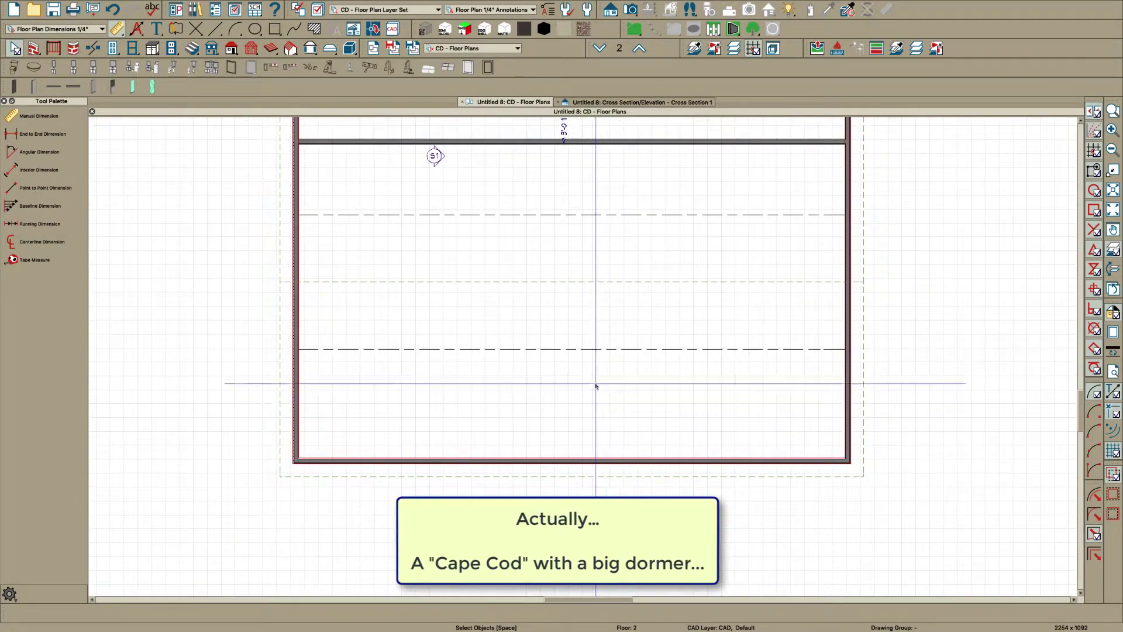
{"action": "left_click", "coordinate": [496, 141]}
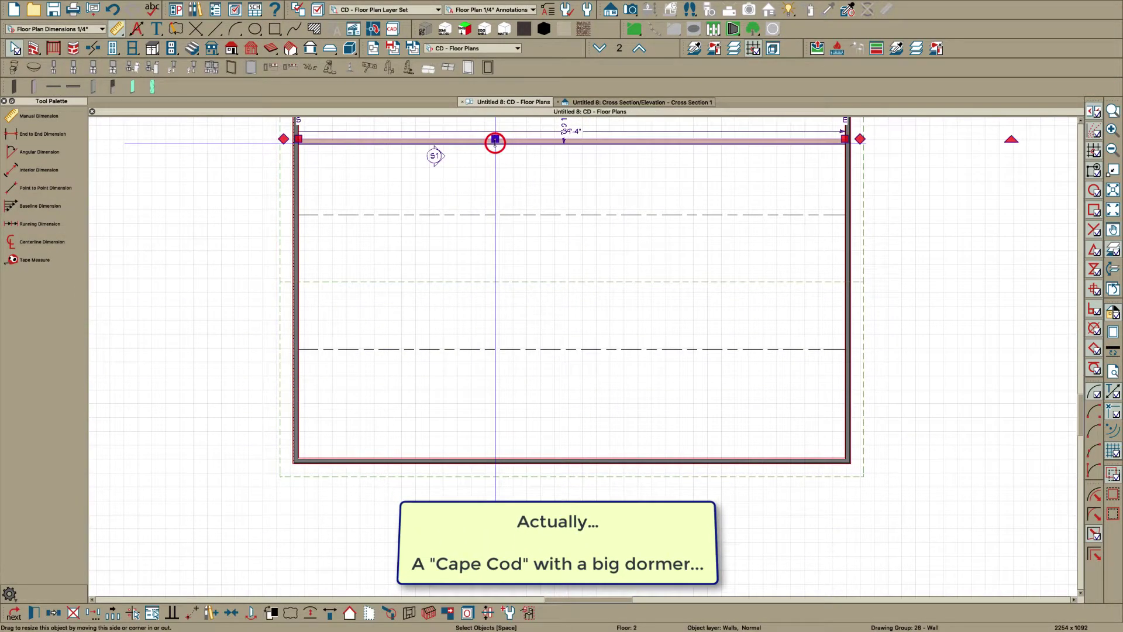
{"action": "left_click_drag", "start_coordinate": [582, 144], "coordinate": [582, 284]}
{"action": "left_click", "coordinate": [582, 283]}
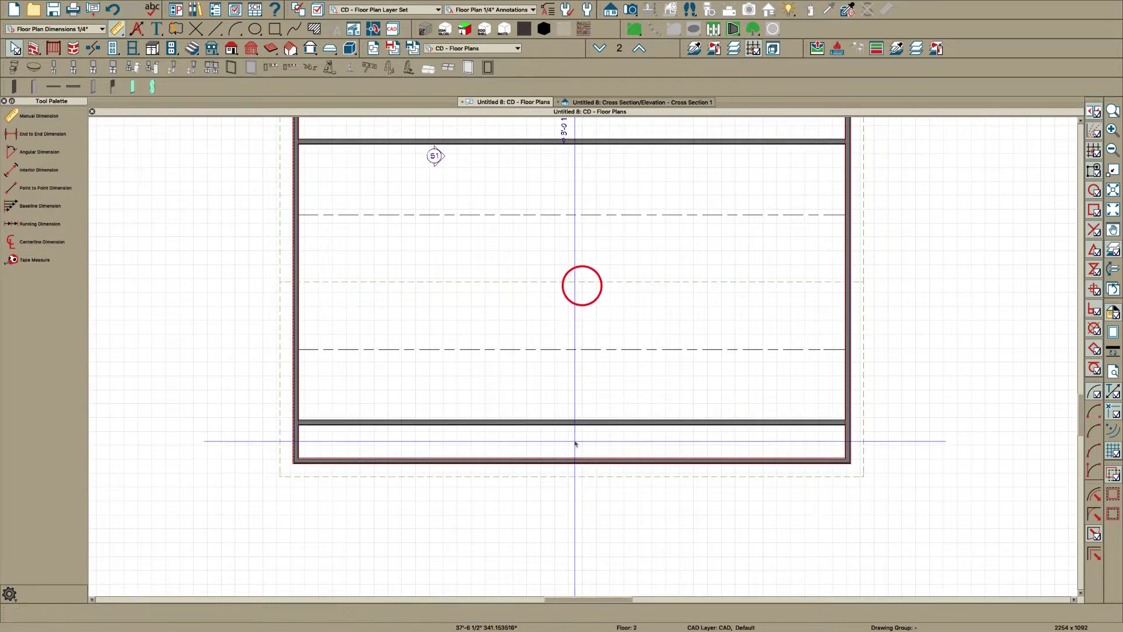
{"action": "left_click", "coordinate": [751, 424]}
{"action": "key", "text": "Escape"}
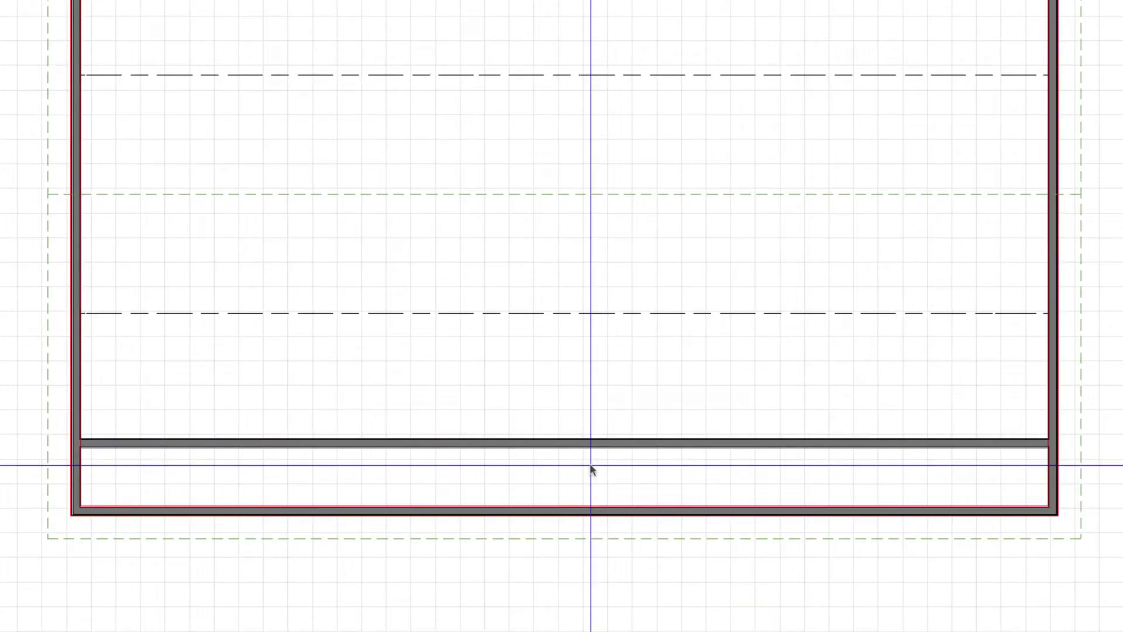
- Break the lower roof plane's eave edge at two points and pull the middle segment toward the ridge, cutting a dormer opening about 24' wide
{"action": "left_click", "coordinate": [361, 538]}
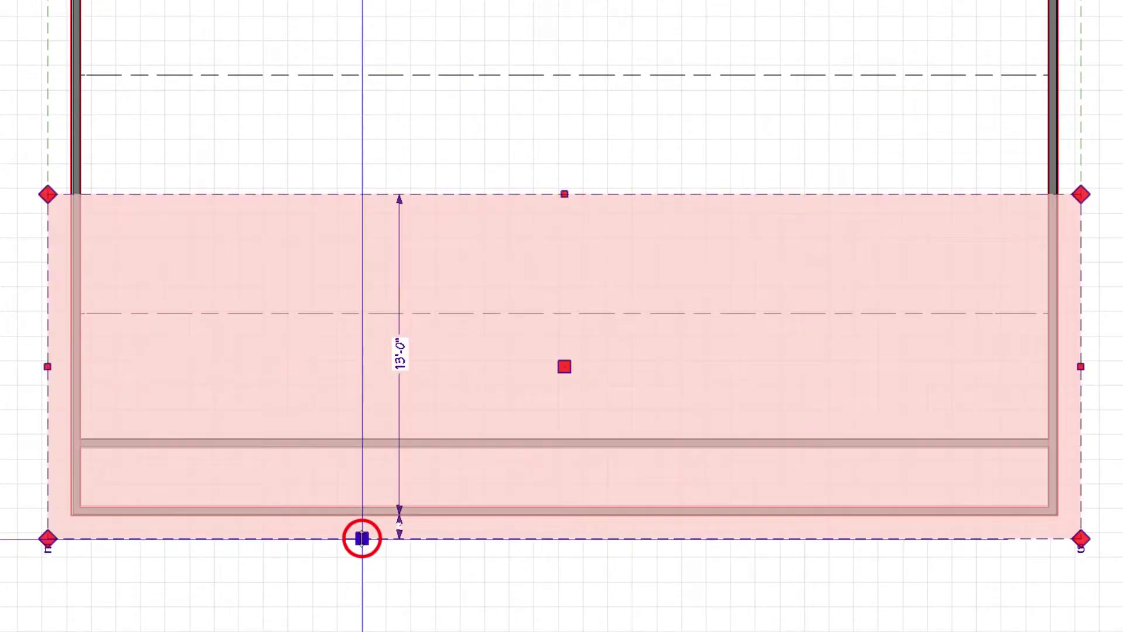
{"action": "left_click_drag", "start_coordinate": [362, 538], "coordinate": [267, 543]}
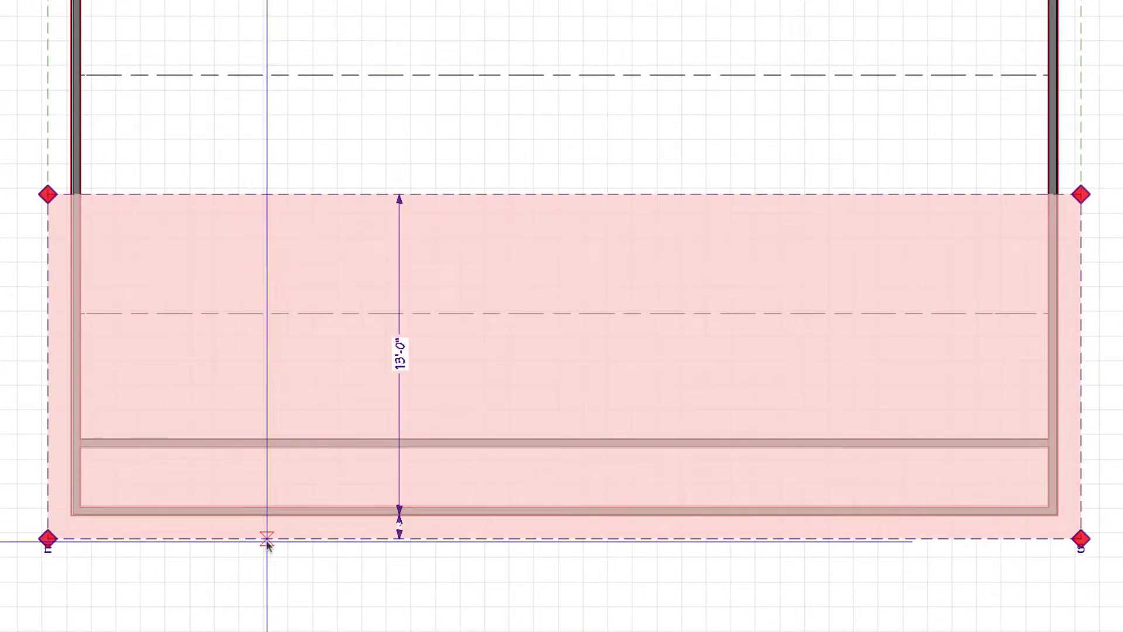
{"action": "left_click", "coordinate": [275, 539]}
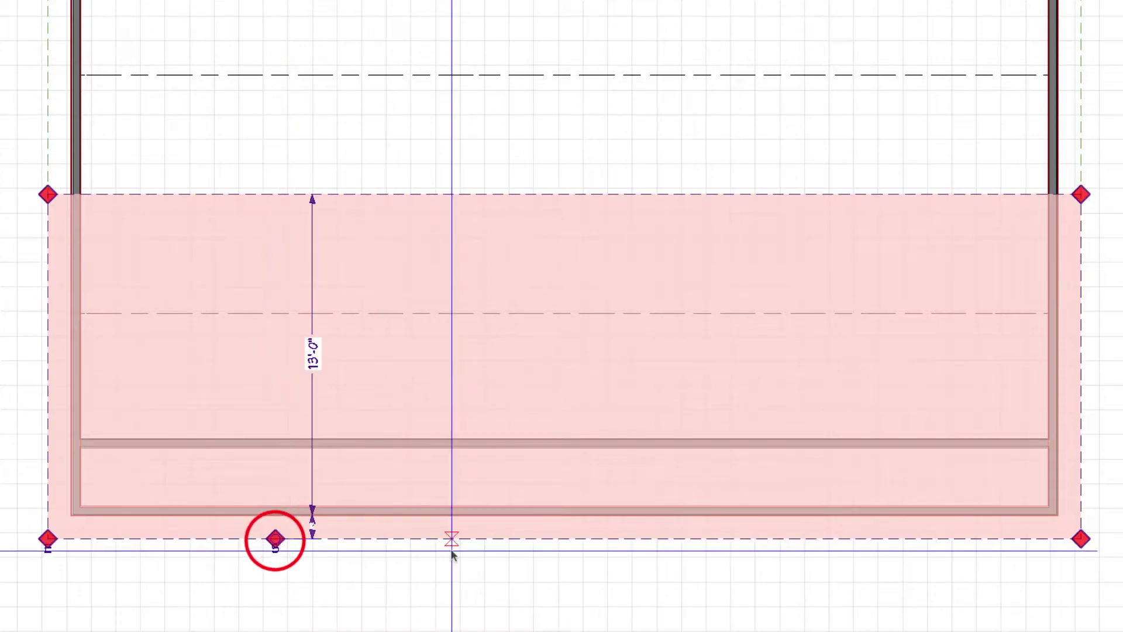
{"action": "left_click", "coordinate": [863, 539]}
{"action": "left_click", "coordinate": [789, 539]}
{"action": "left_click_drag", "start_coordinate": [790, 539], "coordinate": [750, 252]}
{"action": "key", "text": "Escape"}
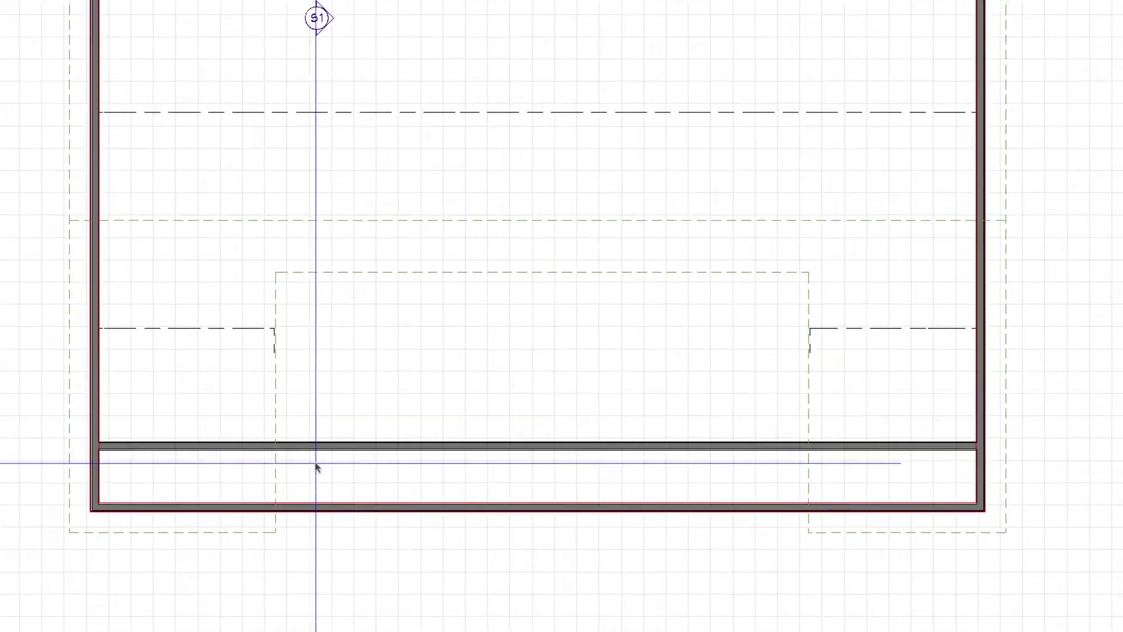
- Break the lower kneewall at the dormer opening's left edge and shorten the remaining piece to its right edge, leaving a gap about 24' wide
{"action": "scroll", "coordinate": [319, 467], "scroll_direction": "up", "scroll_amount": 2}
{"action": "left_click", "coordinate": [324, 444]}
{"action": "key", "text": "3"}
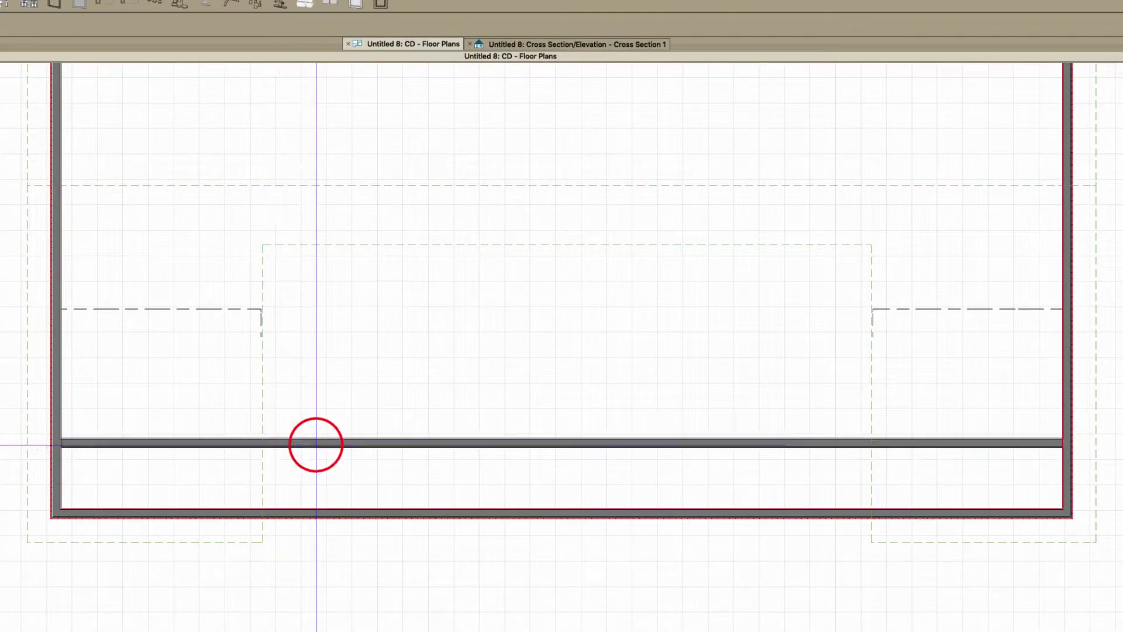
{"action": "left_click", "coordinate": [286, 440]}
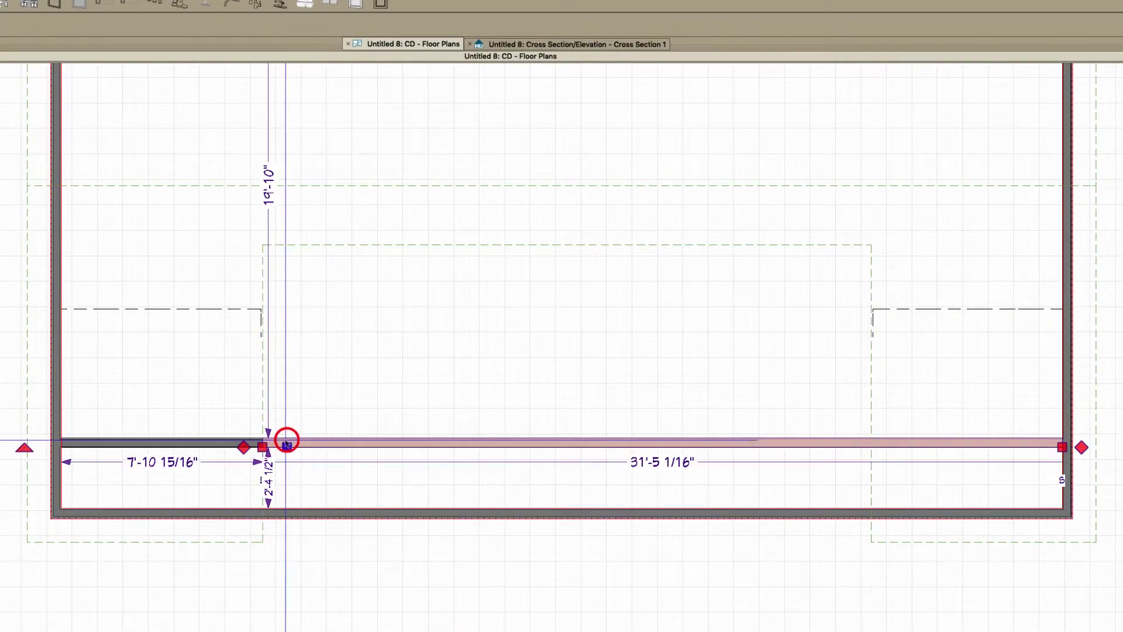
{"action": "left_click_drag", "start_coordinate": [286, 444], "coordinate": [867, 455]}
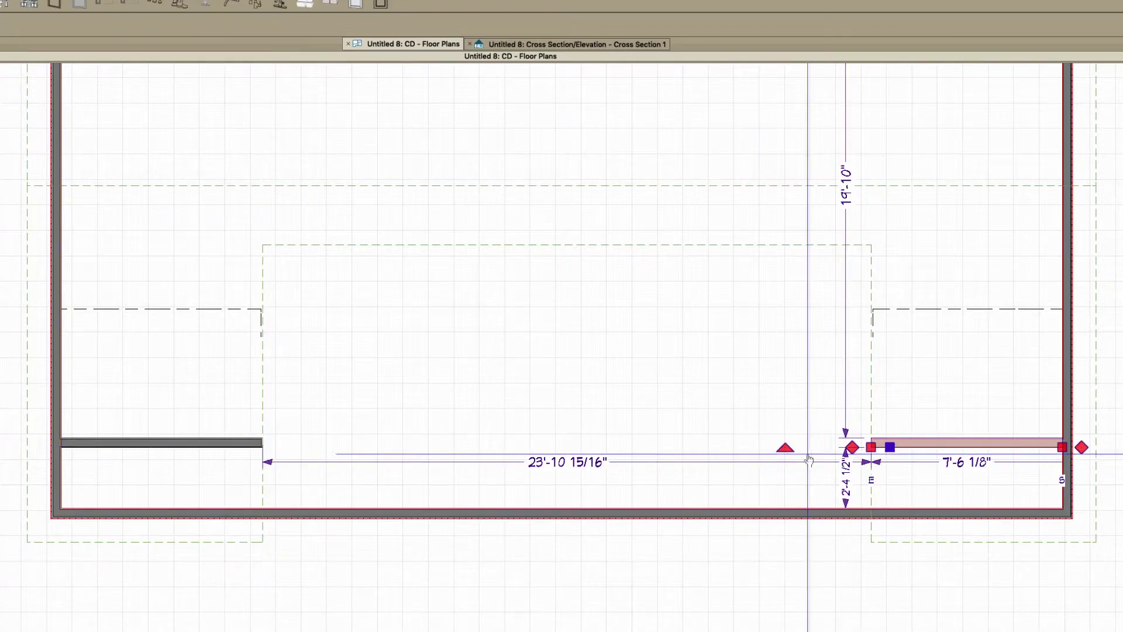
{"action": "key", "text": "Escape"}
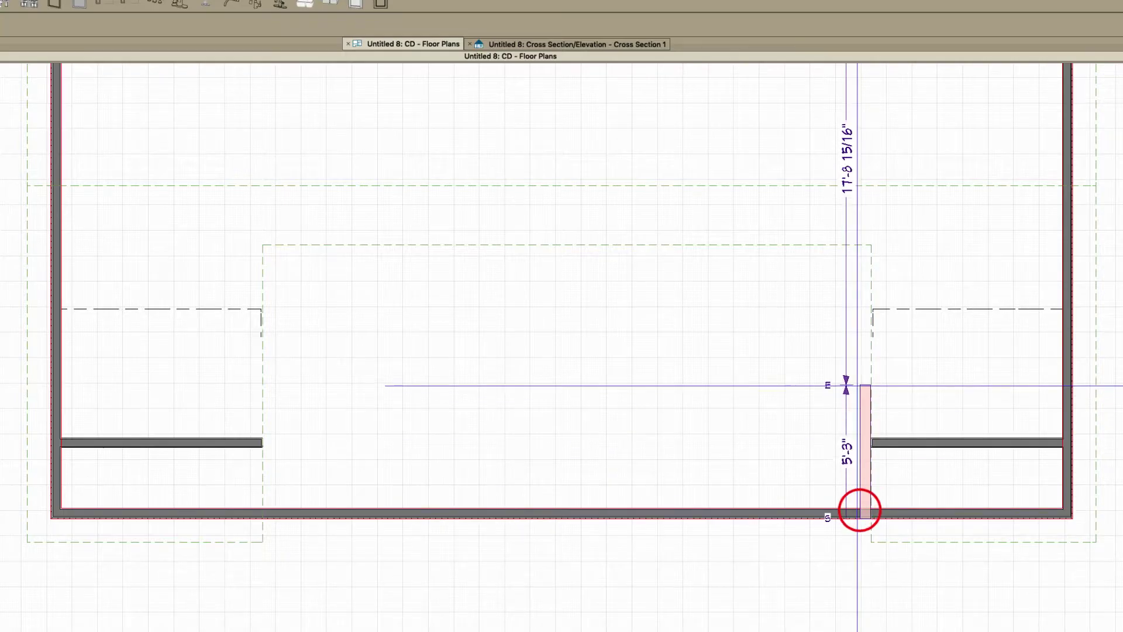
- Draw the dormer's right side wall about 10'-4" long from the lower exterior wall along the opening's edge, and reverse its layers
{"action": "scroll", "coordinate": [865, 381], "scroll_direction": "up", "scroll_amount": 2}
{"action": "left_click", "coordinate": [867, 383]}
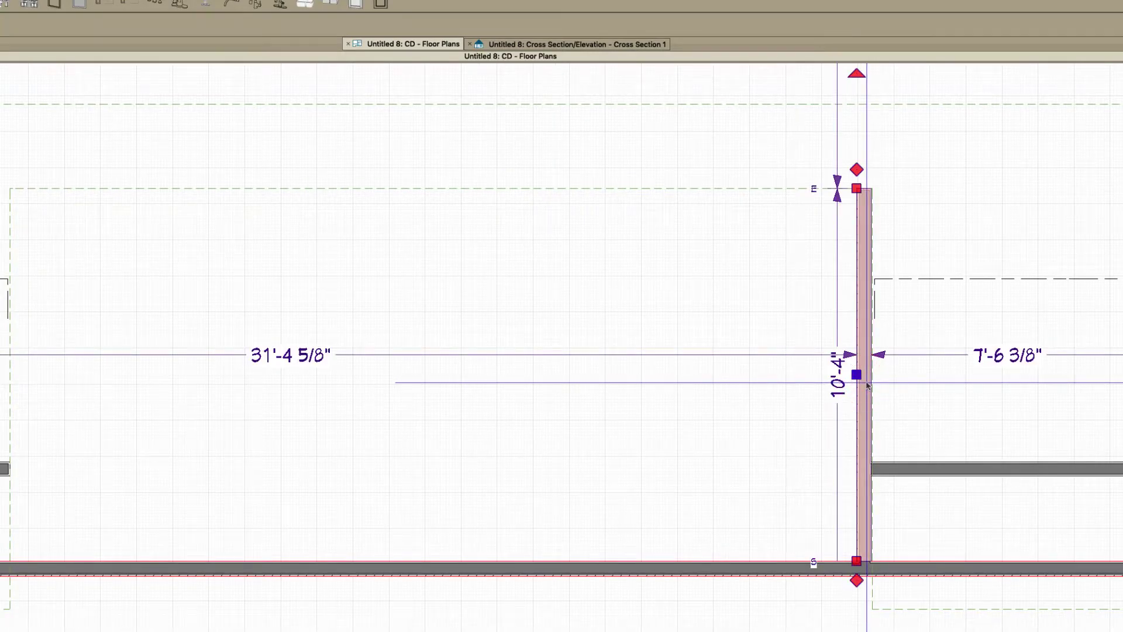
{"action": "key", "text": "Escape"}
{"action": "scroll", "coordinate": [867, 383], "scroll_direction": "down", "scroll_amount": 1}
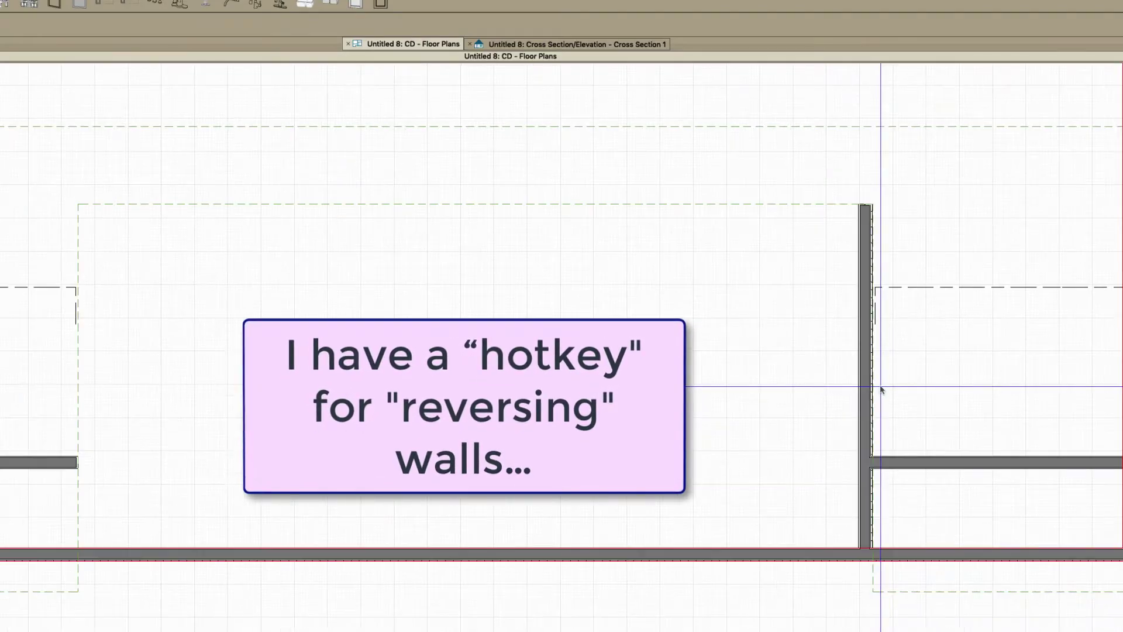
{"action": "left_click", "coordinate": [867, 416]}
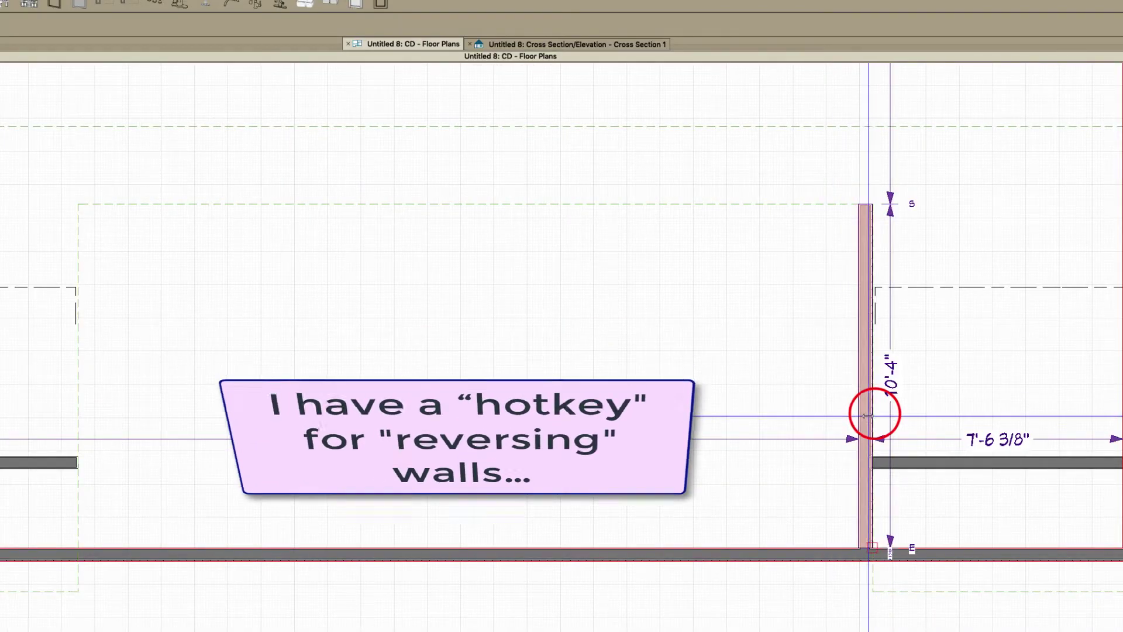
{"action": "left_click", "coordinate": [867, 429]}
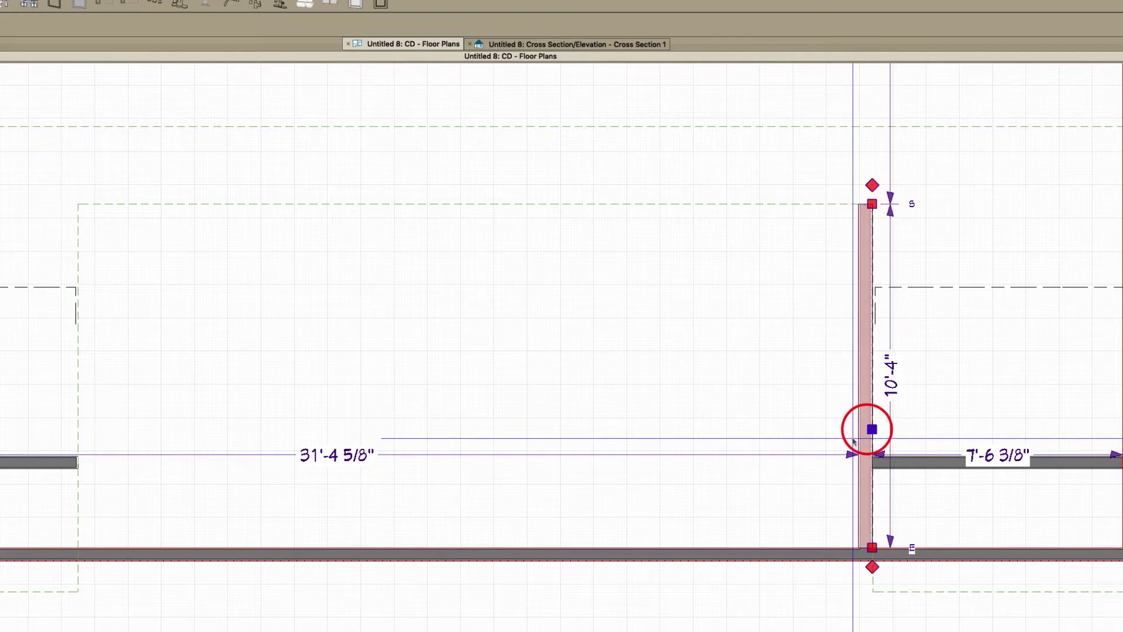
{"action": "scroll", "coordinate": [853, 443], "scroll_direction": "down", "scroll_amount": 1}
{"action": "key", "text": "Escape"}
- Draw the dormer's left side wall from the lower exterior wall to the opening's upper edge and align it with the roof opening's left edge
{"action": "scroll", "coordinate": [357, 418], "scroll_direction": "up", "scroll_amount": 2}
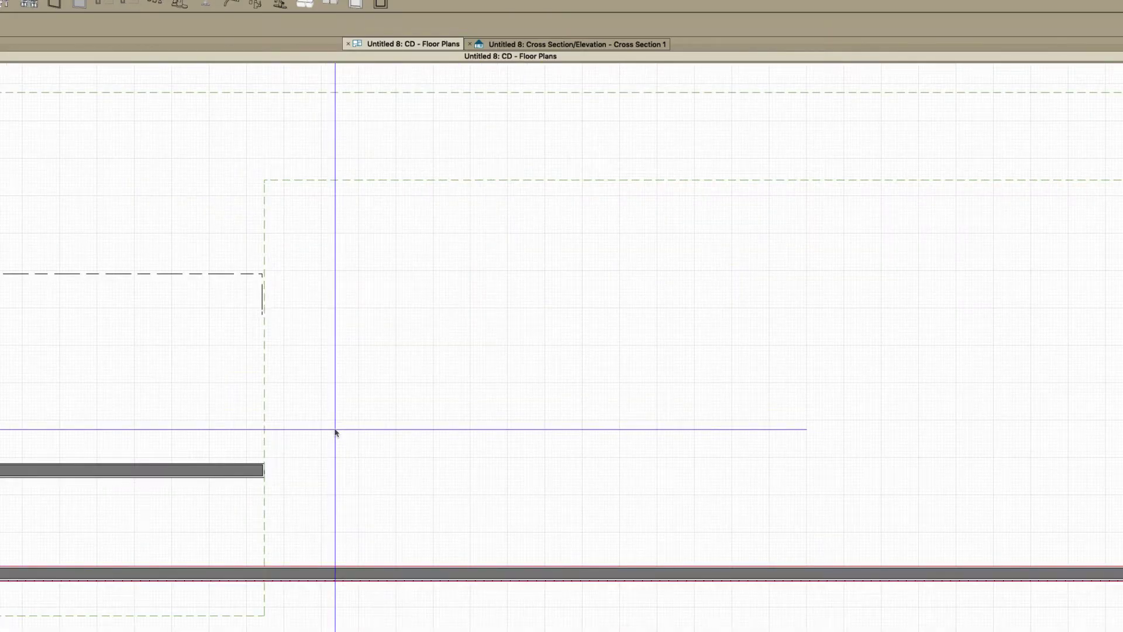
{"action": "left_click", "coordinate": [289, 579]}
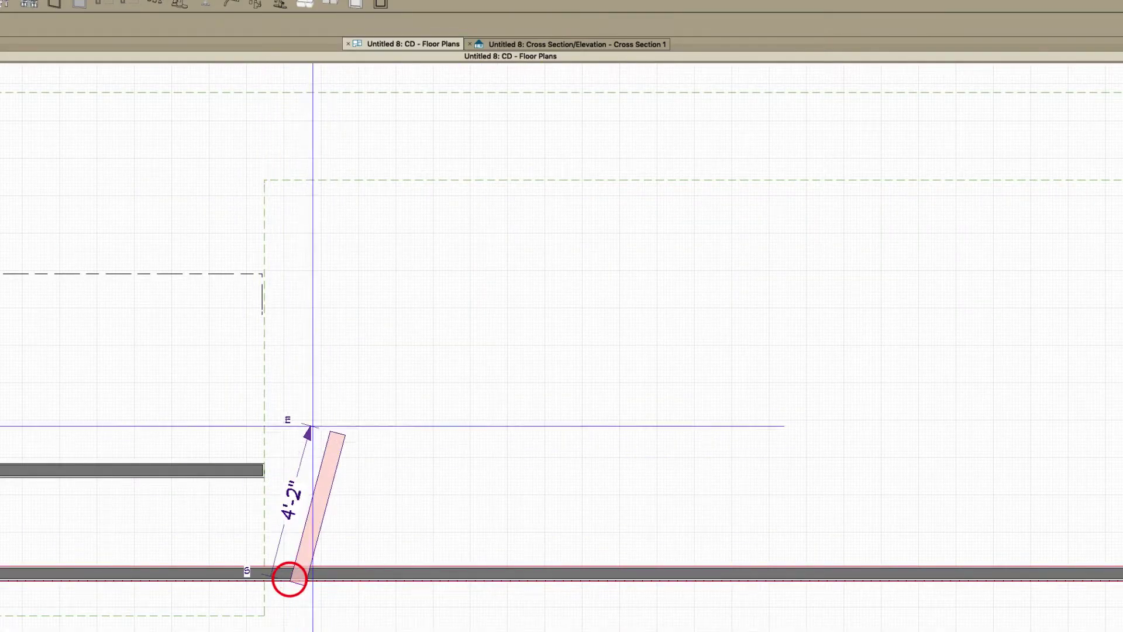
{"action": "left_click", "coordinate": [299, 181]}
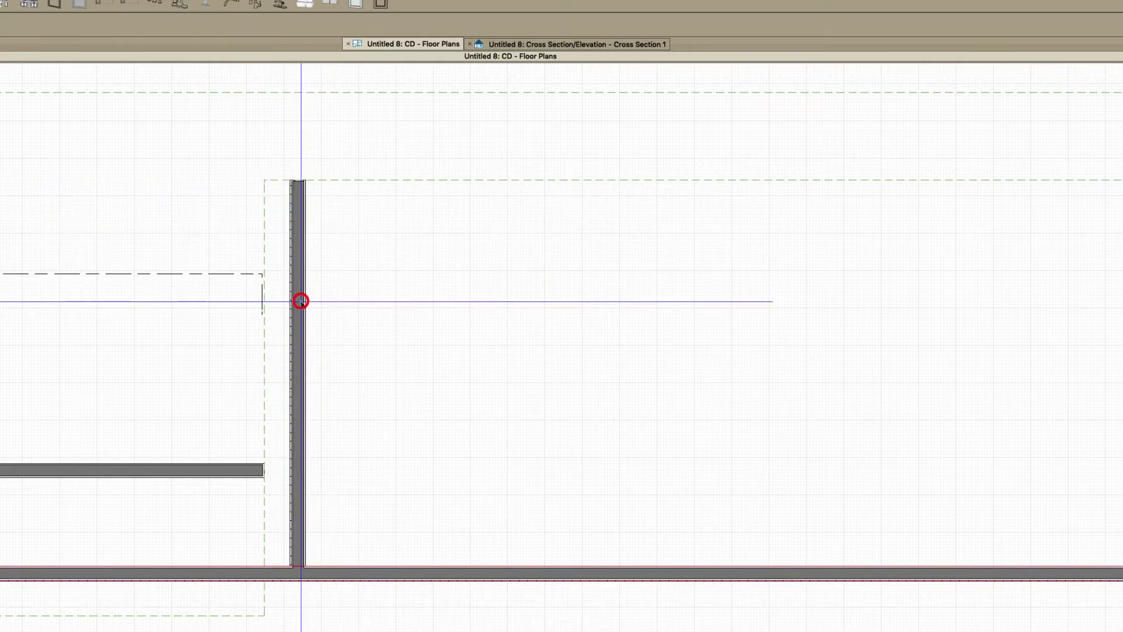
{"action": "left_click_drag", "start_coordinate": [300, 301], "coordinate": [285, 291]}
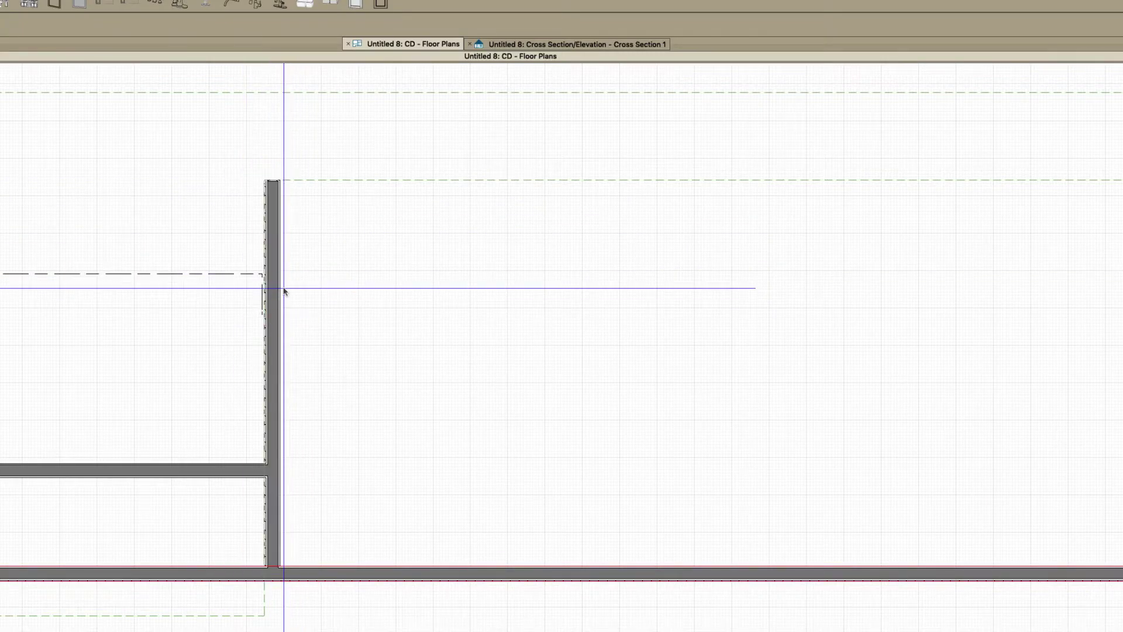
- Set the roof pitch to 4 in 12 in the Build Roof settings
{"action": "scroll", "coordinate": [284, 291], "scroll_direction": "down", "scroll_amount": 2}
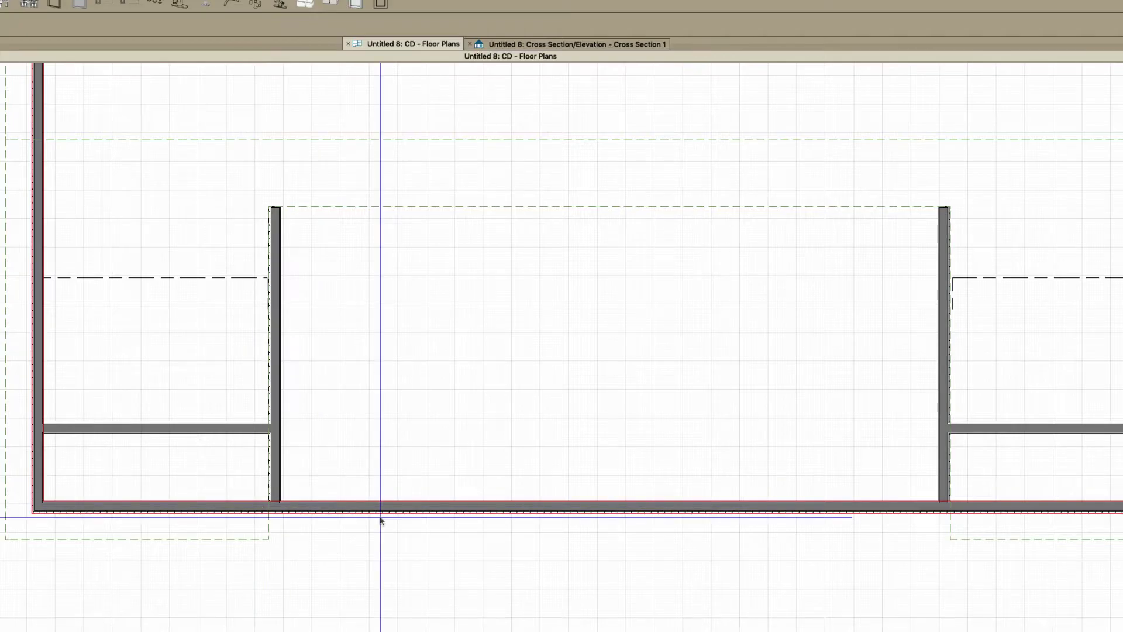
{"action": "scroll", "coordinate": [380, 520], "scroll_direction": "down", "scroll_amount": 3}
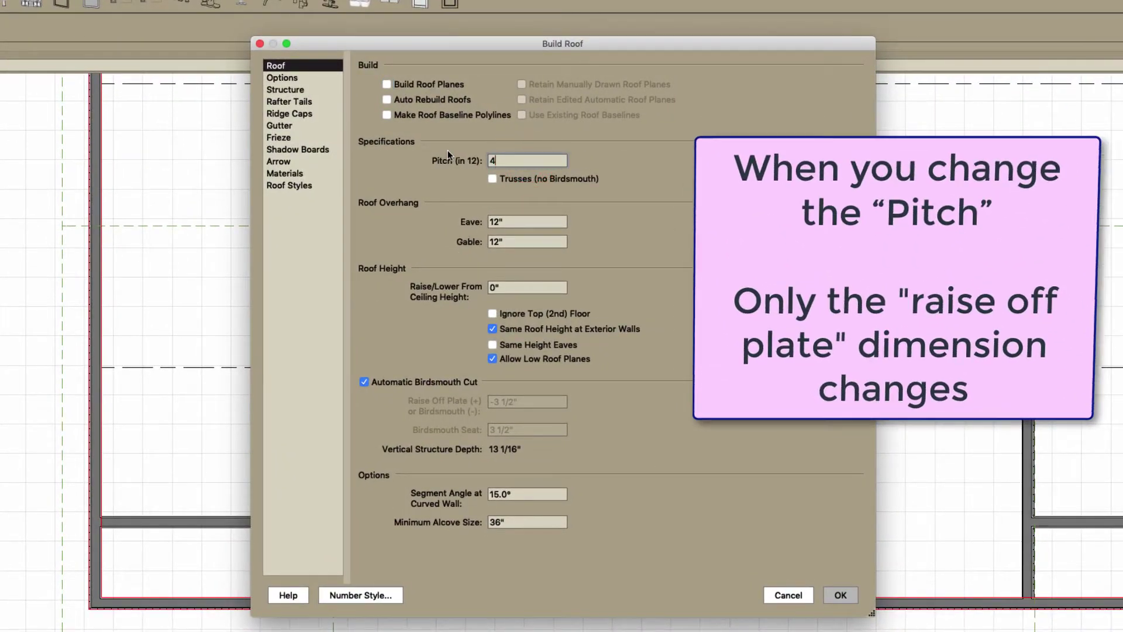
{"action": "type", "text": "4"}
{"action": "key", "text": "Tab"}
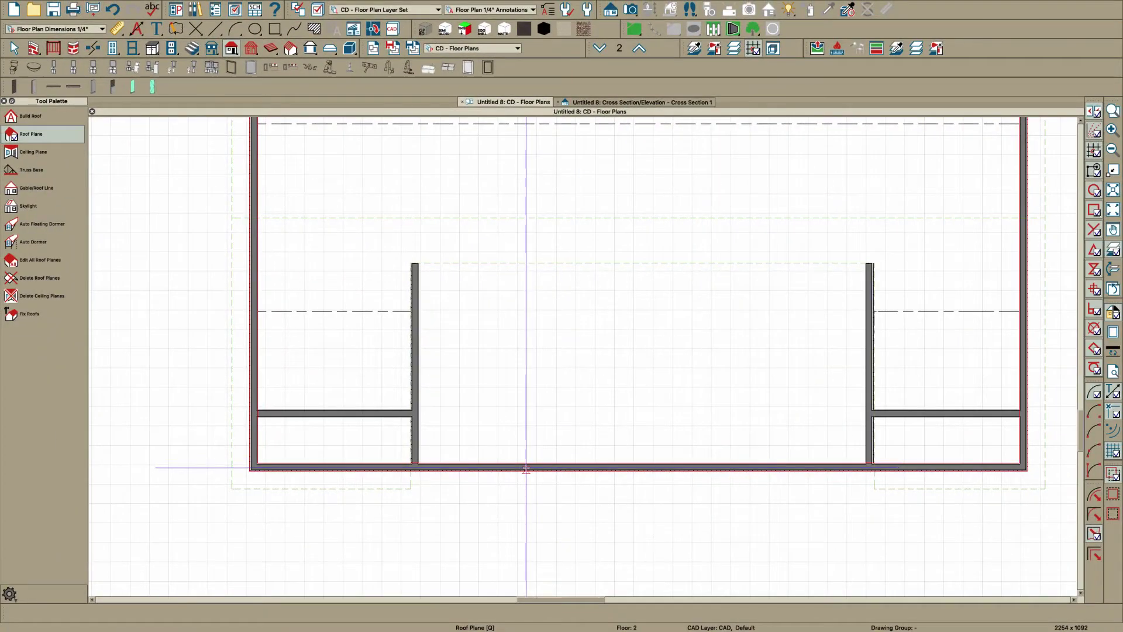
- Draw a dormer roof plane about 8' wide along the lower exterior wall and join its upper edge to the main roof at the dormer opening
{"action": "left_click_drag", "start_coordinate": [526, 469], "coordinate": [653, 469]}
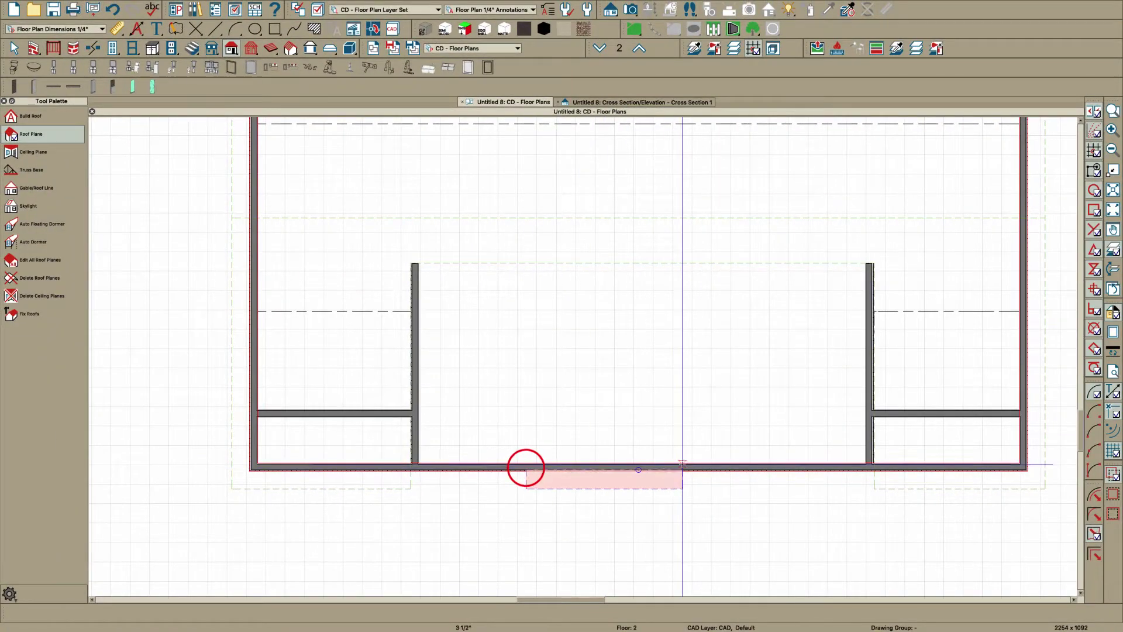
{"action": "left_click", "coordinate": [641, 349]}
{"action": "key", "text": "space"}
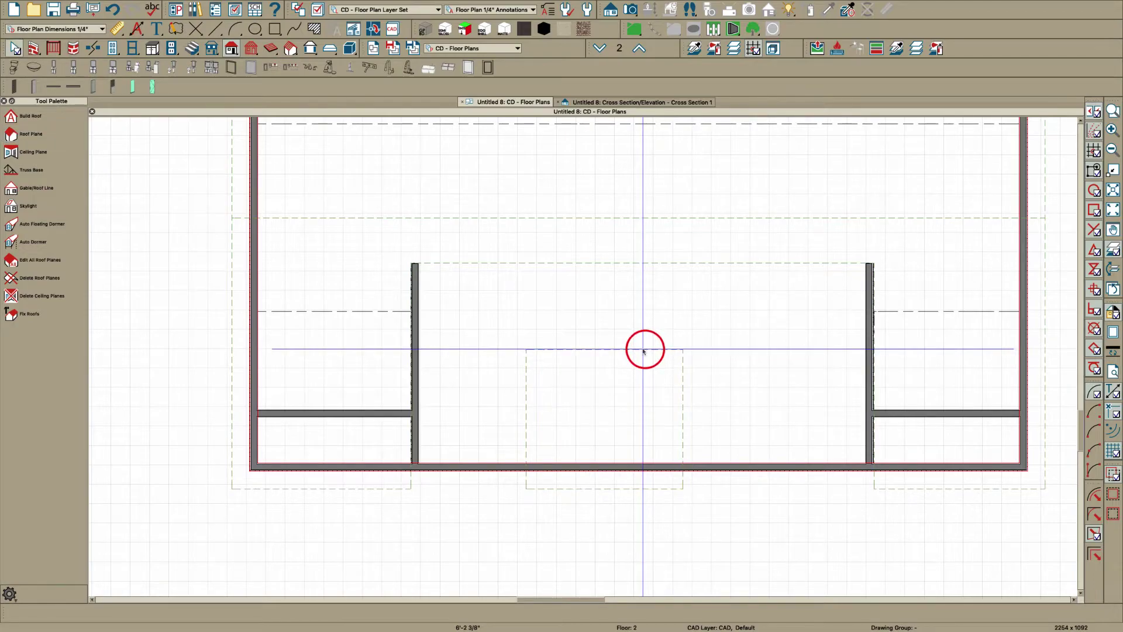
{"action": "left_click", "coordinate": [643, 349]}
{"action": "left_click_drag", "start_coordinate": [643, 350], "coordinate": [637, 258]}
{"action": "key", "text": "Escape"}
- Extend both side edges of the dormer roof plane 8" past the dormer side walls
{"action": "left_click", "coordinate": [526, 308]}
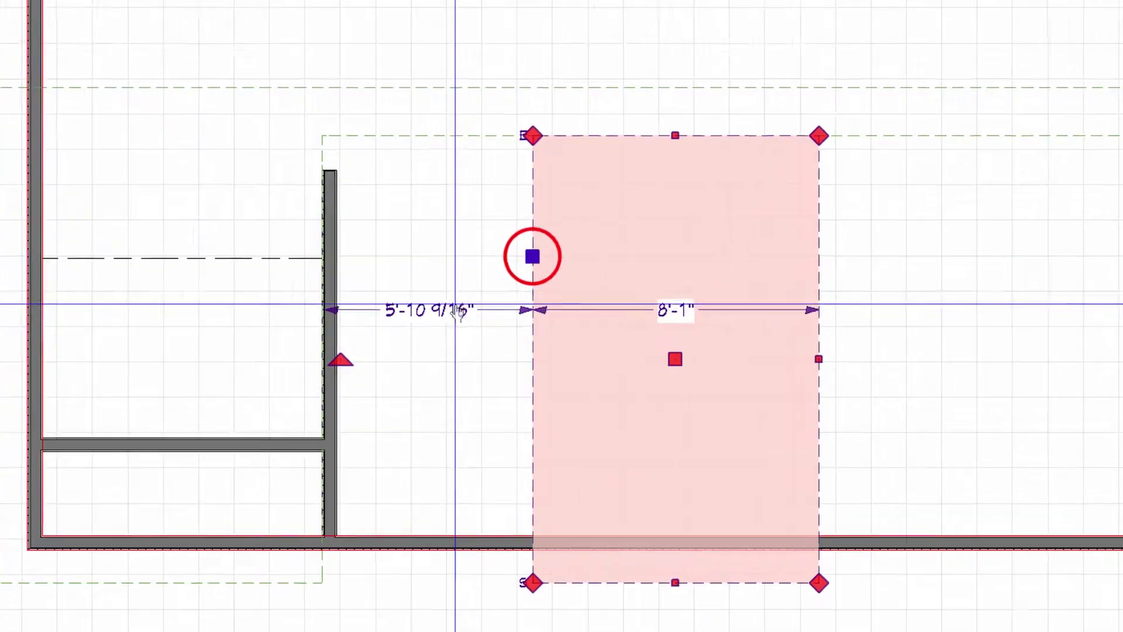
{"action": "left_click", "coordinate": [459, 313]}
{"action": "key", "text": "BackSpace"}
{"action": "type", "text": "8"}
{"action": "key", "text": "Return"}
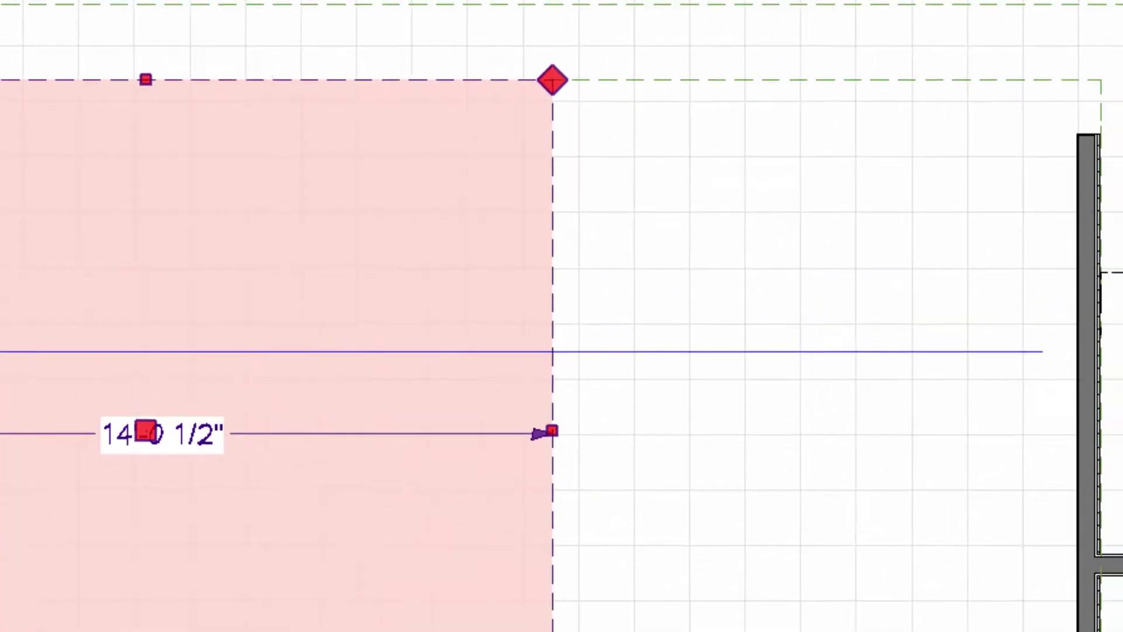
{"action": "left_click", "coordinate": [354, 596]}
{"action": "left_click", "coordinate": [506, 529]}
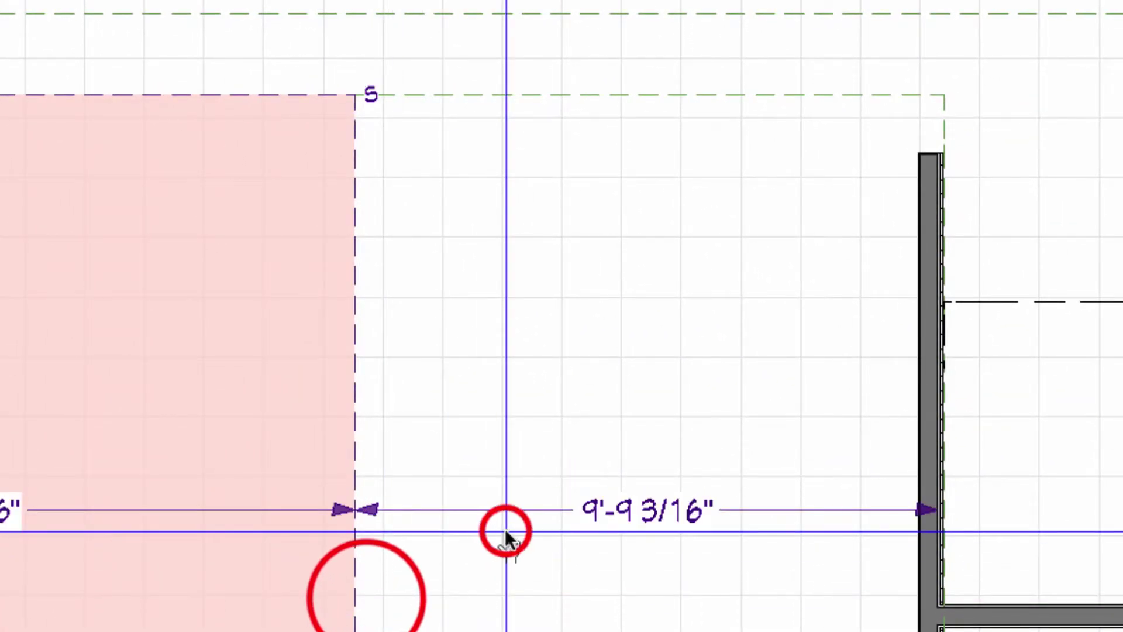
{"action": "type", "text": "-8"}
{"action": "key", "text": "Return"}
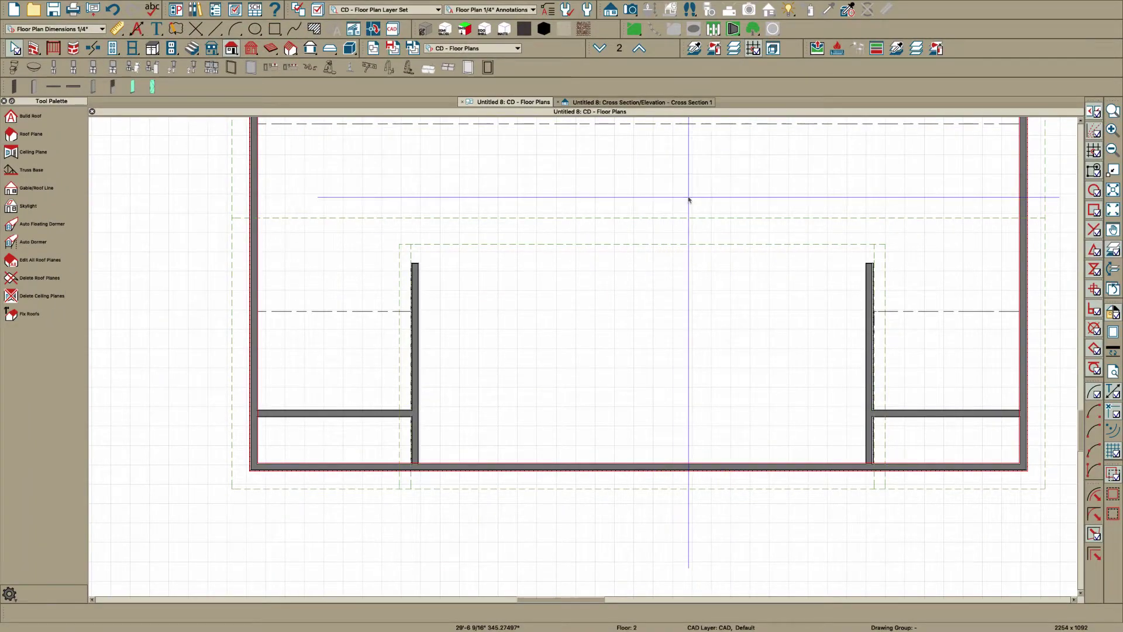
- Open a perspective full overview of the house and orbit it to examine the dormer roof and side walls
{"action": "key", "text": "F9"}
{"action": "left_click_drag", "start_coordinate": [612, 404], "coordinate": [595, 286]}
{"action": "key", "text": "space"}
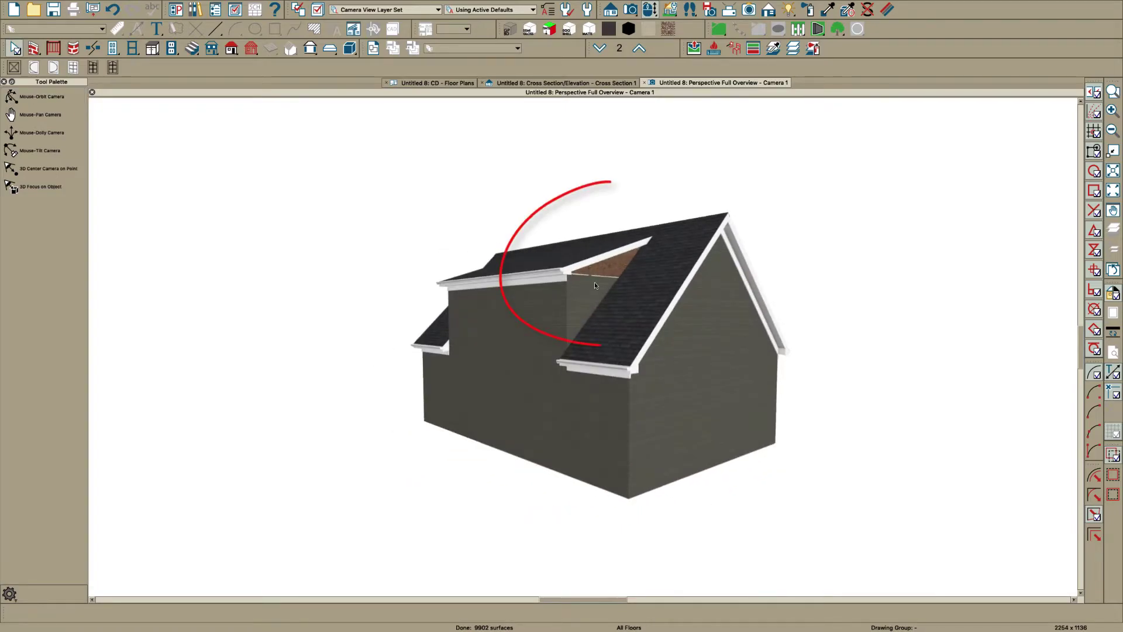
- Extend both dormer side walls up to the main ridge line in the floor 2 plan and check them in the perspective overview
{"action": "left_click", "coordinate": [458, 82]}
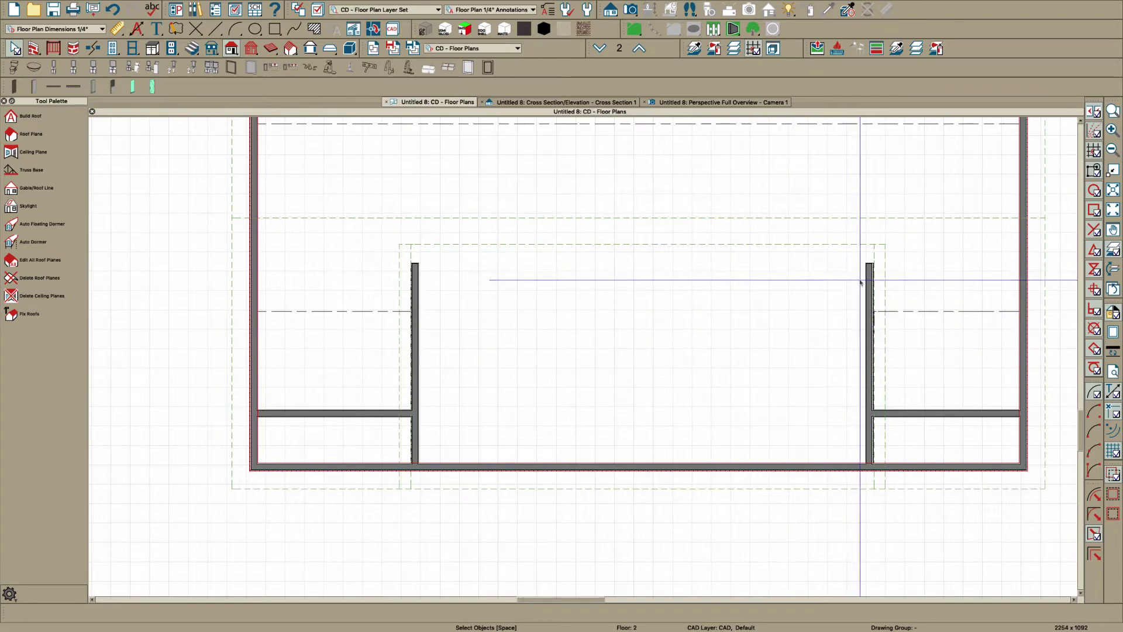
{"action": "left_click", "coordinate": [872, 289]}
{"action": "left_click_drag", "start_coordinate": [873, 263], "coordinate": [413, 218]}
{"action": "left_click", "coordinate": [417, 279]}
{"action": "left_click", "coordinate": [545, 157]}
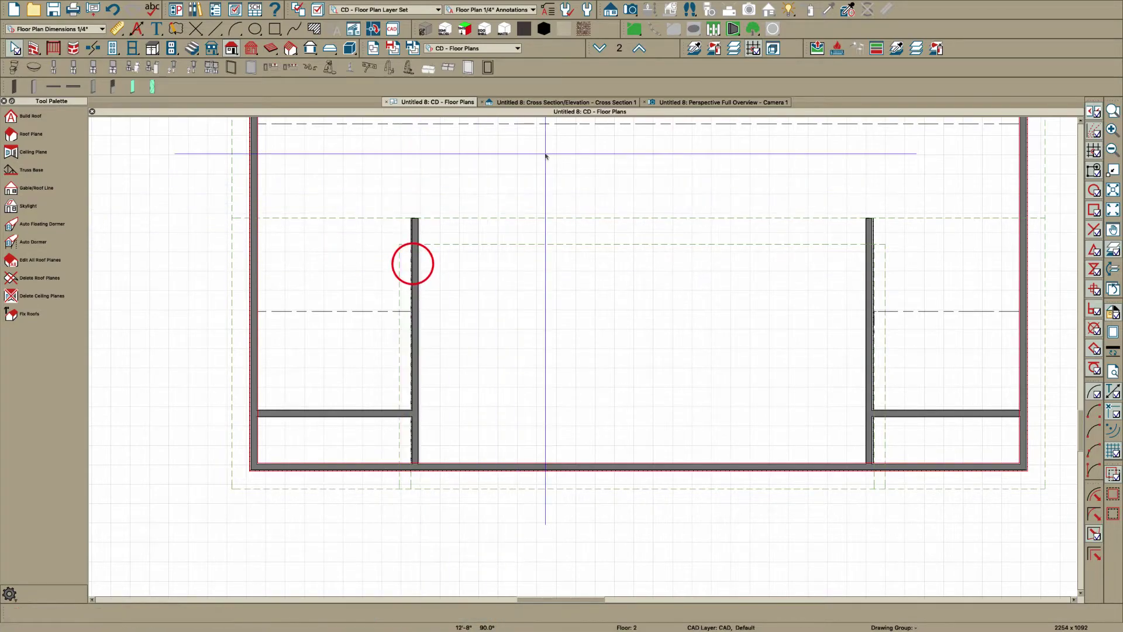
{"action": "left_click", "coordinate": [684, 102]}
{"action": "left_click", "coordinate": [633, 264]}
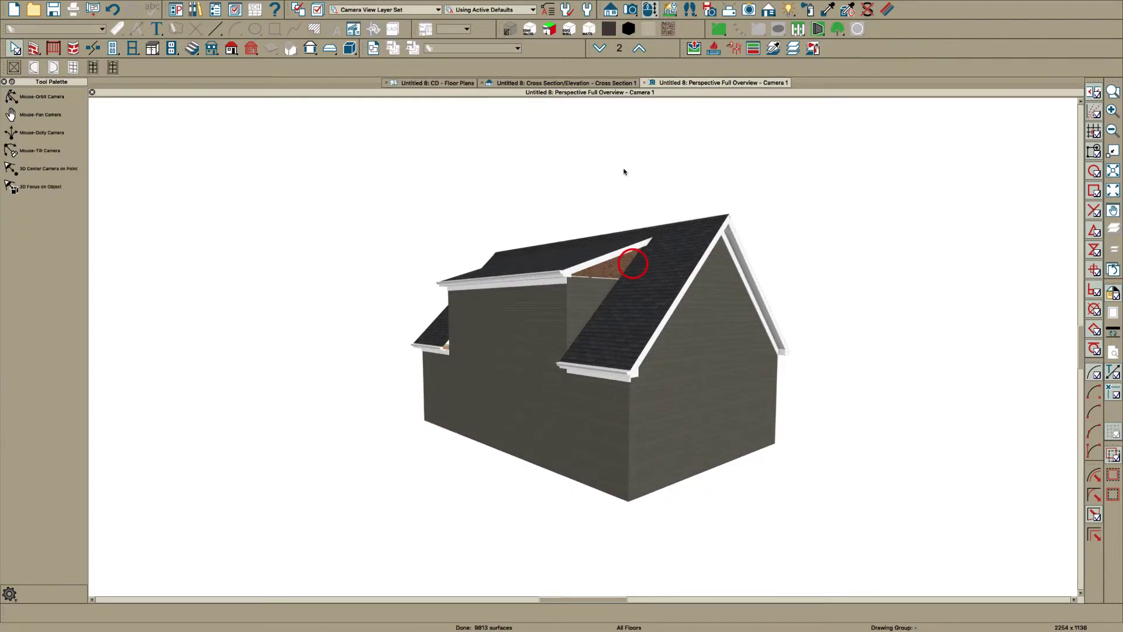
{"action": "left_click", "coordinate": [458, 86]}
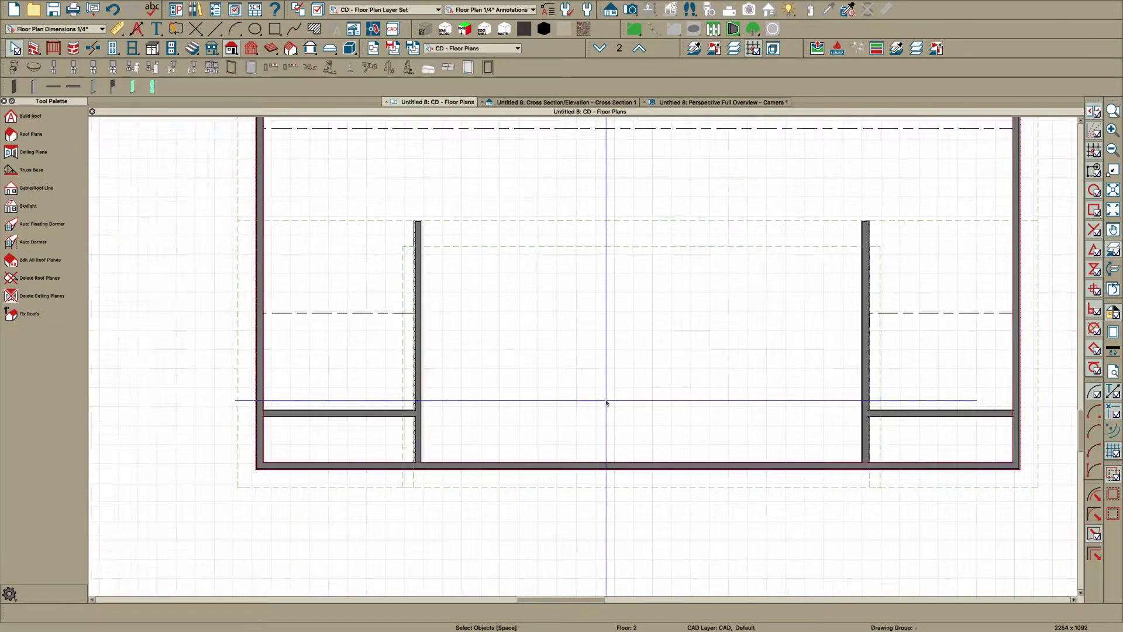
- On floor 3, add the missing attic walls along the dormer's front and right side, and check them in the perspective overview
{"action": "left_click", "coordinate": [642, 47]}
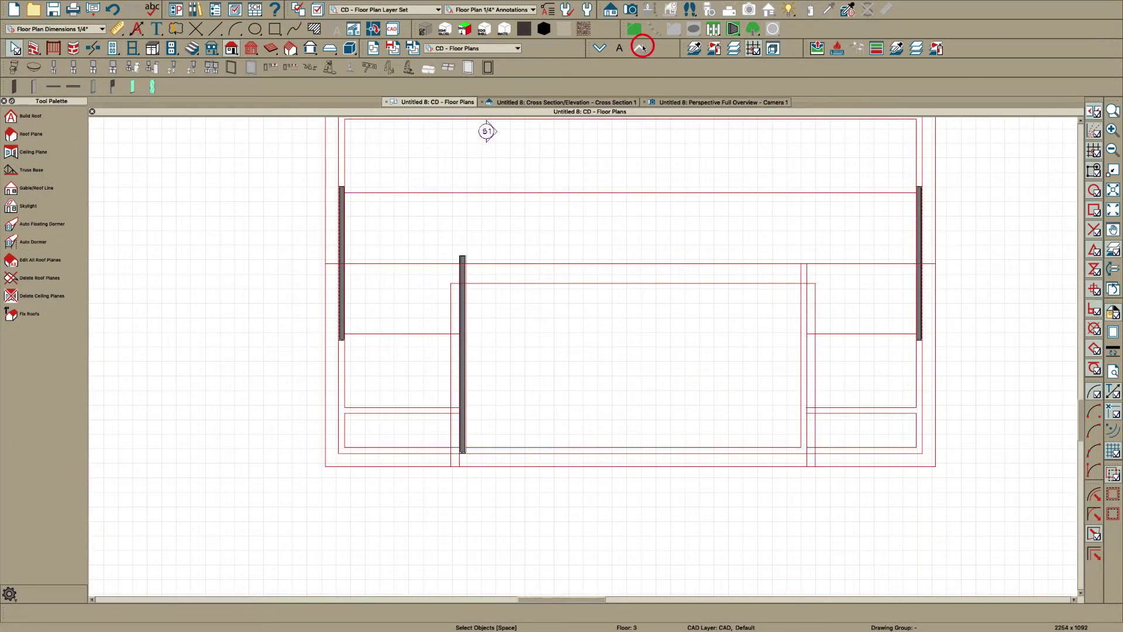
{"action": "left_click", "coordinate": [459, 434]}
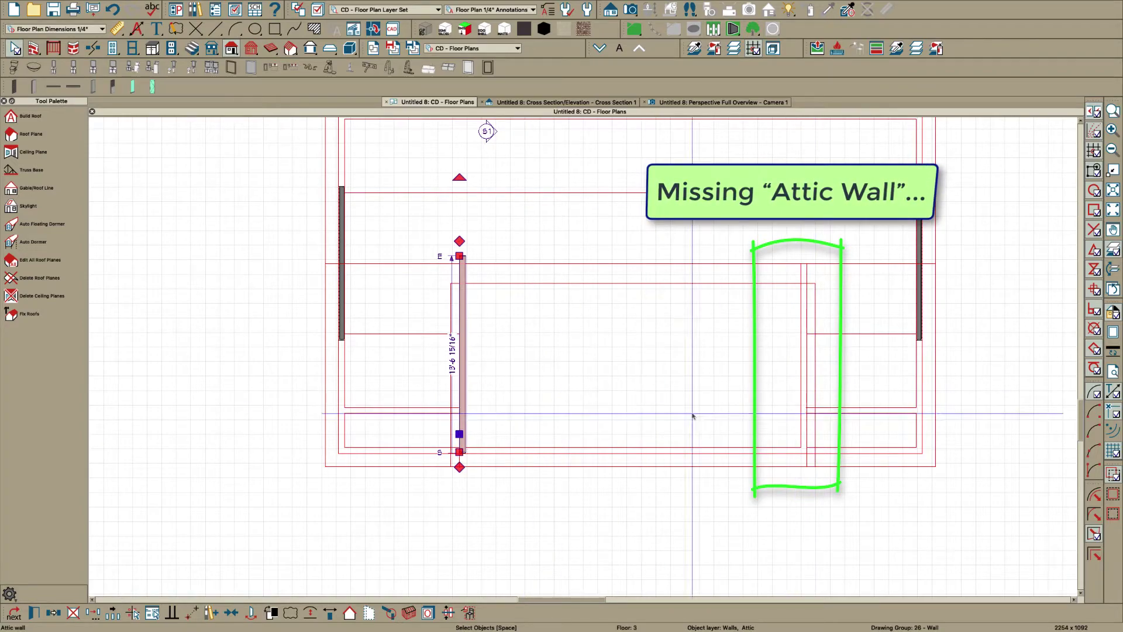
{"action": "mouse_move", "coordinate": [460, 467]}
{"action": "left_mouse_down"}
{"action": "mouse_move", "coordinate": [509, 450]}
{"action": "mouse_move", "coordinate": [817, 454]}
{"action": "mouse_move", "coordinate": [798, 388]}
{"action": "mouse_move", "coordinate": [808, 264]}
{"action": "left_mouse_up"}
{"action": "left_click", "coordinate": [795, 174]}
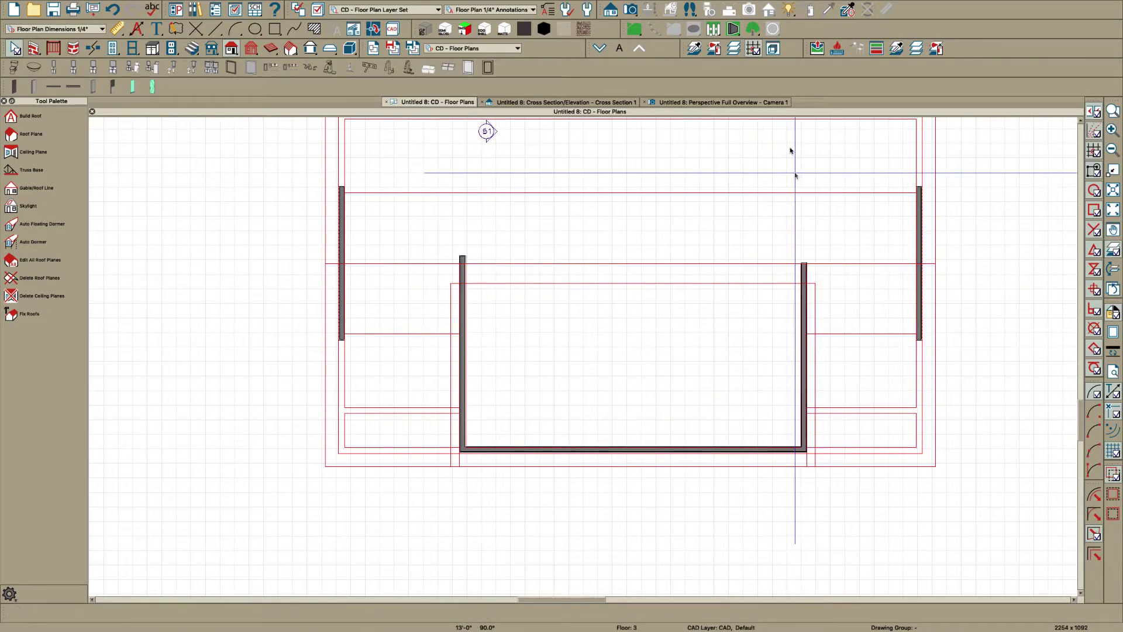
{"action": "left_click", "coordinate": [719, 102]}
{"action": "key", "text": "space"}
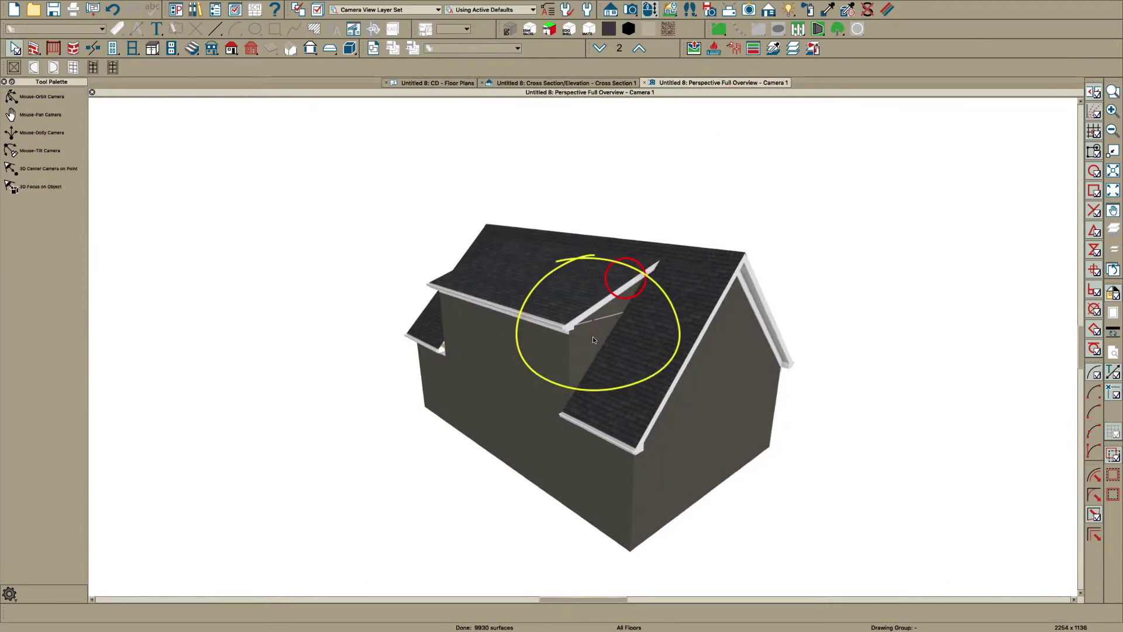
{"action": "scroll", "coordinate": [593, 335], "scroll_direction": "up", "scroll_amount": 5}
{"action": "left_click", "coordinate": [602, 317]}
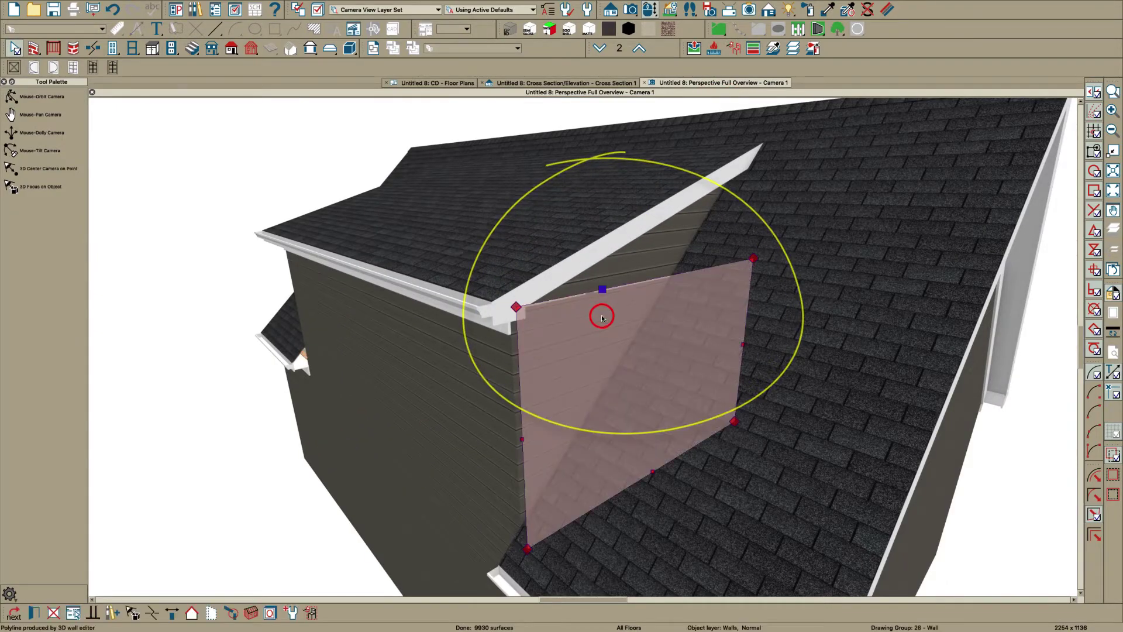
- Align the attic walls at the dormer's right side and front with the walls below in the floor plan
{"action": "left_click", "coordinate": [437, 83]}
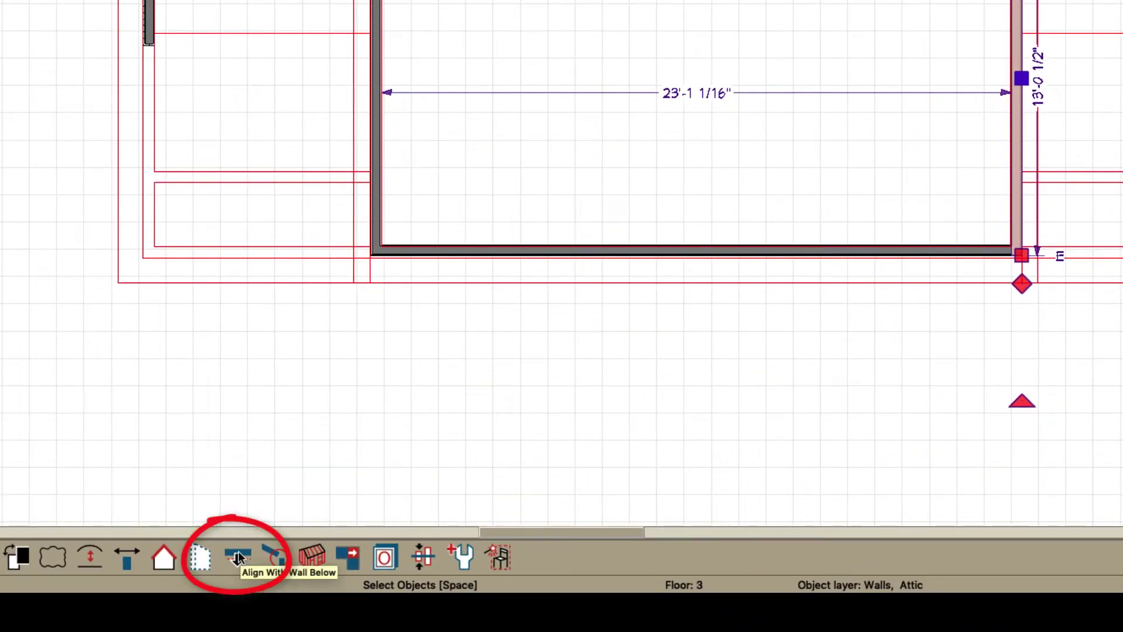
{"action": "left_click", "coordinate": [238, 558]}
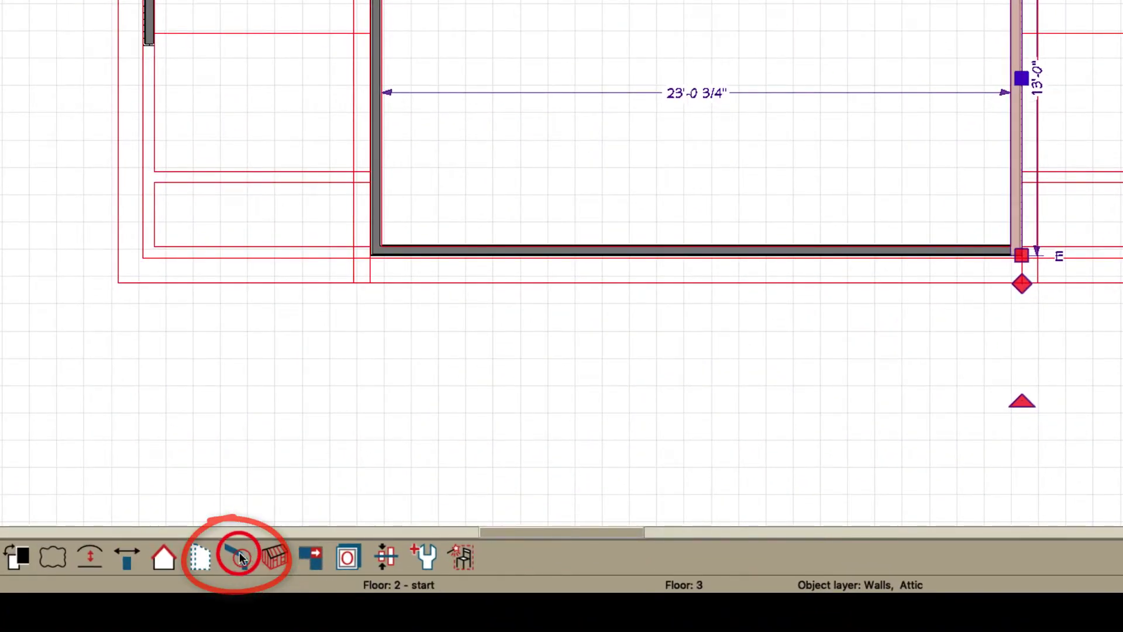
{"action": "left_click", "coordinate": [372, 205]}
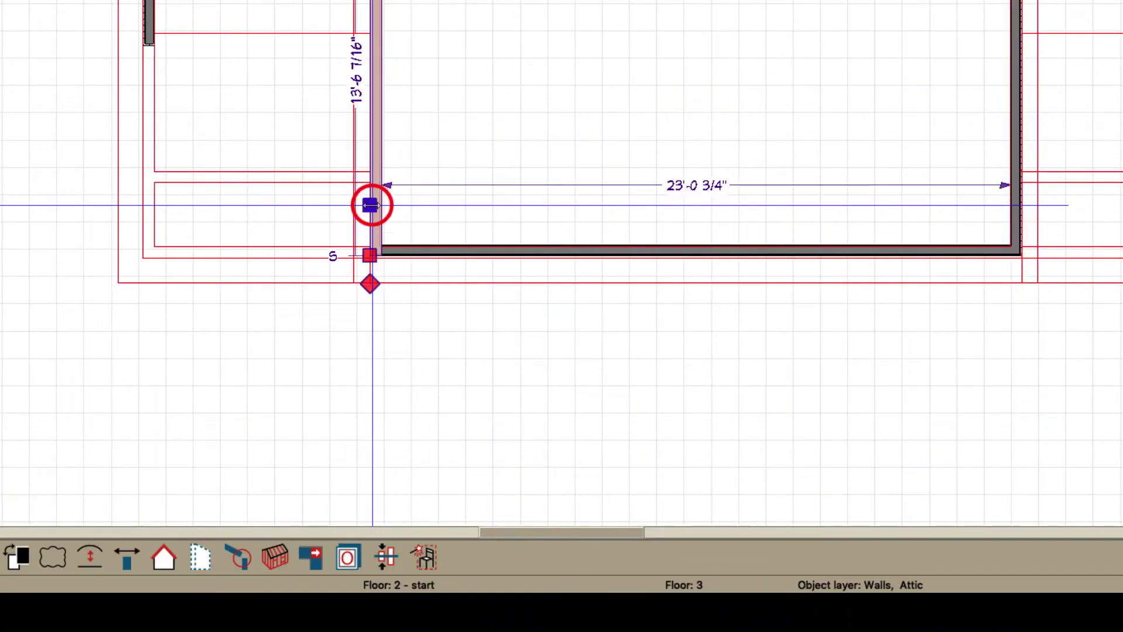
{"action": "left_click", "coordinate": [642, 251]}
{"action": "left_click", "coordinate": [238, 557]}
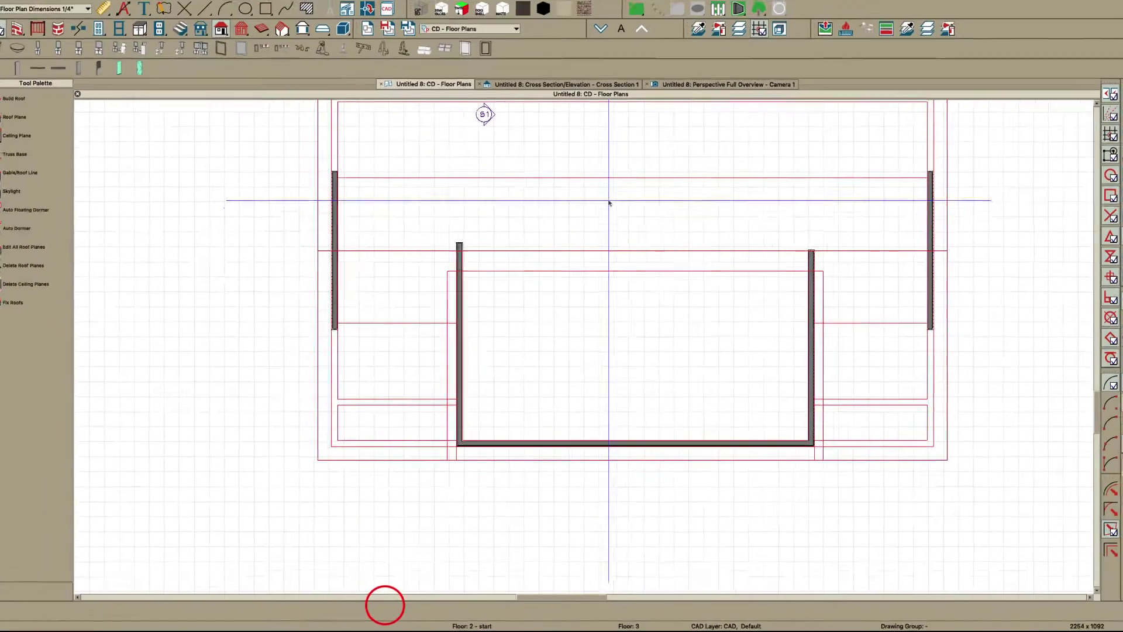
- Open a full camera view inside floor 2 to examine how the dormer side wall meets the main roof's sloped ceiling and kneewall
{"action": "scroll", "coordinate": [609, 203], "scroll_direction": "up", "scroll_amount": 2}
{"action": "left_click", "coordinate": [460, 311]}
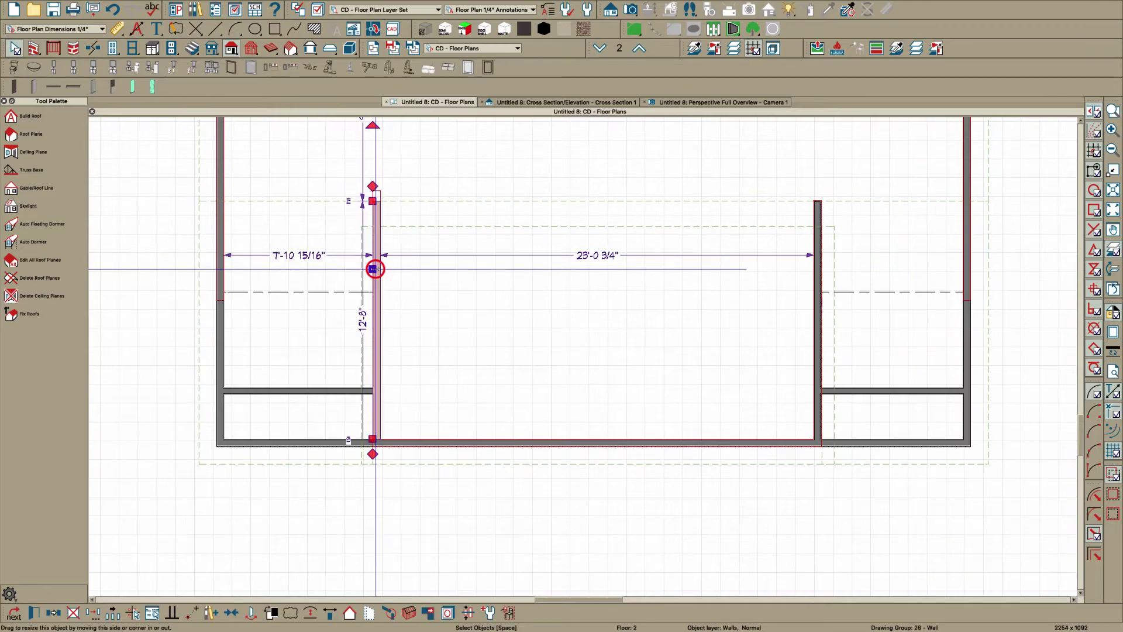
{"action": "scroll", "coordinate": [401, 285], "scroll_direction": "up", "scroll_amount": 2}
{"action": "left_click", "coordinate": [423, 526]}
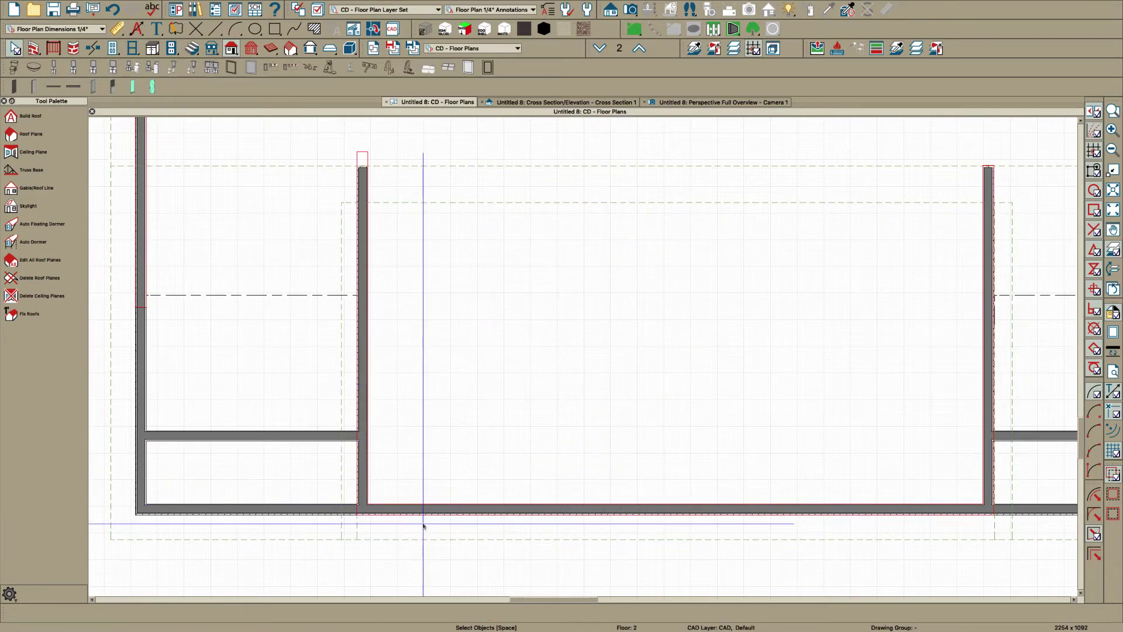
{"action": "left_click", "coordinate": [443, 539]}
{"action": "left_click", "coordinate": [358, 414]}
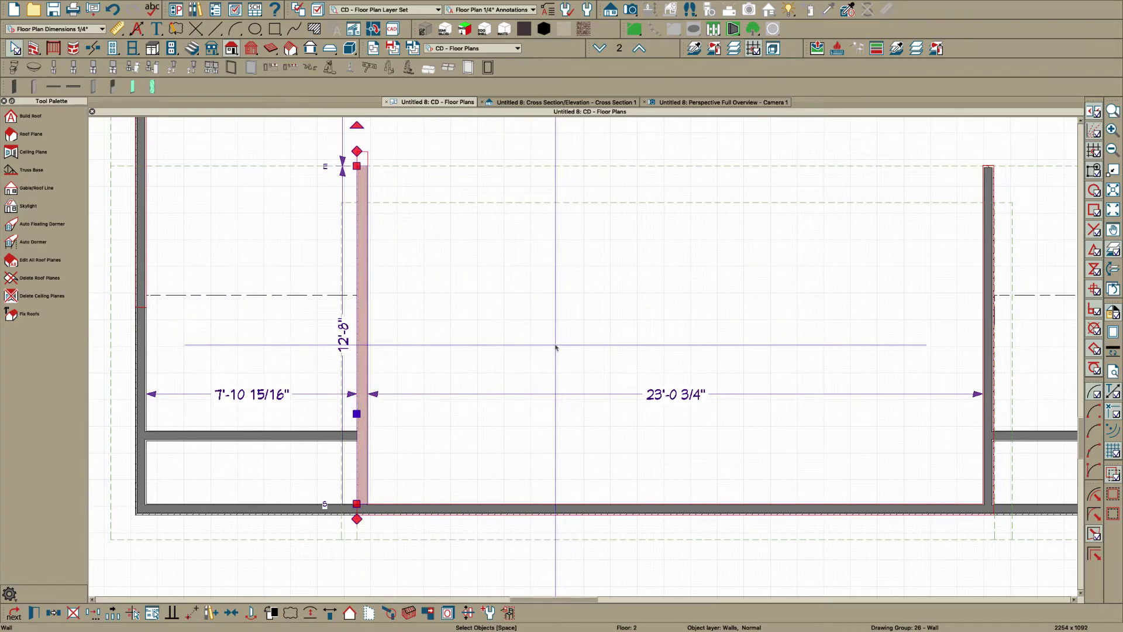
{"action": "key", "text": "j"}
{"action": "scroll", "coordinate": [632, 360], "scroll_direction": "down", "scroll_amount": 1}
{"action": "left_click_drag", "start_coordinate": [778, 183], "coordinate": [664, 244]}
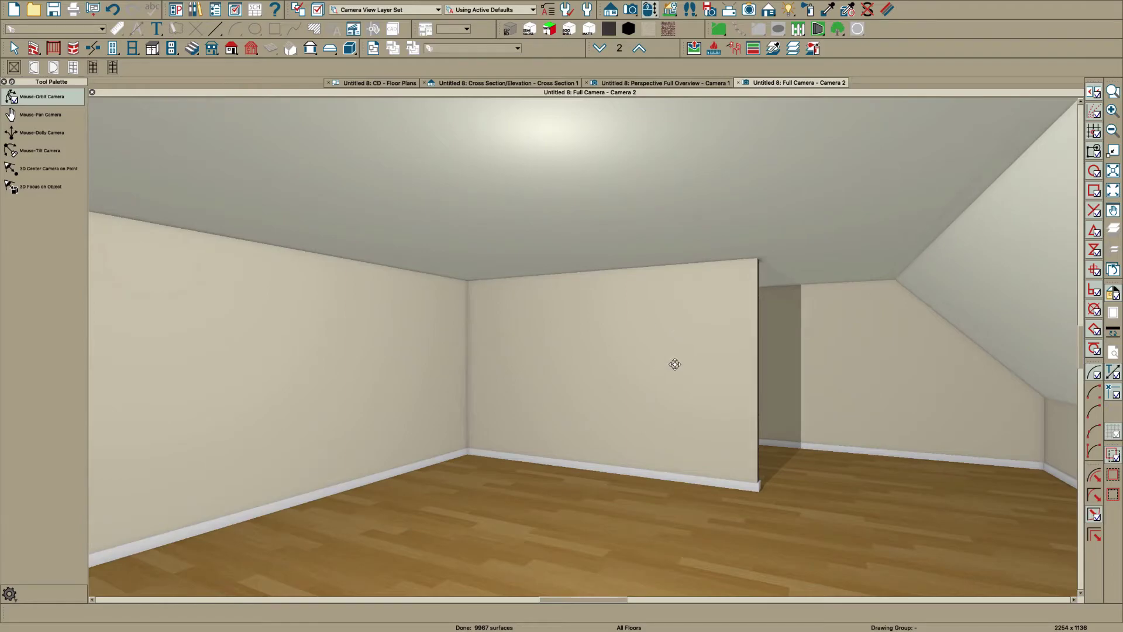
- Break the left dormer side wall at its junction with the kneewall in the floor 2 plan
{"action": "left_click", "coordinate": [393, 83]}
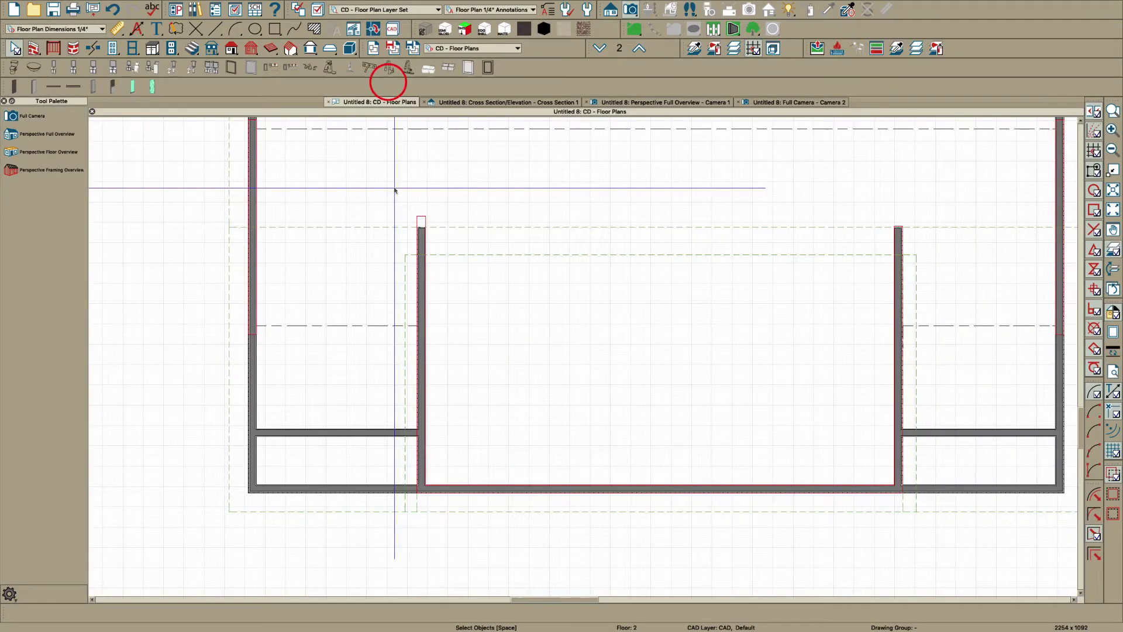
{"action": "scroll", "coordinate": [419, 427], "scroll_direction": "up", "scroll_amount": 3}
{"action": "left_click", "coordinate": [423, 391]}
{"action": "scroll", "coordinate": [432, 429], "scroll_direction": "up", "scroll_amount": 3}
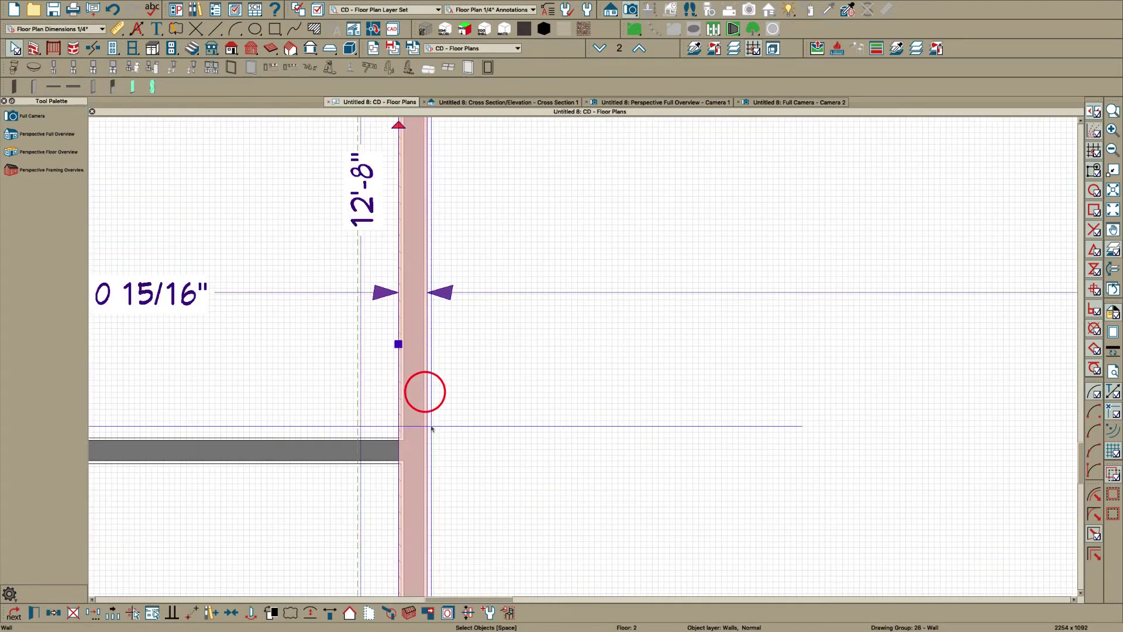
{"action": "key", "text": "Escape"}
{"action": "left_click", "coordinate": [412, 373]}
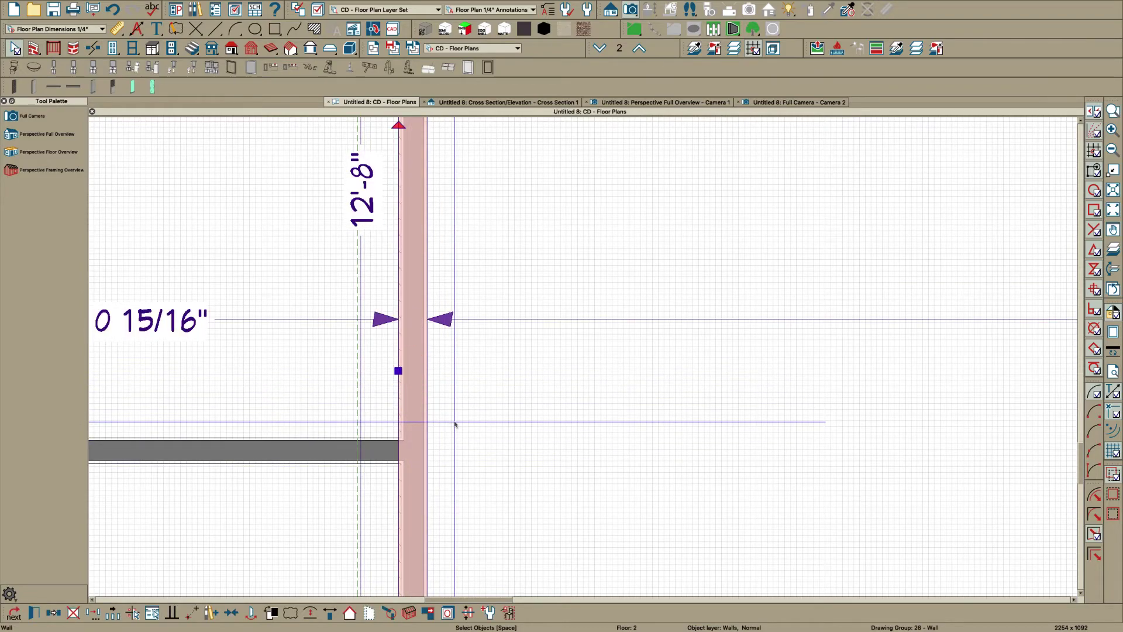
{"action": "key", "text": "super+b"}
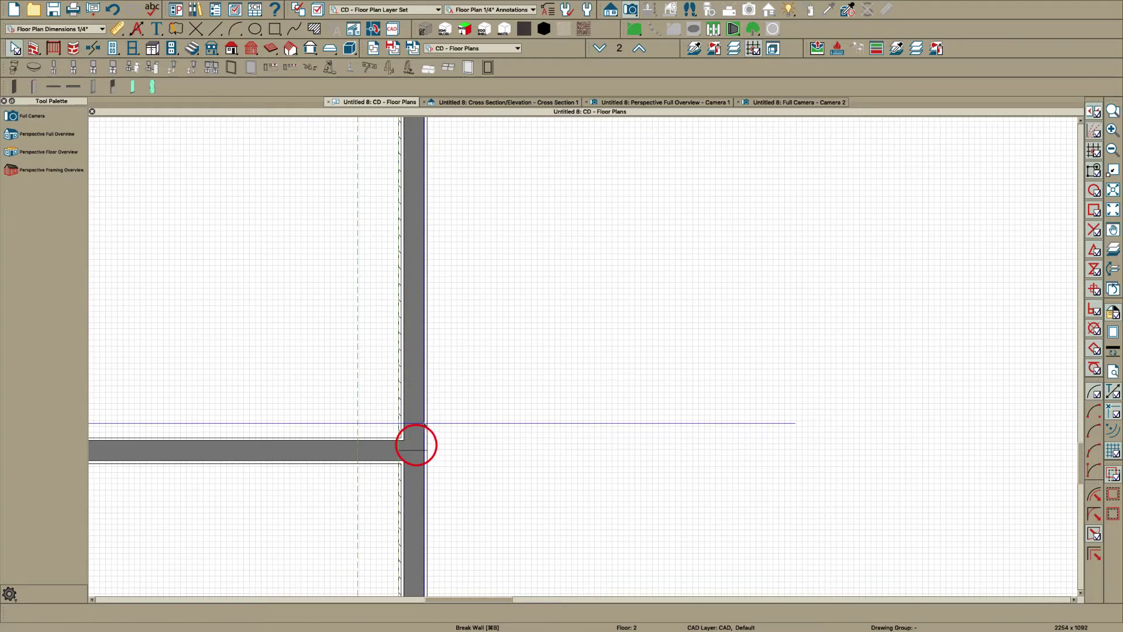
{"action": "left_click", "coordinate": [415, 445]}
{"action": "scroll", "coordinate": [413, 441], "scroll_direction": "down", "scroll_amount": 3}
{"action": "scroll", "coordinate": [411, 440], "scroll_direction": "down", "scroll_amount": 3}
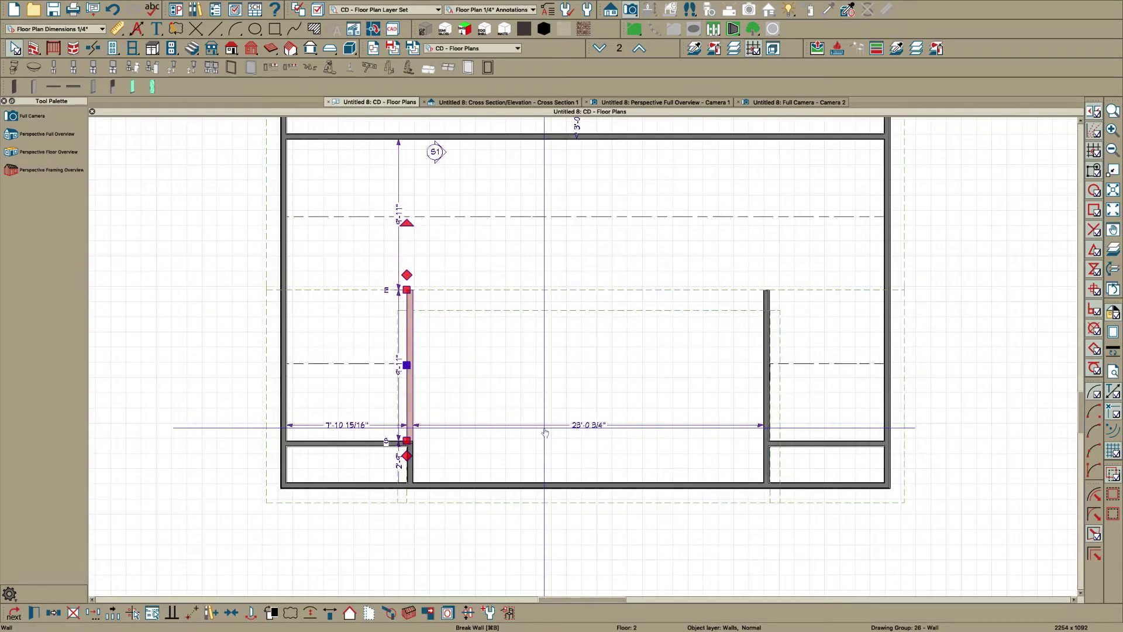
- Enable Roof Cuts Wall at Bottom on the left dormer wall's kneewall-to-ridge segment and extend the main roof plane to that segment's inner face
{"action": "scroll", "coordinate": [404, 422], "scroll_direction": "up", "scroll_amount": 5}
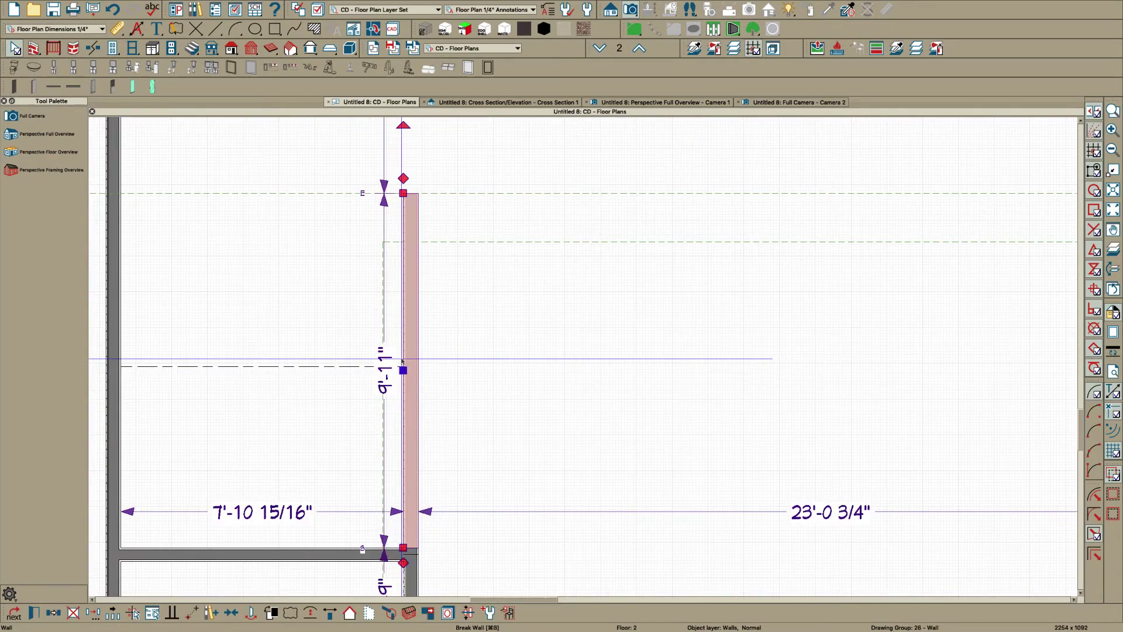
{"action": "key", "text": "e"}
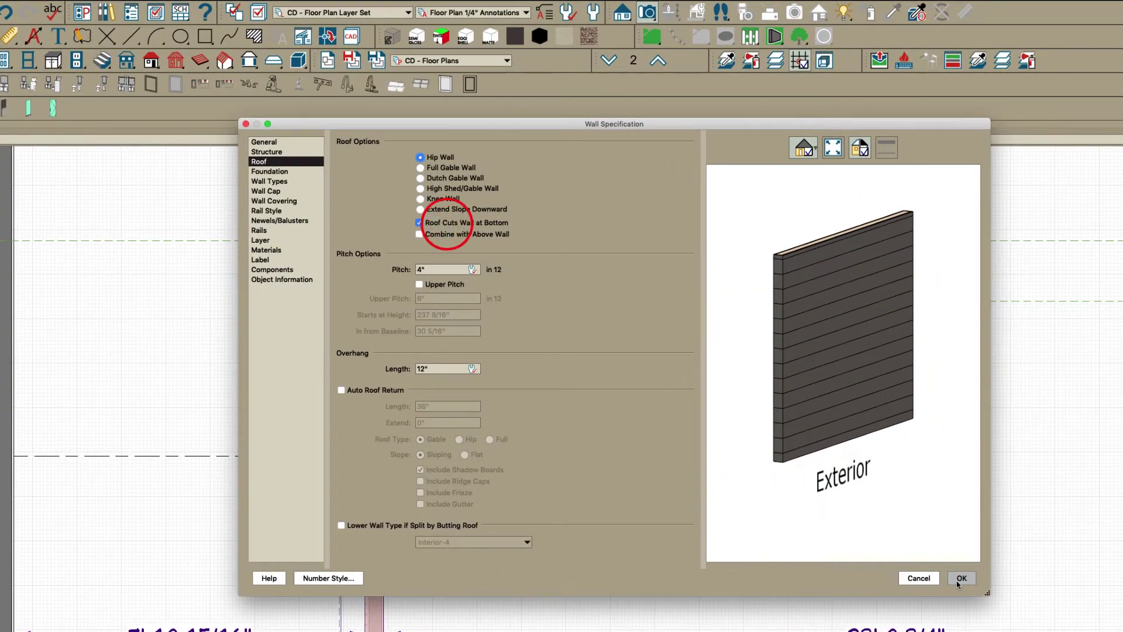
{"action": "left_click", "coordinate": [962, 578]}
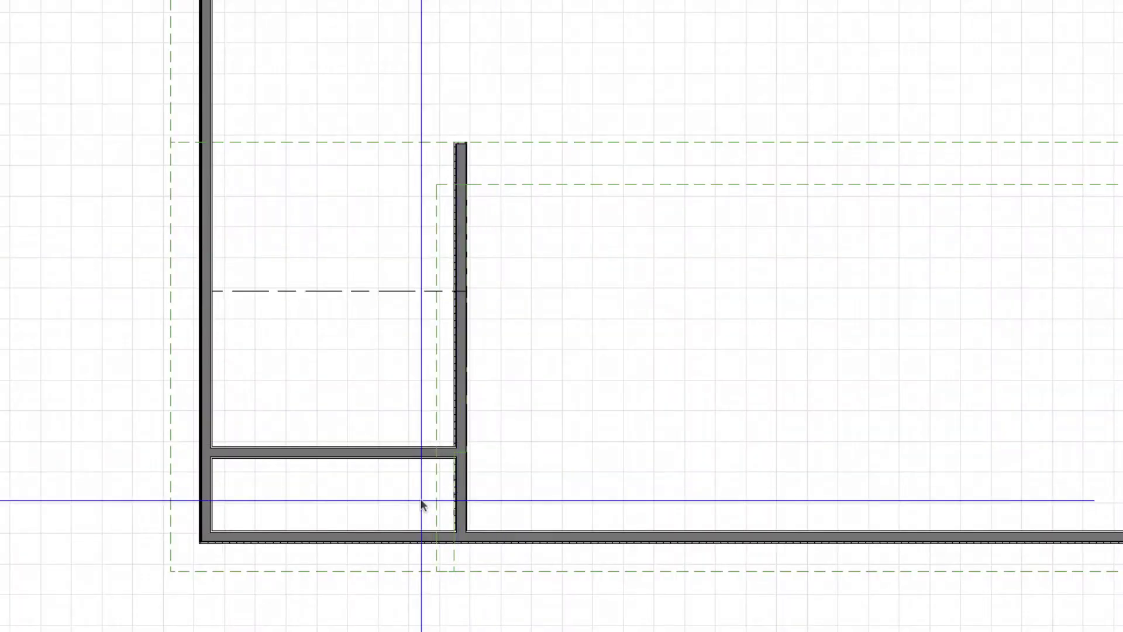
{"action": "left_click", "coordinate": [411, 570]}
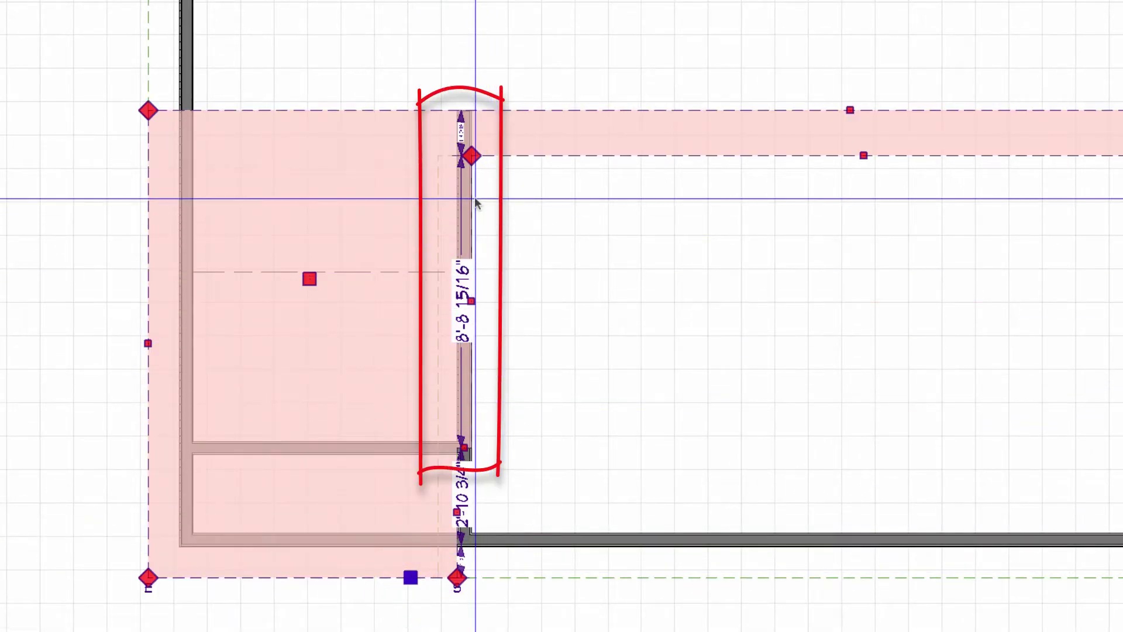
{"action": "key", "text": "Escape"}
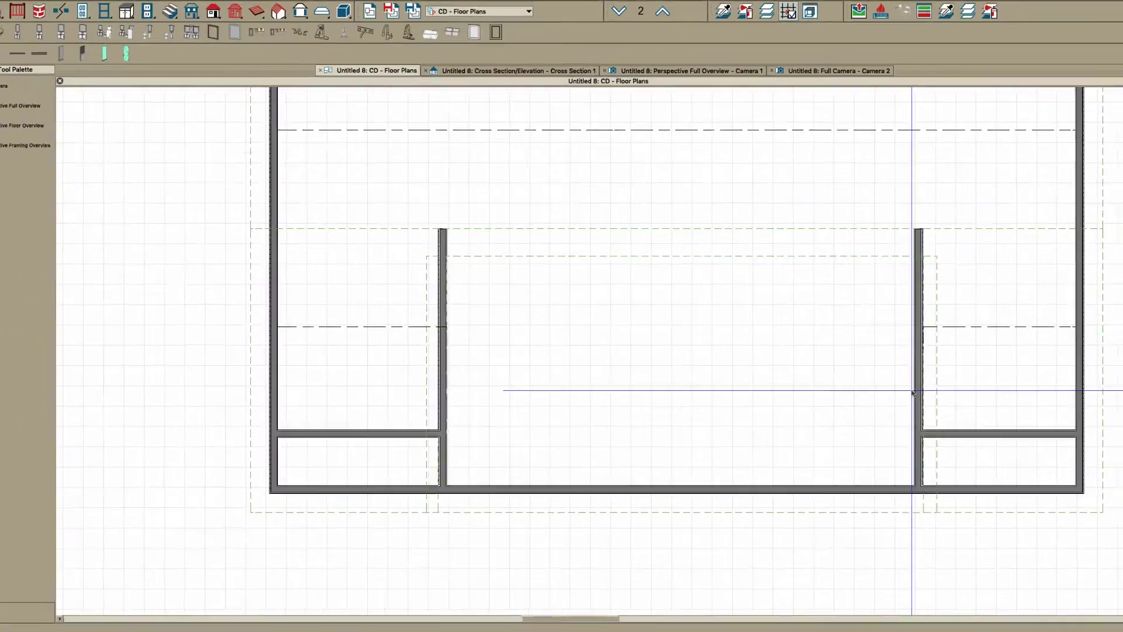
- Break the right dormer side wall at the kneewall and enable Roof Cuts Wall at Bottom on its kneewall-to-ridge segment
{"action": "left_click", "coordinate": [914, 392]}
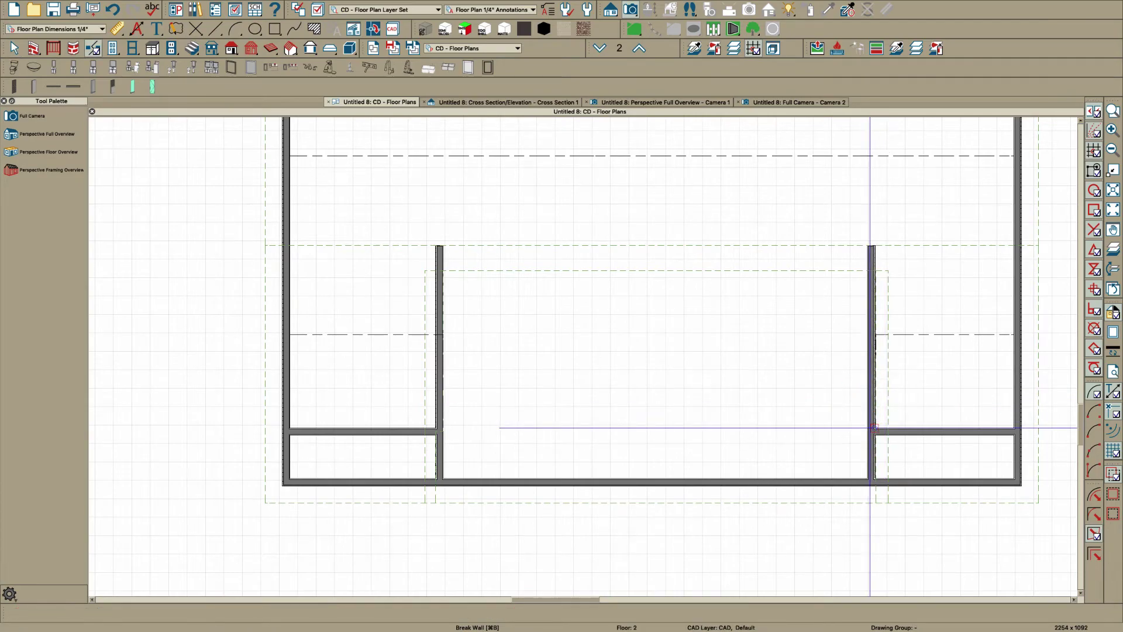
{"action": "key", "text": "space"}
{"action": "left_click", "coordinate": [876, 398]}
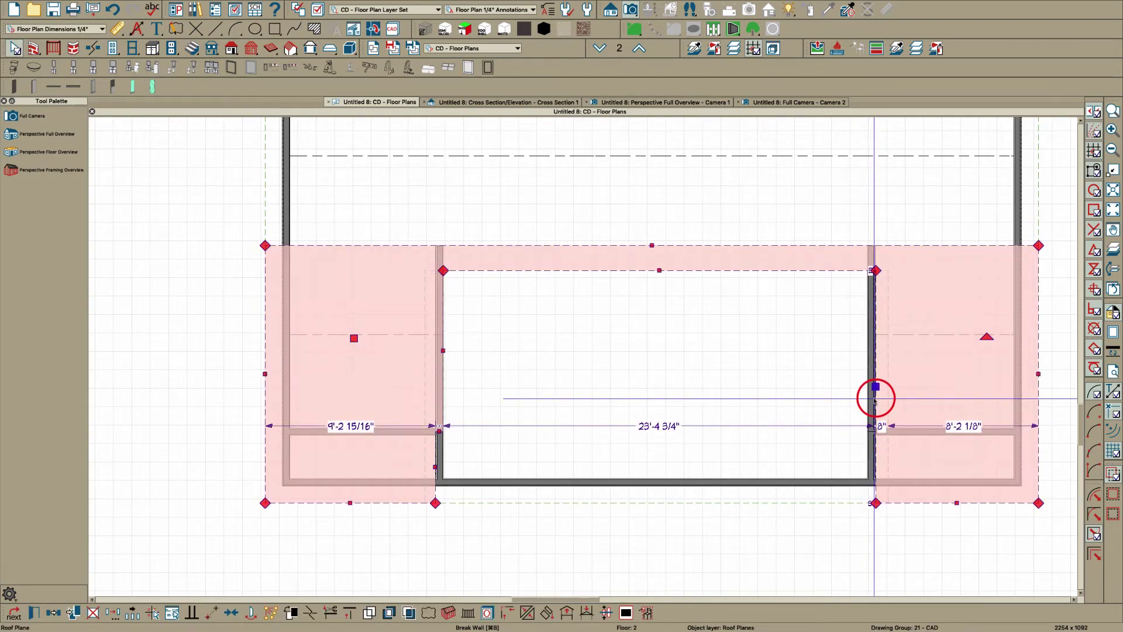
{"action": "left_click", "coordinate": [874, 399]}
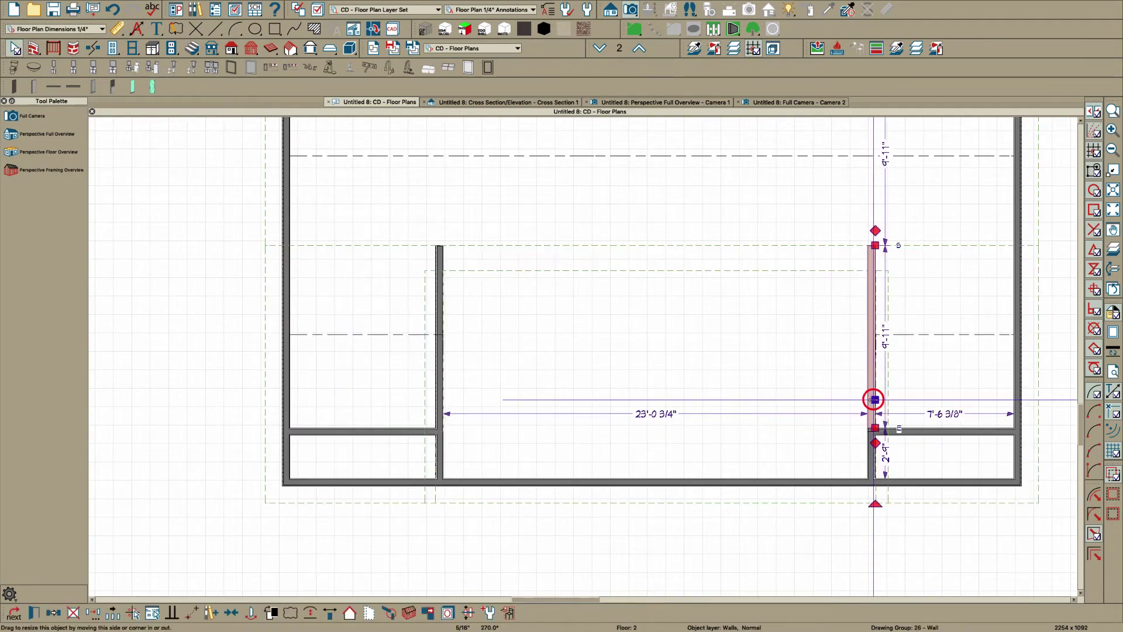
{"action": "double_click", "coordinate": [869, 379]}
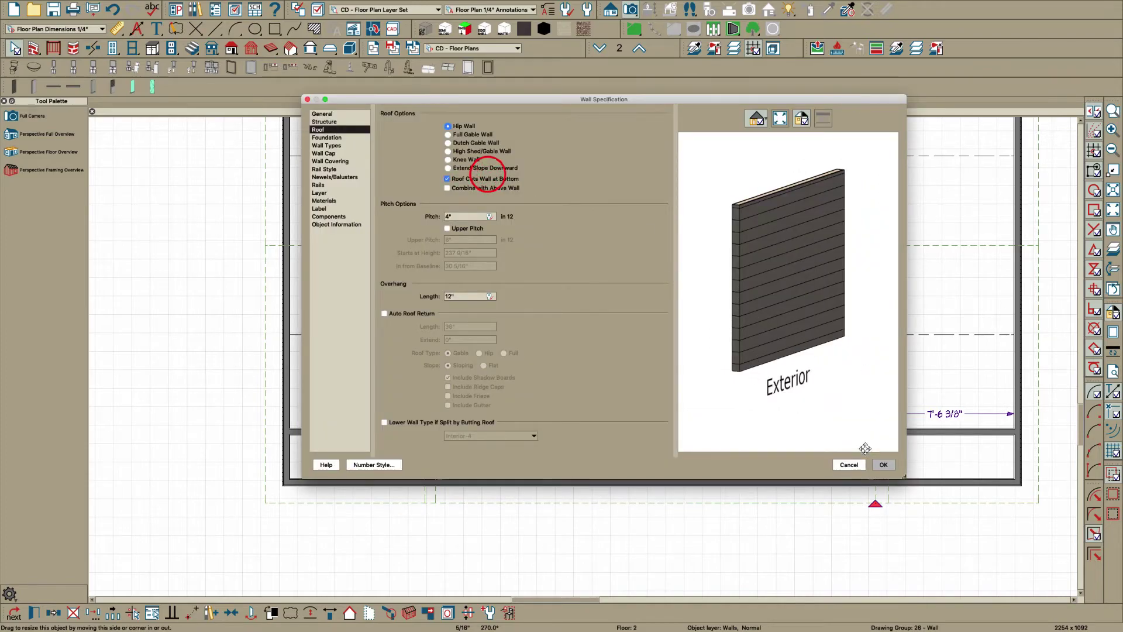
{"action": "left_click", "coordinate": [884, 465]}
- Extend the main roof plane to the inner face of the right dormer wall and check the interior in a new full camera view
{"action": "left_click", "coordinate": [948, 501]}
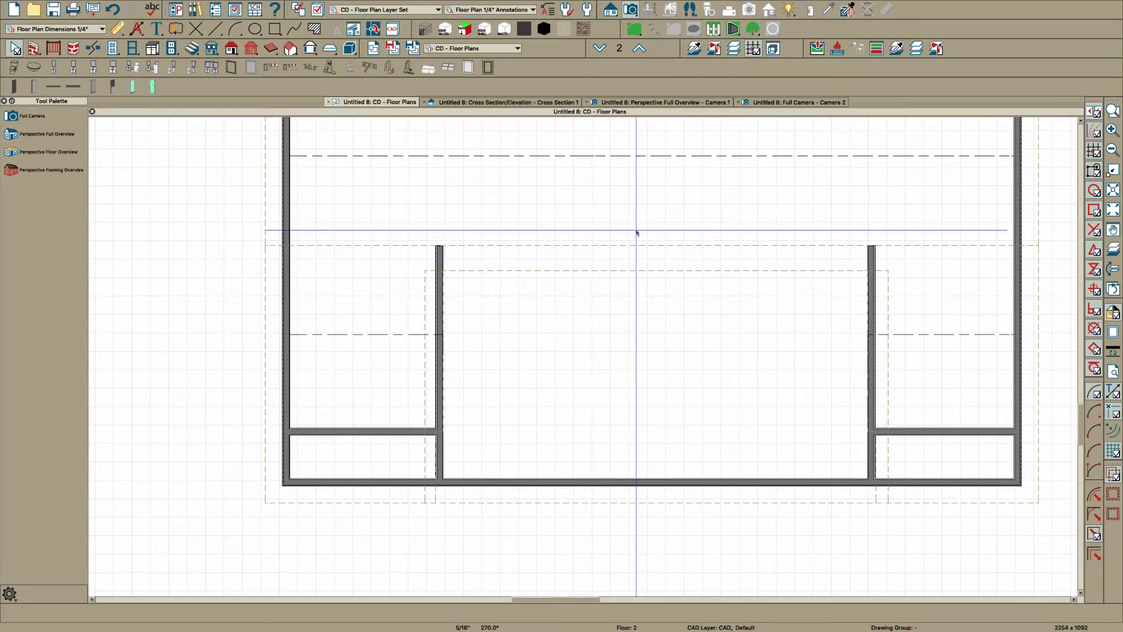
{"action": "key", "text": "f"}
{"action": "left_click_drag", "start_coordinate": [747, 214], "coordinate": [702, 236]}
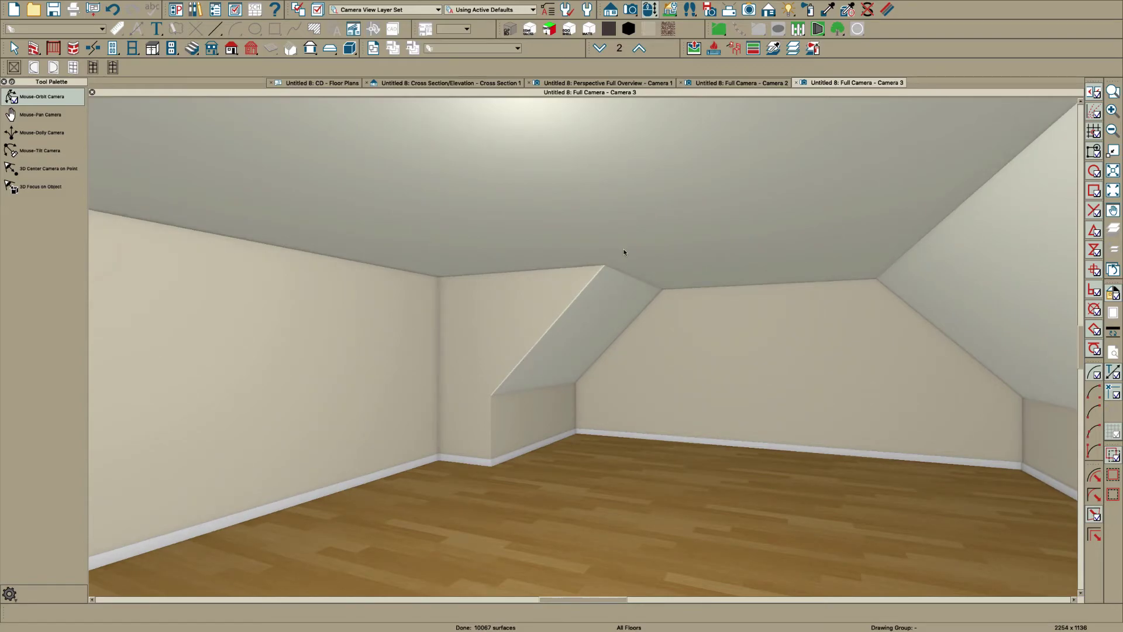
{"action": "key", "text": "ctrl+w"}
{"action": "scroll", "coordinate": [624, 378], "scroll_direction": "down", "scroll_amount": 4}
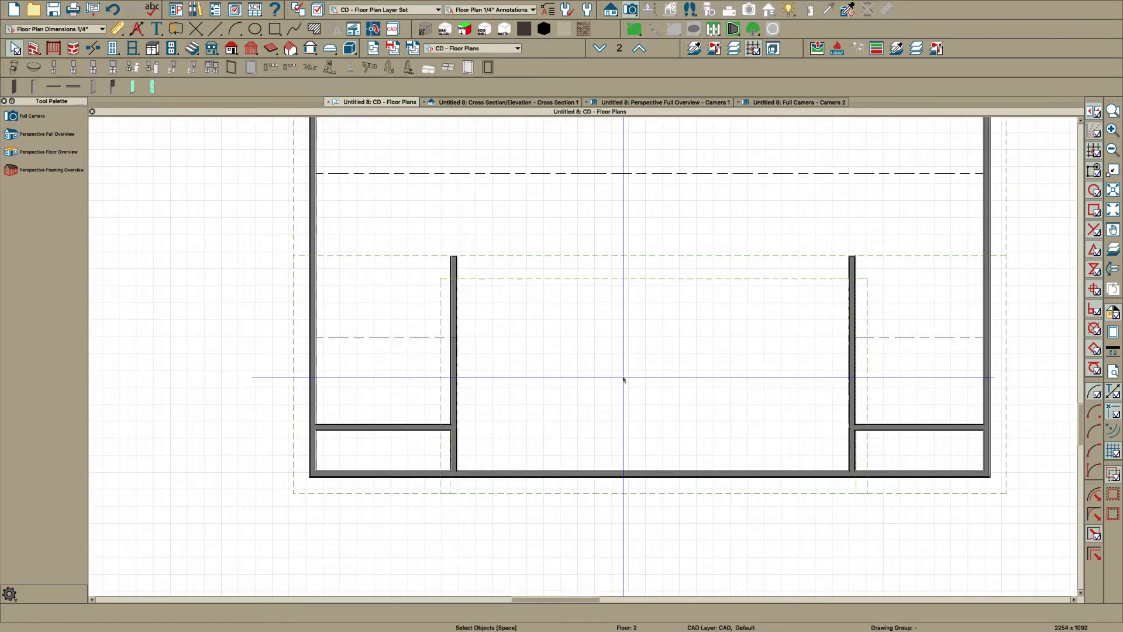
{"action": "scroll", "coordinate": [588, 398], "scroll_direction": "up", "scroll_amount": 4}
{"action": "left_click", "coordinate": [614, 460]}
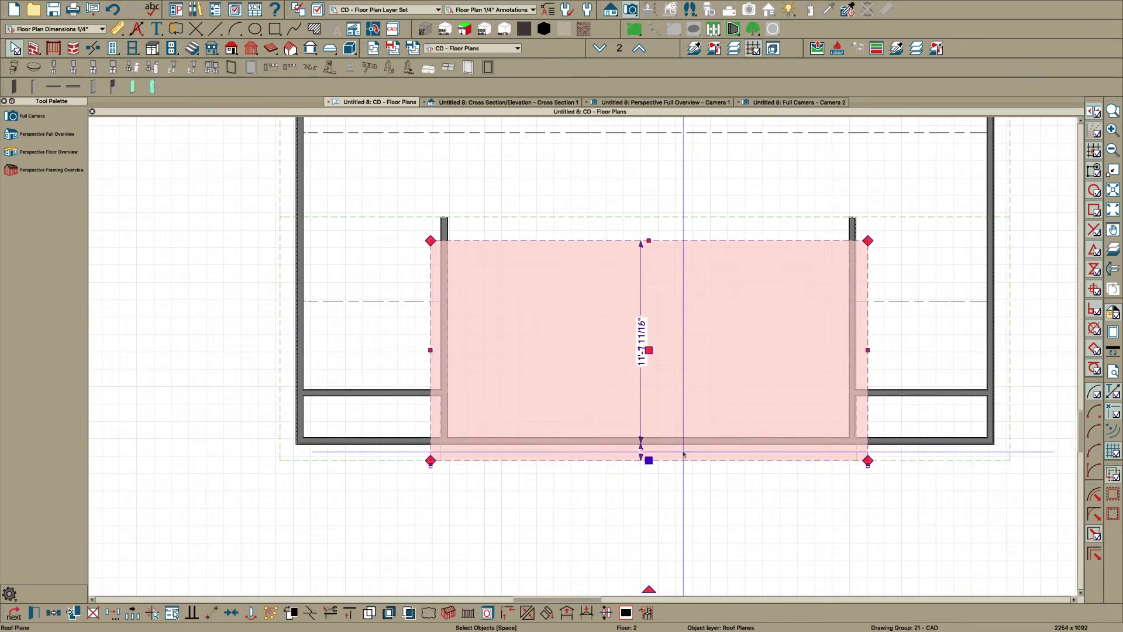
{"action": "key", "text": "Escape"}
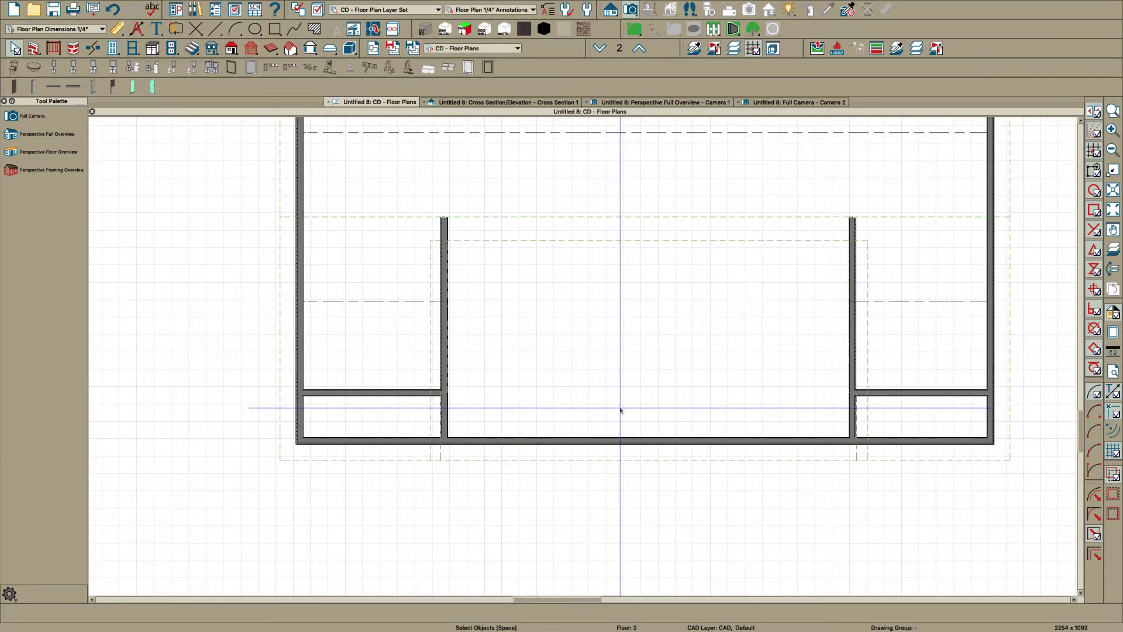
- Show the dormer eave in the existing cross section and rebuild the framing for the dormer roof, ceiling and front wall
{"action": "key", "text": "s"}
{"action": "key", "text": "b"}
{"action": "left_click_drag", "start_coordinate": [577, 379], "coordinate": [578, 328]}
{"action": "left_click_drag", "start_coordinate": [697, 304], "coordinate": [760, 380]}
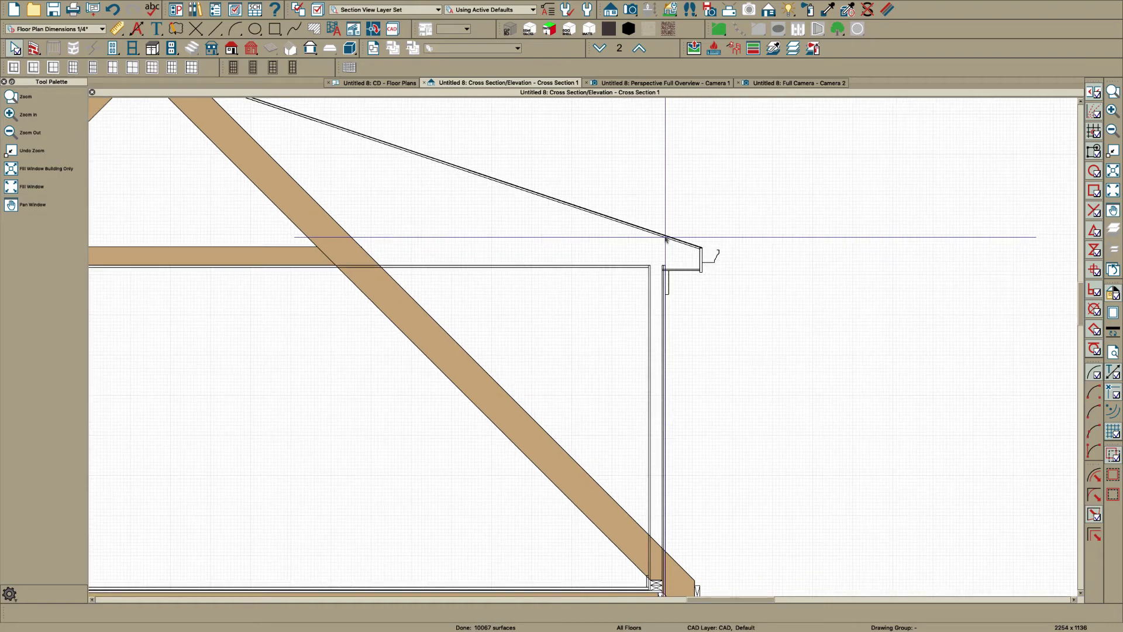
{"action": "scroll", "coordinate": [641, 282], "scroll_direction": "down", "scroll_amount": 1}
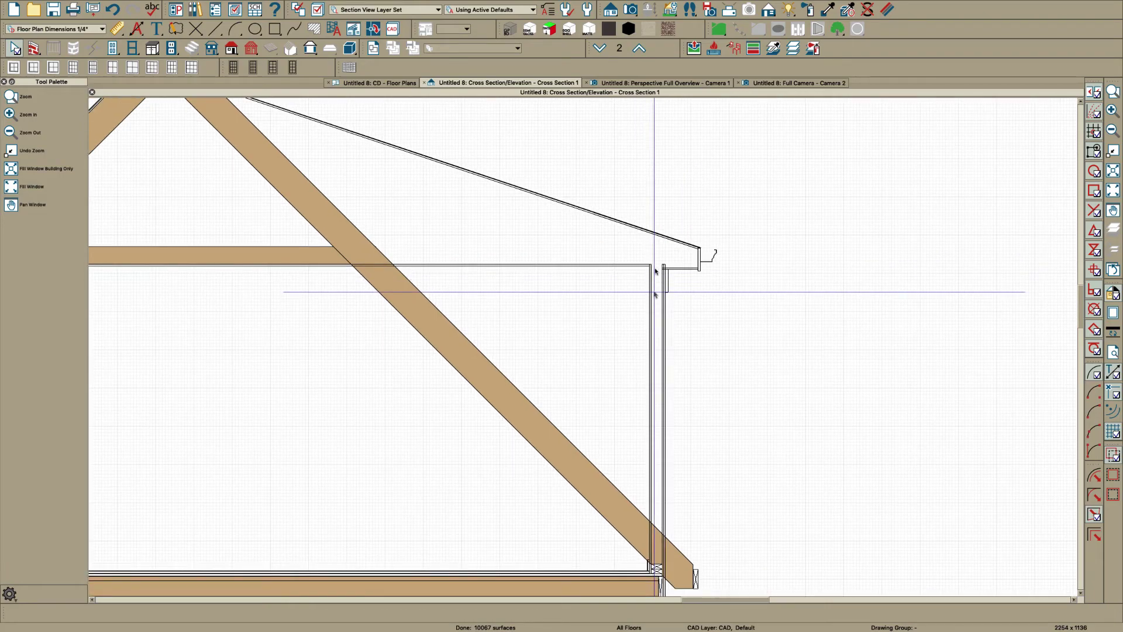
{"action": "key", "text": "Return"}
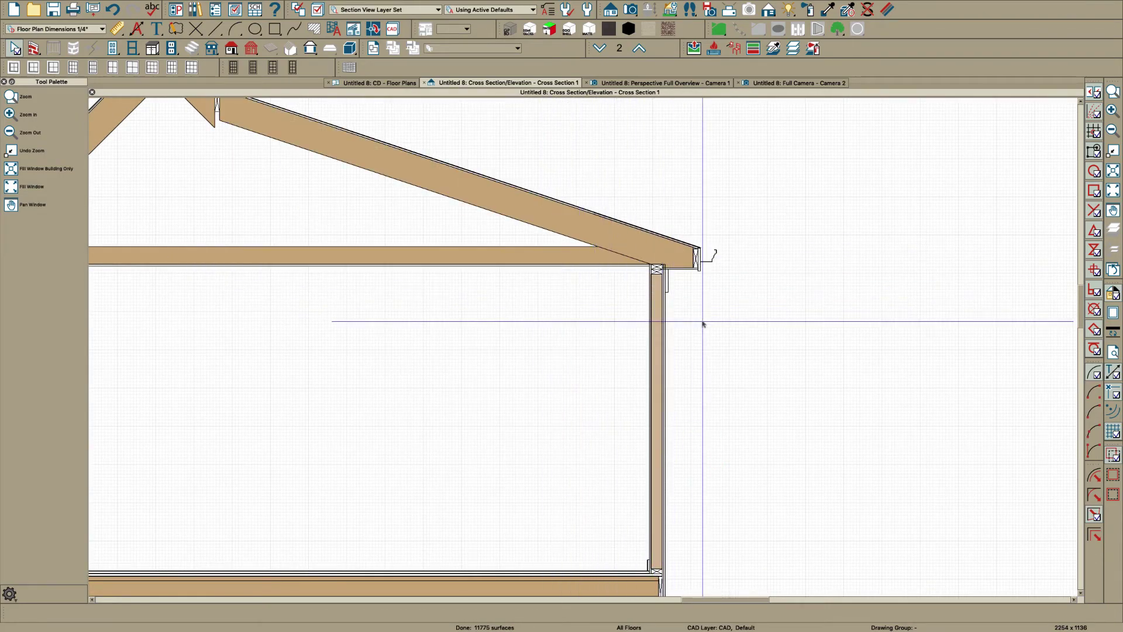
- Examine the dormer roof framing and how its rafter bears on the front wall in the cross section
{"action": "scroll", "coordinate": [703, 323], "scroll_direction": "down", "scroll_amount": 2}
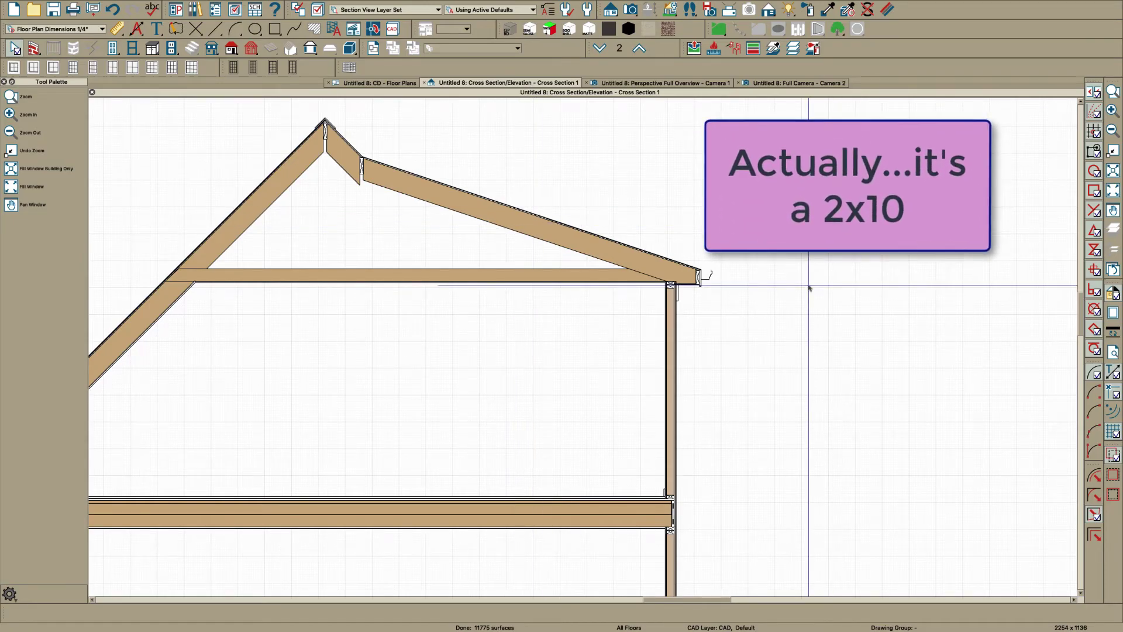
{"action": "scroll", "coordinate": [809, 287], "scroll_direction": "down", "scroll_amount": 1}
{"action": "scroll", "coordinate": [809, 286], "scroll_direction": "down", "scroll_amount": 1}
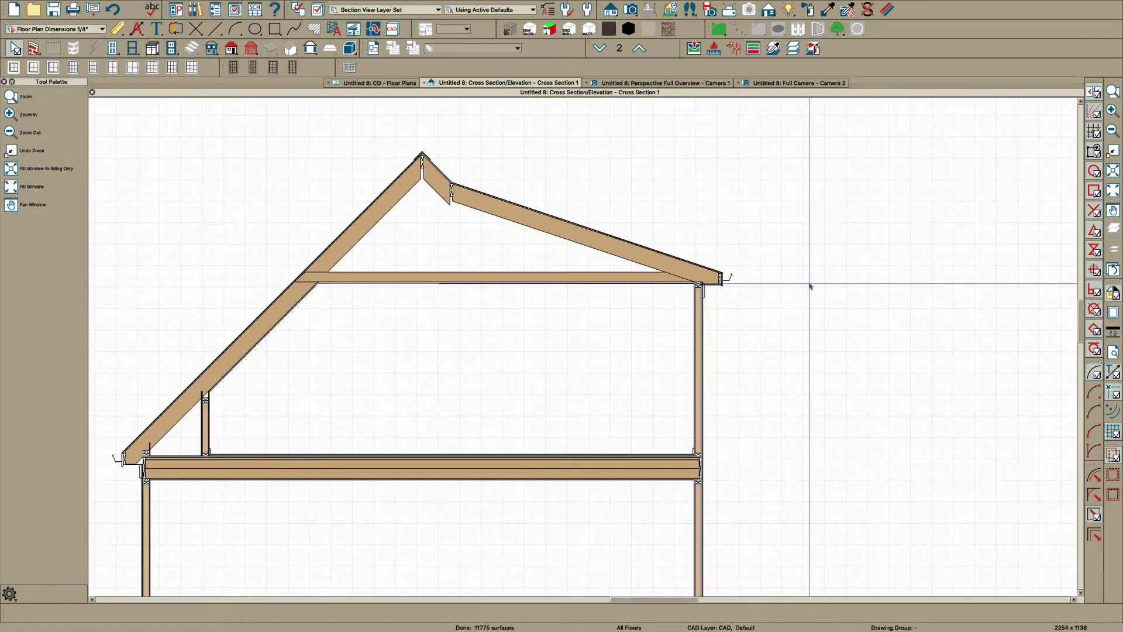
{"action": "key", "text": "ctrl+alt+z"}
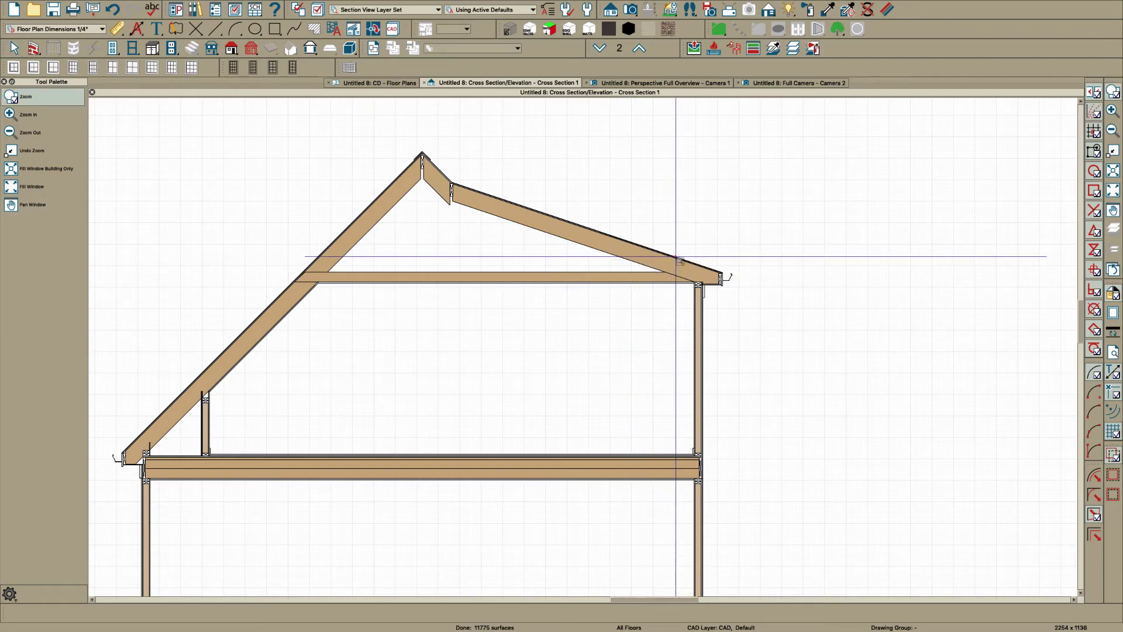
{"action": "left_click_drag", "start_coordinate": [677, 257], "coordinate": [728, 314]}
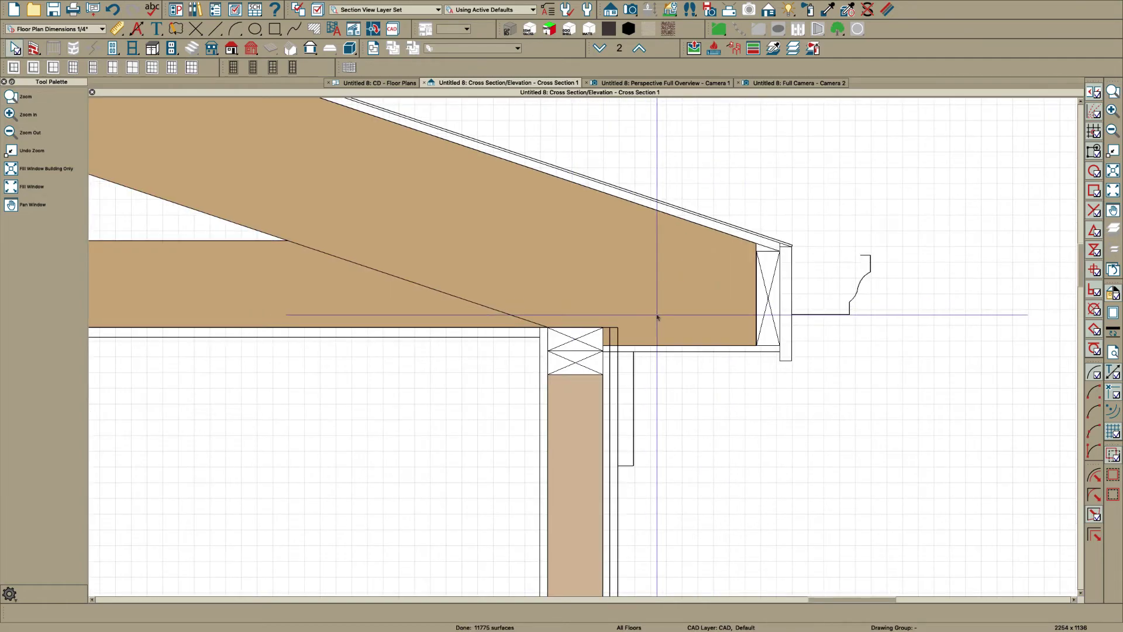
{"action": "scroll", "coordinate": [657, 316], "scroll_direction": "down", "scroll_amount": 2}
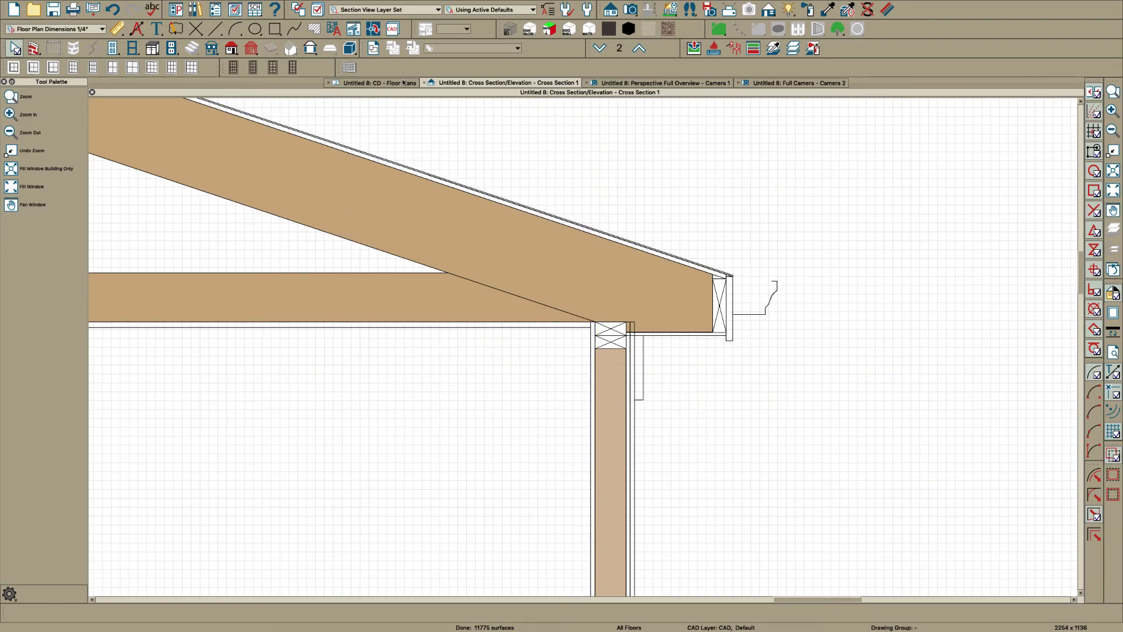
- Lower the dormer roof plane in the floor plan by reducing its fascia top height by 12" with the pitch locked
{"action": "left_click", "coordinate": [404, 82]}
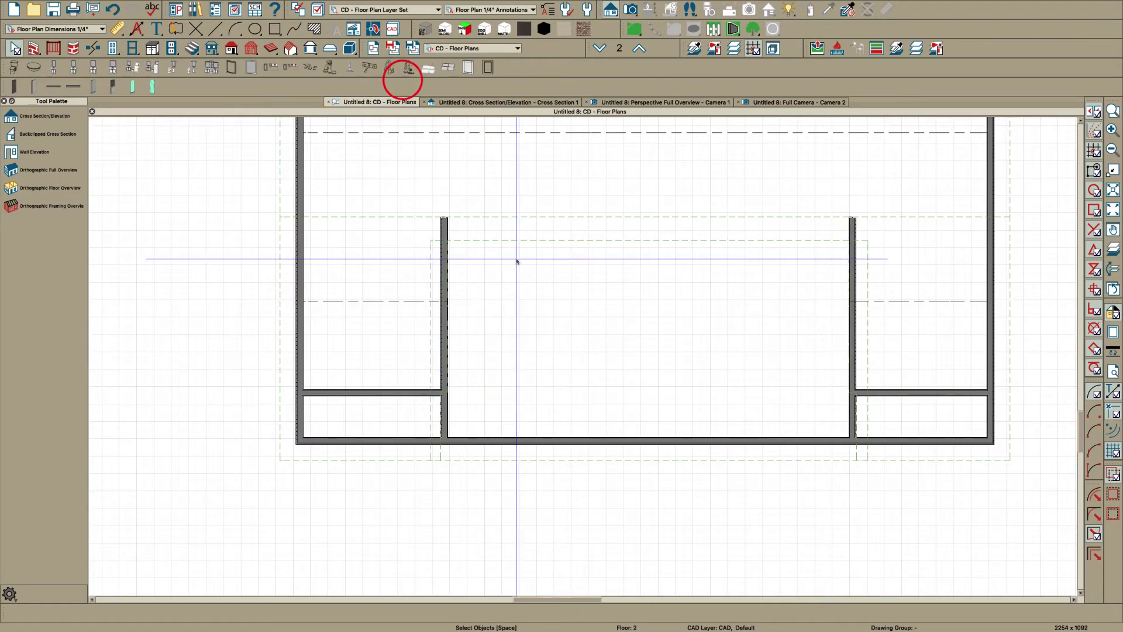
{"action": "left_click", "coordinate": [558, 460]}
{"action": "double_click", "coordinate": [557, 461]}
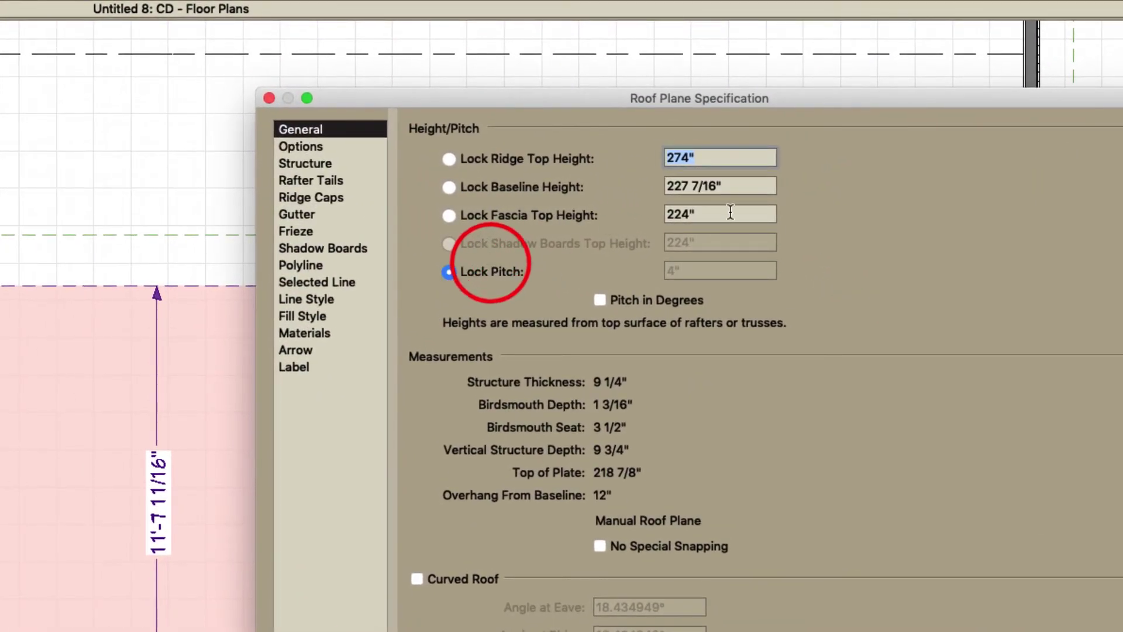
{"action": "left_click", "coordinate": [730, 212]}
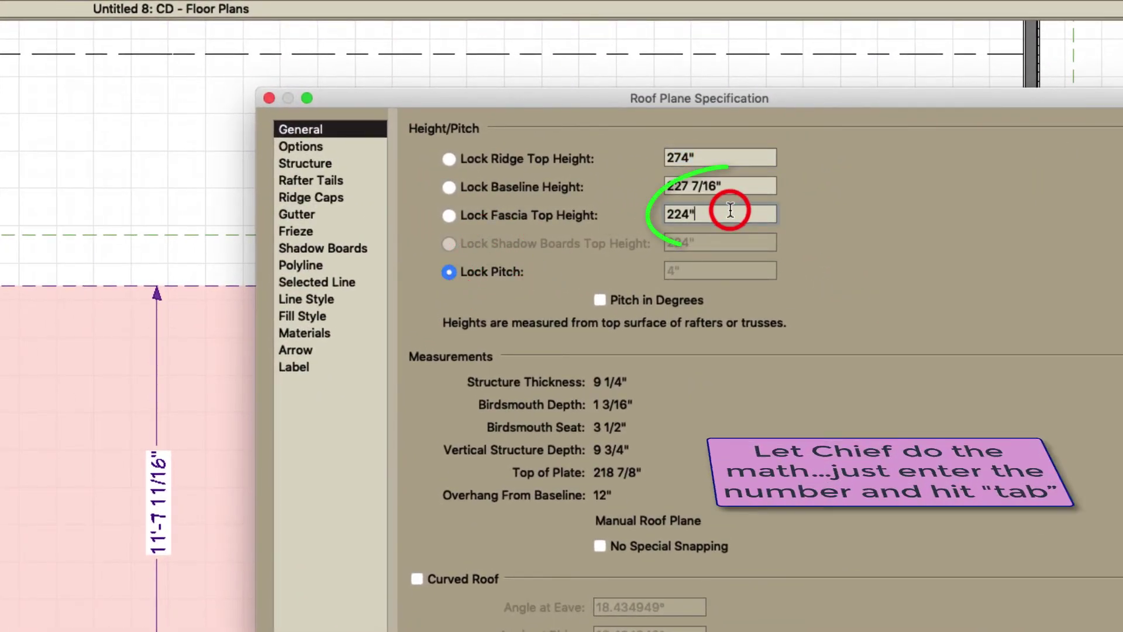
{"action": "type", "text": "-12"}
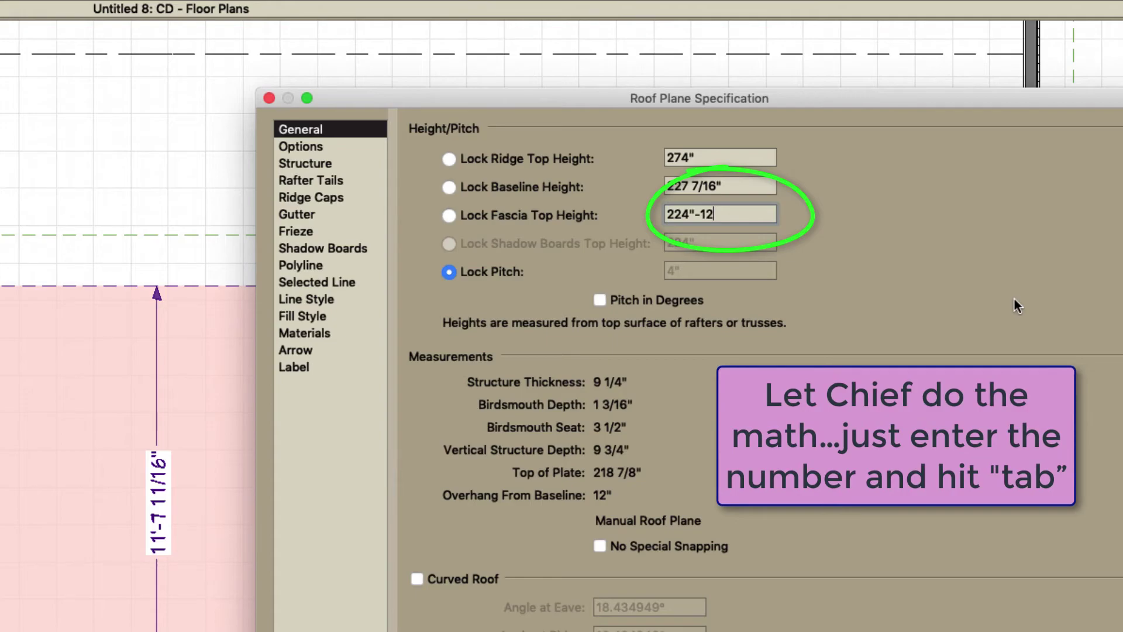
{"action": "key", "text": "Tab"}
{"action": "key", "text": "Return"}
{"action": "left_click", "coordinate": [640, 436]}
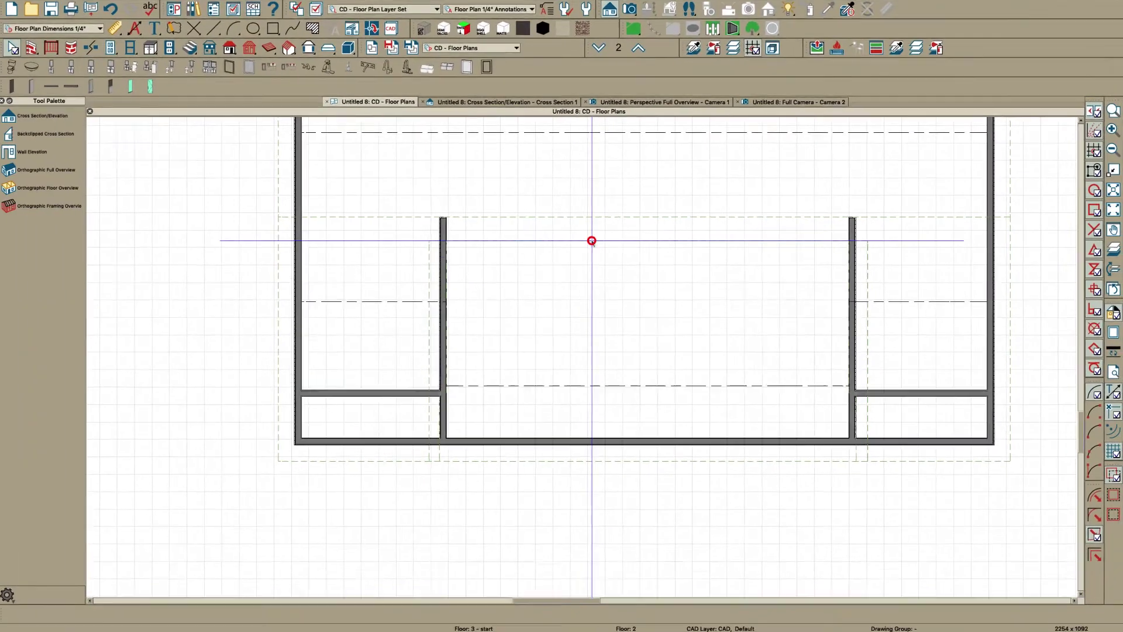
- Pull the dormer roof plane's upper edge back to meet the main roof plane and check the junction in the cross section
{"action": "left_click", "coordinate": [173, 285]}
{"action": "left_click_drag", "start_coordinate": [173, 285], "coordinate": [172, 354]}
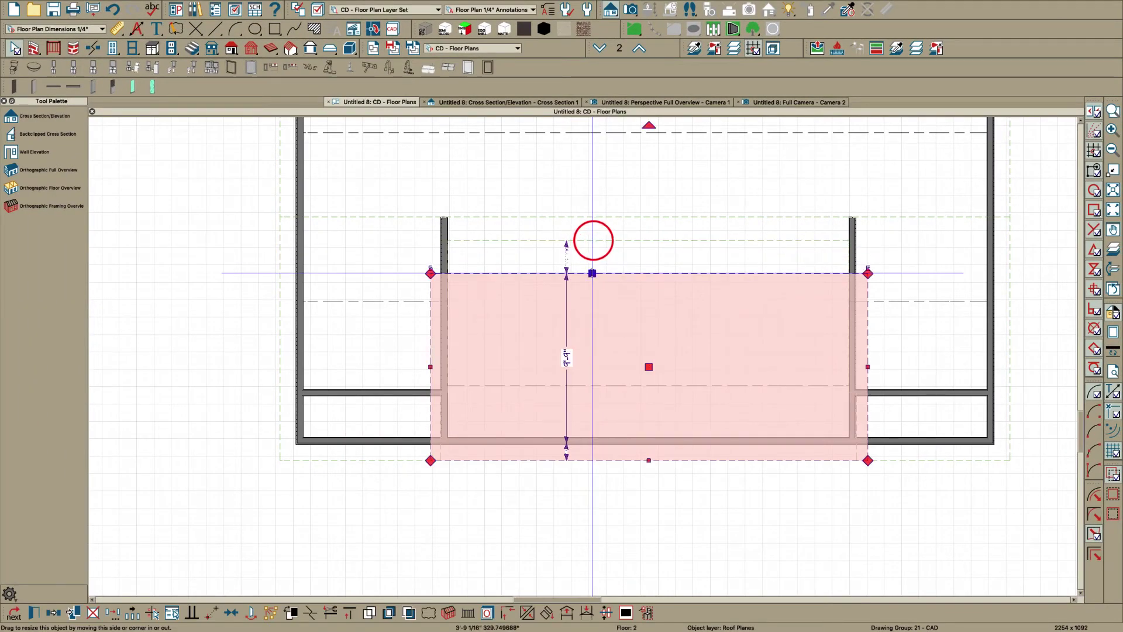
{"action": "left_click_drag", "start_coordinate": [592, 273], "coordinate": [596, 243]}
{"action": "left_click", "coordinate": [596, 244]}
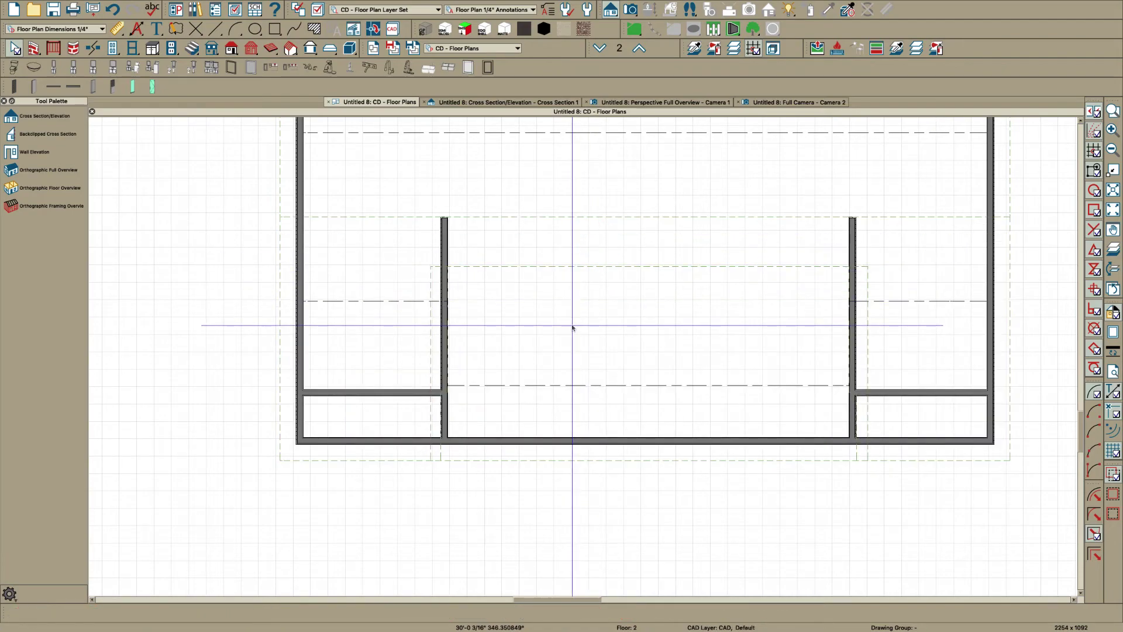
{"action": "key", "text": "ctrl+Tab"}
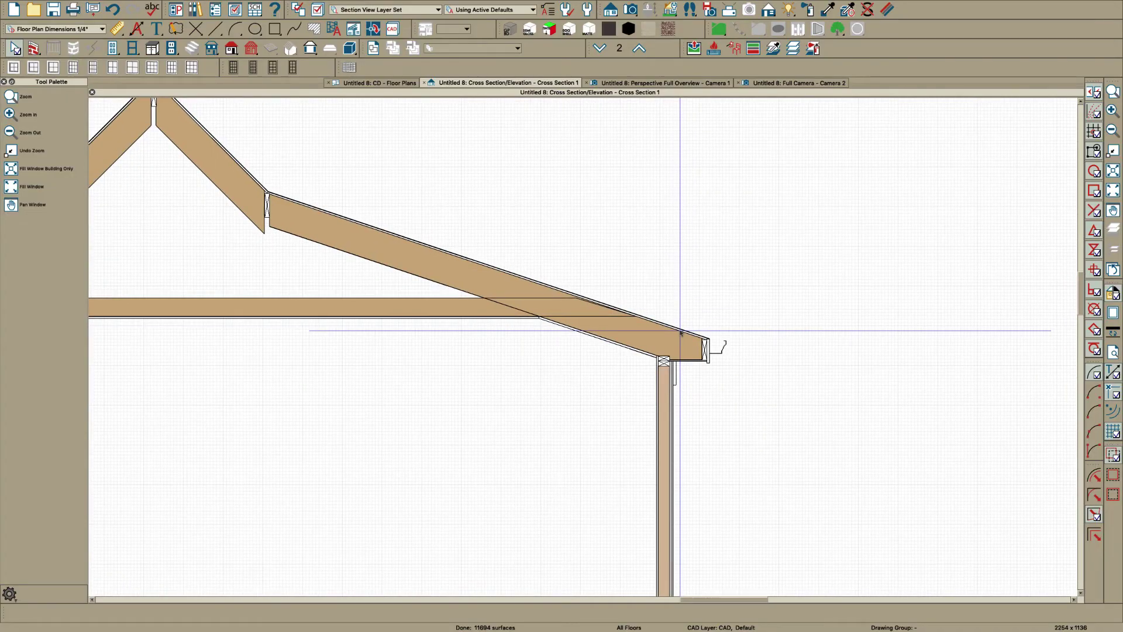
{"action": "scroll", "coordinate": [641, 348], "scroll_direction": "up", "scroll_amount": 3}
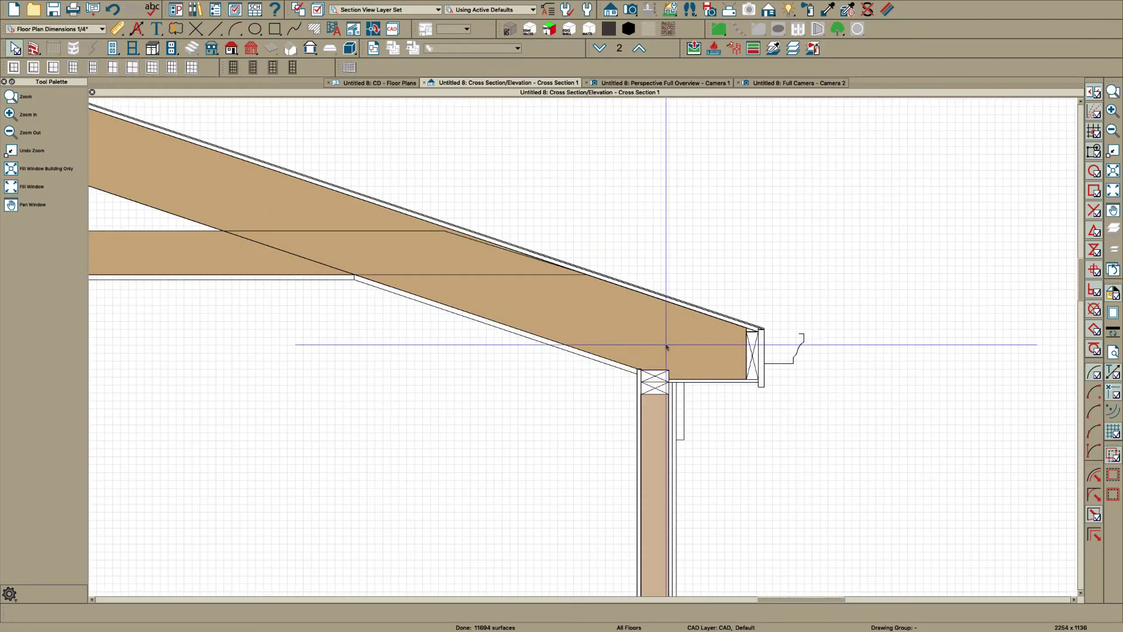
- Set the dormer roof plane's structure layer thickness to 5 1/2" and keep the "Framing, Roof Rafters" layer hidden in plan
{"action": "left_click", "coordinate": [409, 82]}
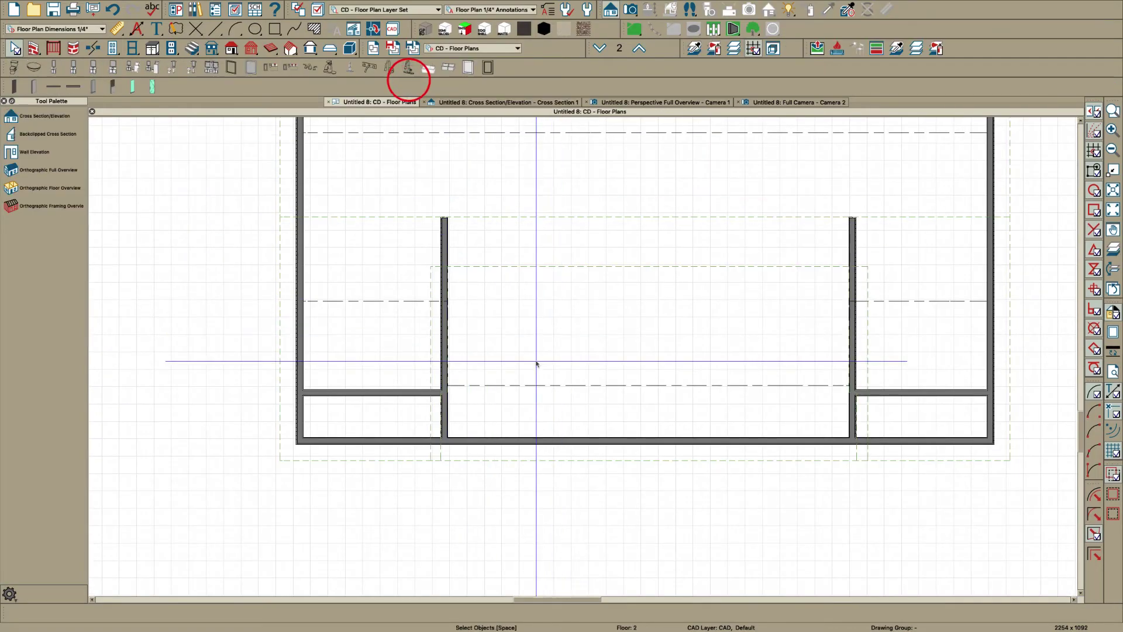
{"action": "left_click", "coordinate": [543, 466]}
{"action": "double_click", "coordinate": [543, 466]}
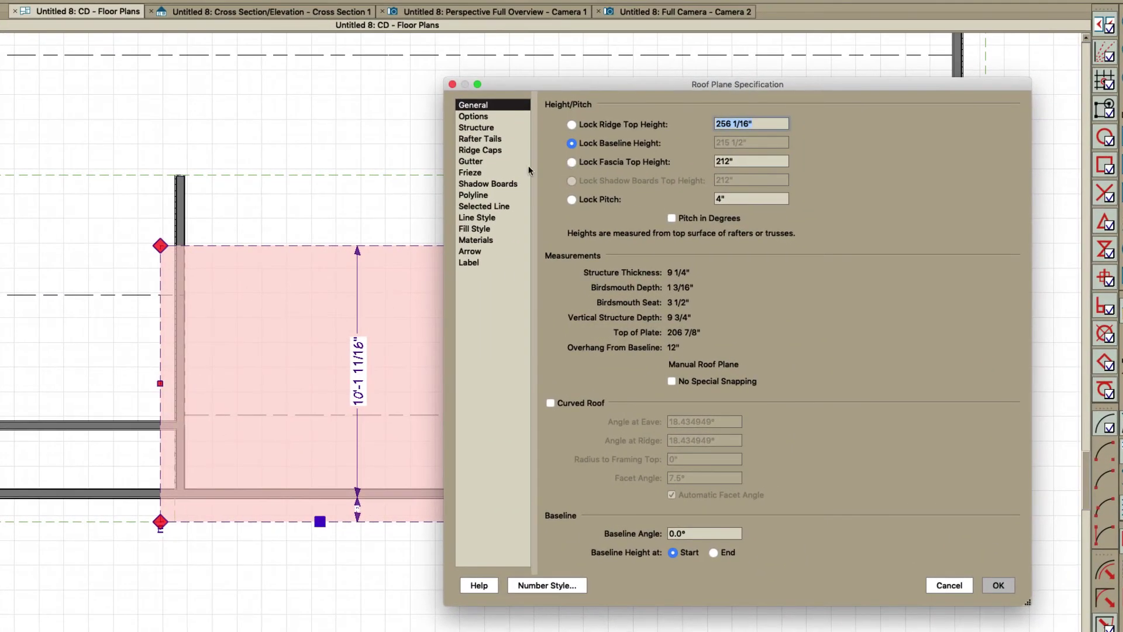
{"action": "left_click", "coordinate": [485, 127]}
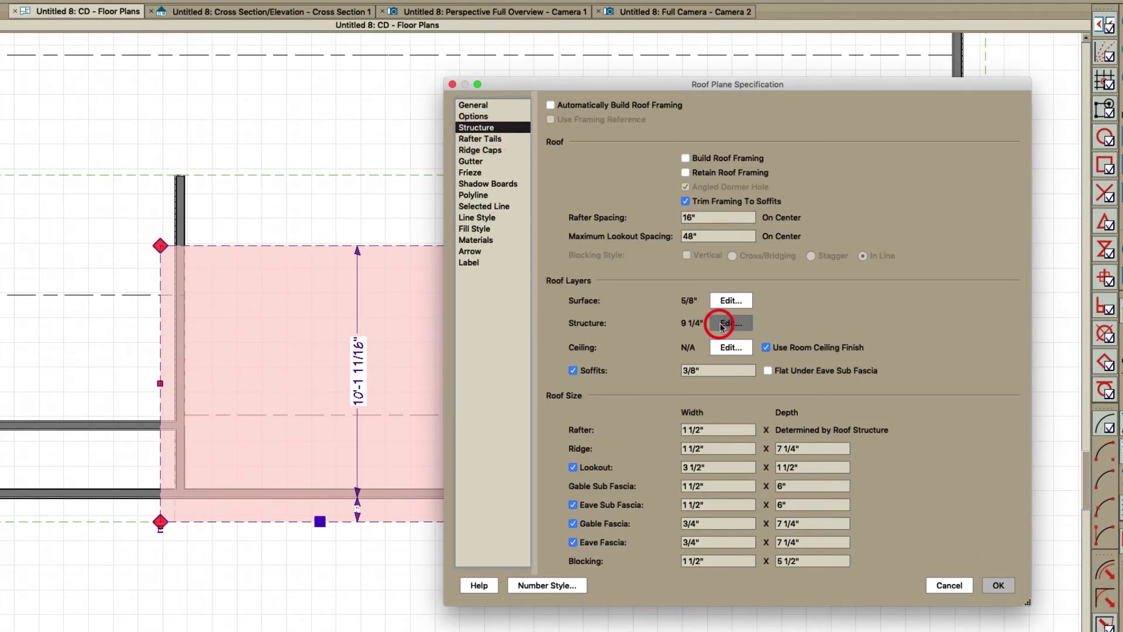
{"action": "left_click", "coordinate": [725, 324]}
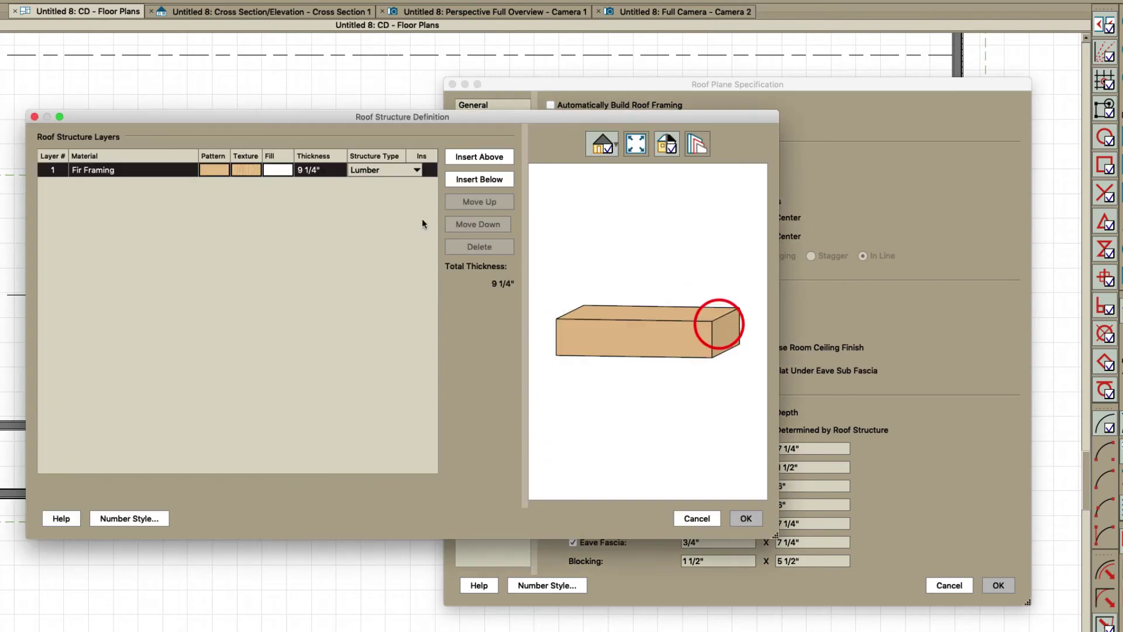
{"action": "left_click", "coordinate": [325, 169]}
{"action": "type", "text": "5.5"}
{"action": "key", "text": "Return"}
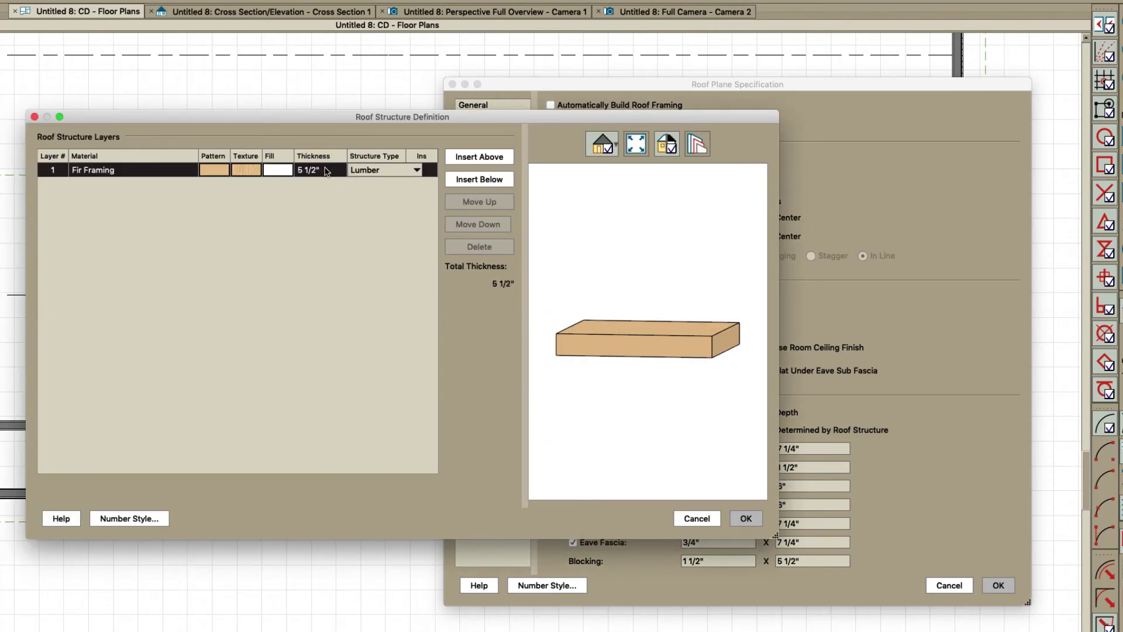
{"action": "left_click", "coordinate": [732, 522]}
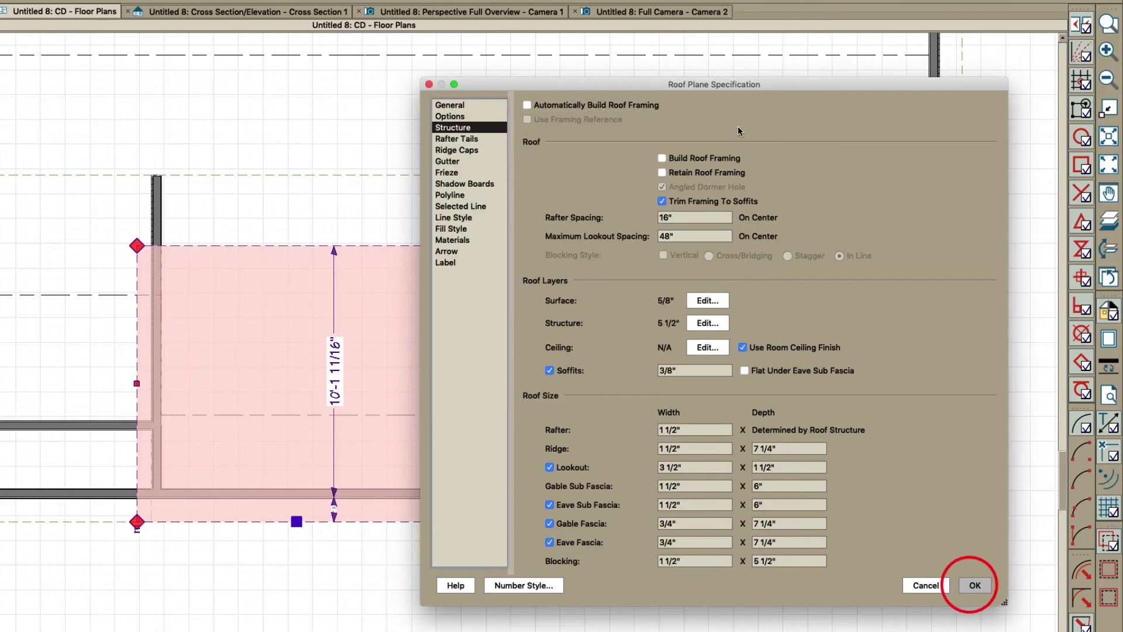
{"action": "left_click", "coordinate": [975, 585]}
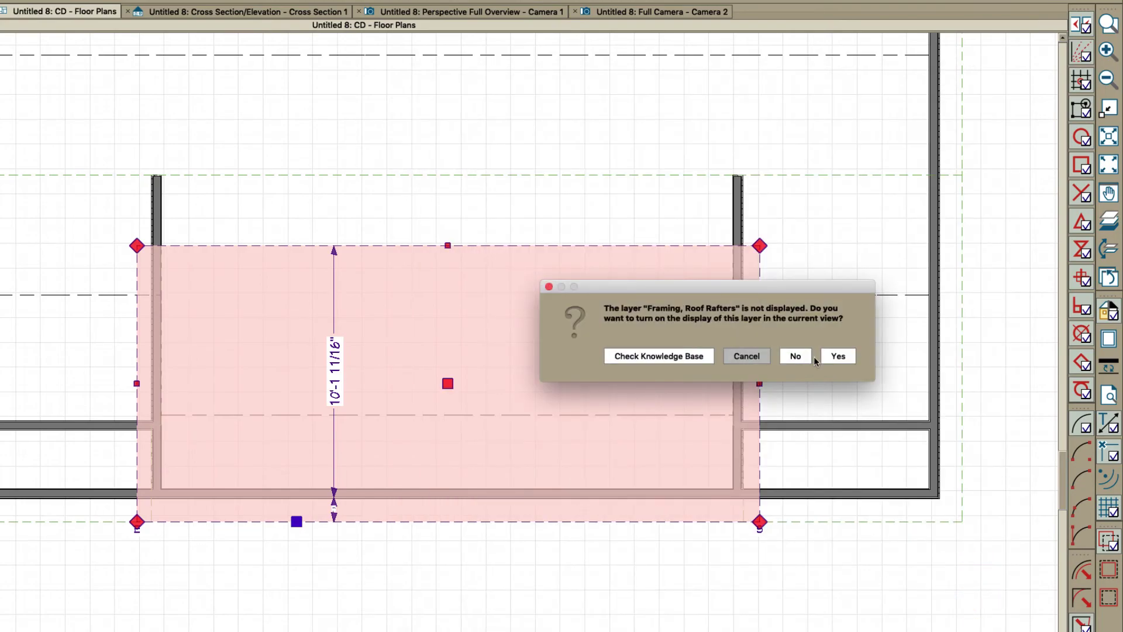
{"action": "left_click", "coordinate": [803, 356]}
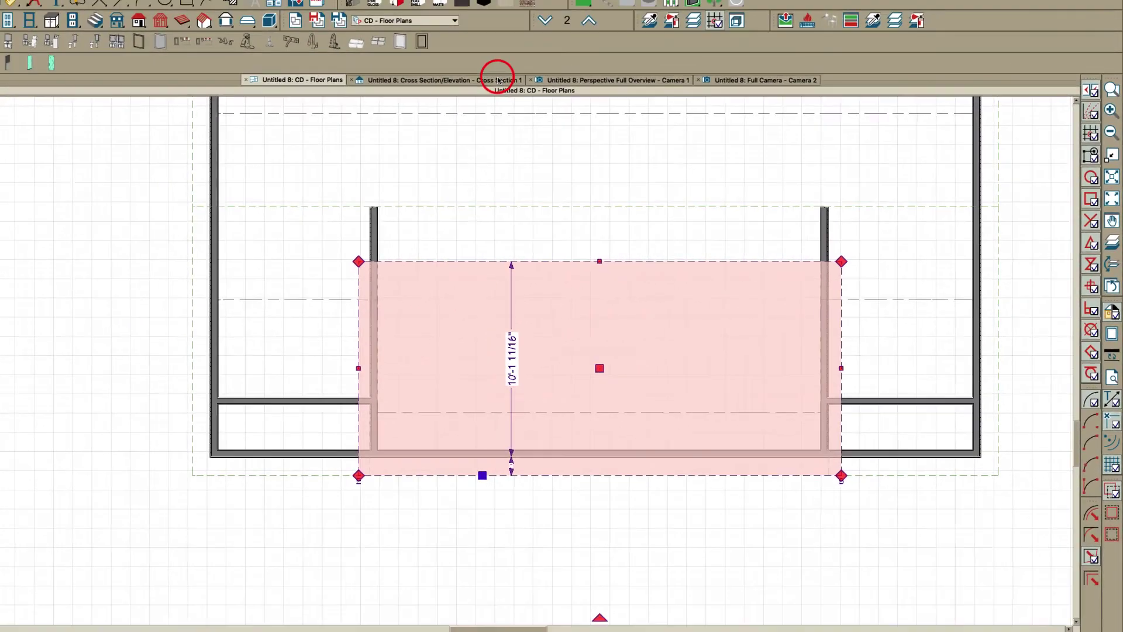
- Build the wall framing from the cross section and check the dormer wall and rafters against the whole house section
{"action": "left_click", "coordinate": [498, 80]}
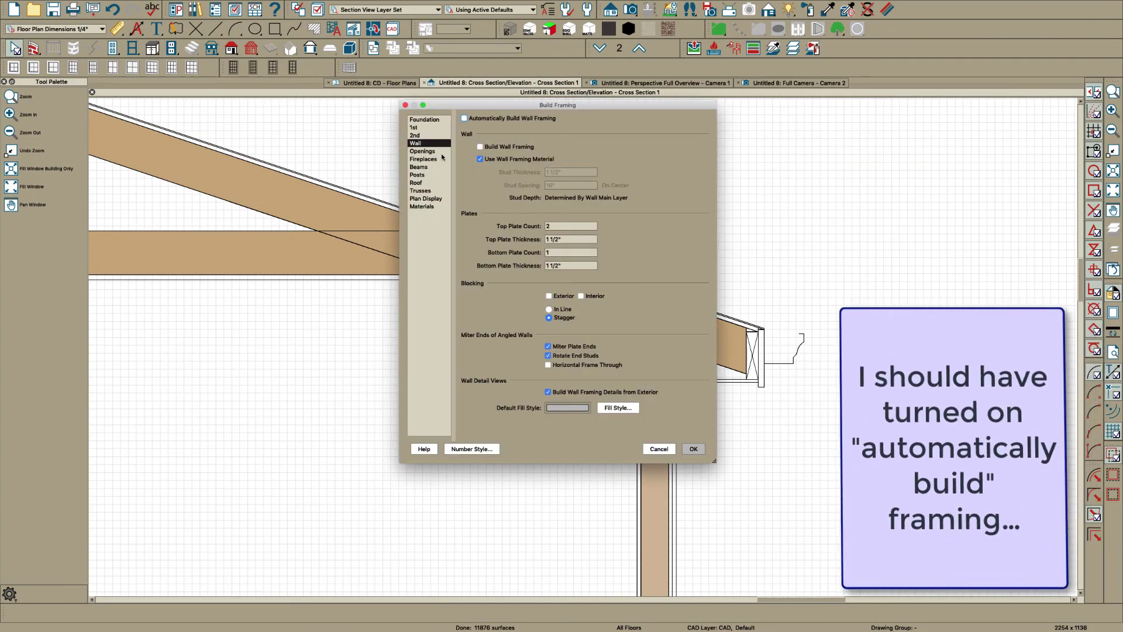
{"action": "left_click", "coordinate": [497, 148]}
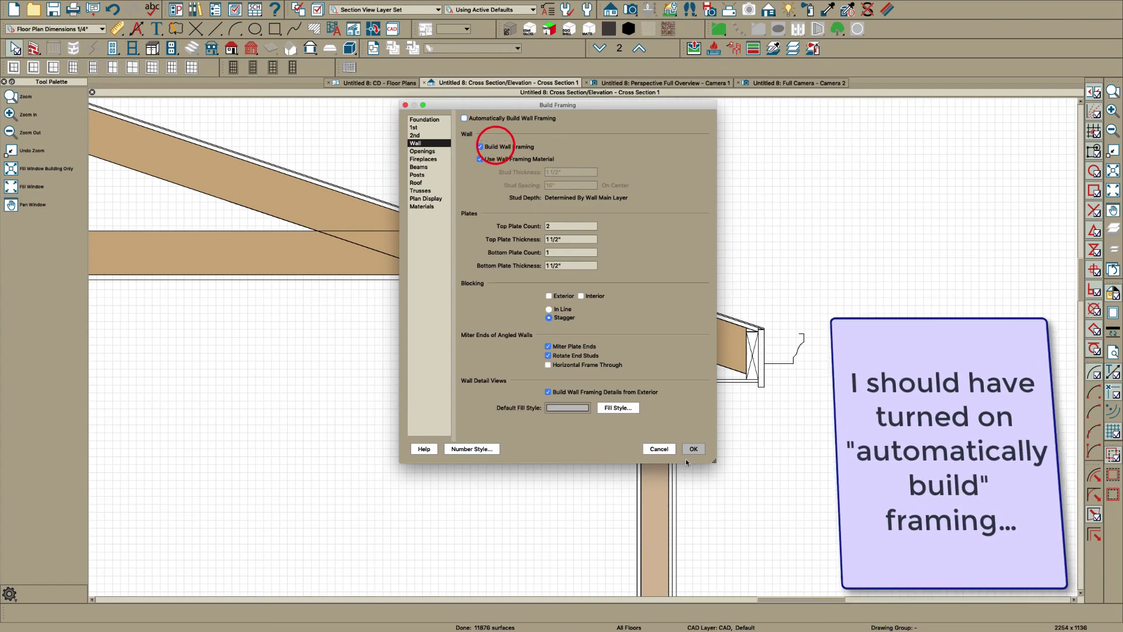
{"action": "left_click", "coordinate": [694, 448]}
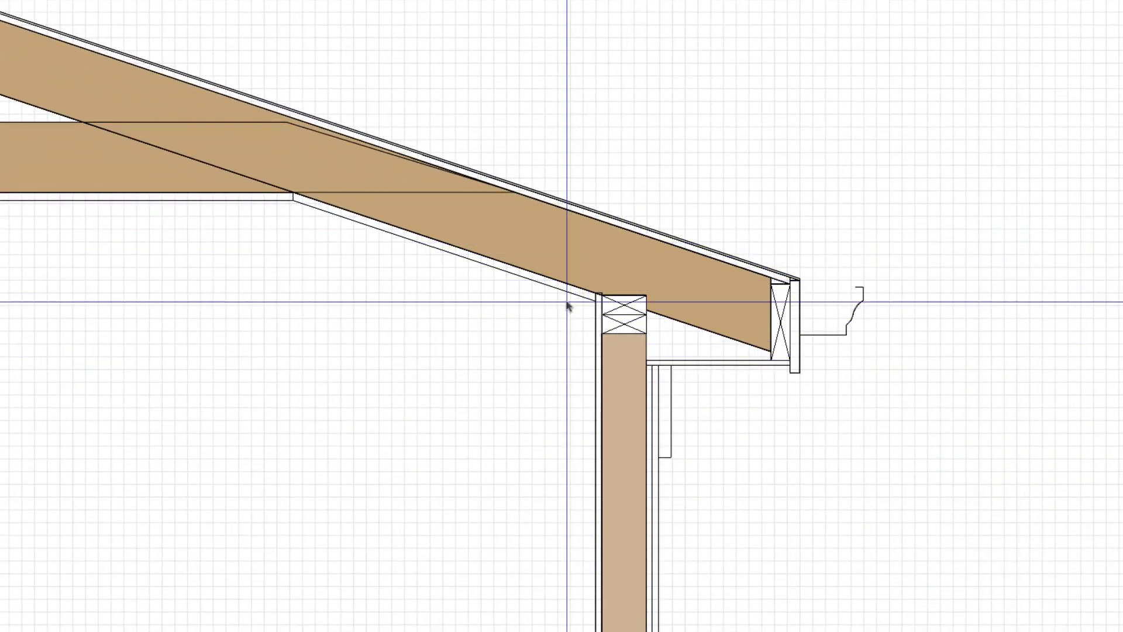
{"action": "scroll", "coordinate": [976, 283], "scroll_direction": "down", "scroll_amount": 2}
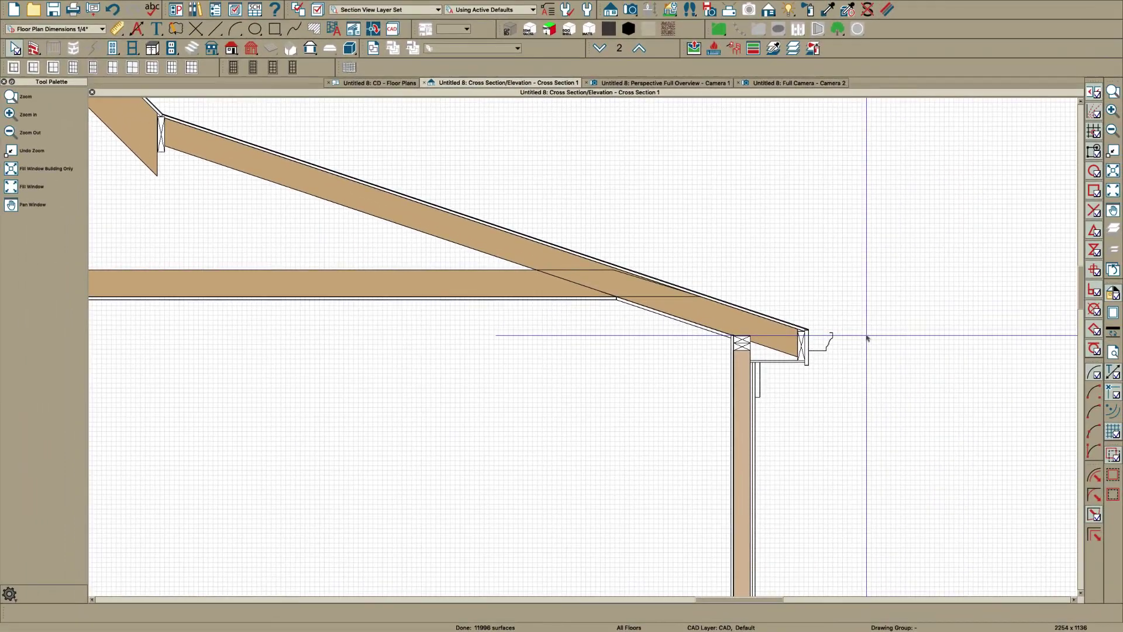
{"action": "scroll", "coordinate": [968, 293], "scroll_direction": "down", "scroll_amount": 3}
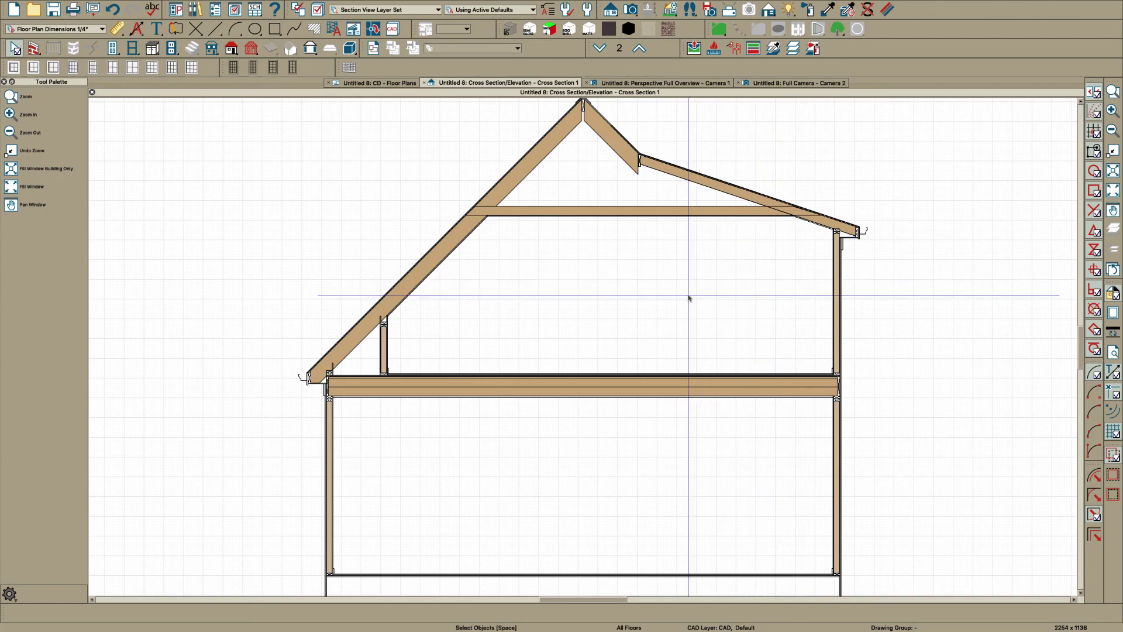